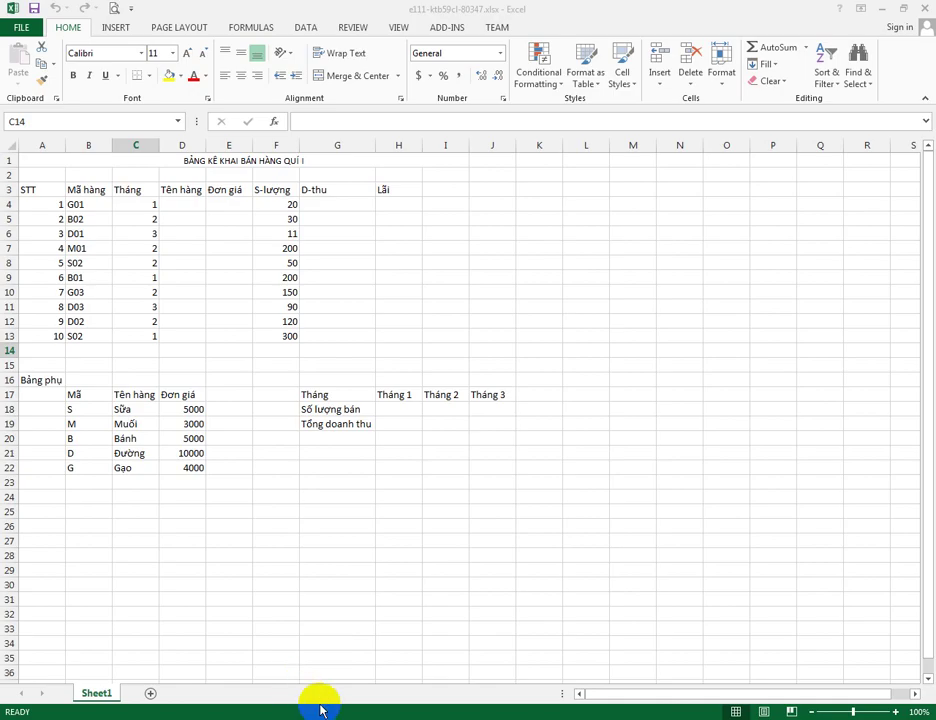
Select all 37 students in NetSupport School and show them the teacher's desktop.
click(320, 711)
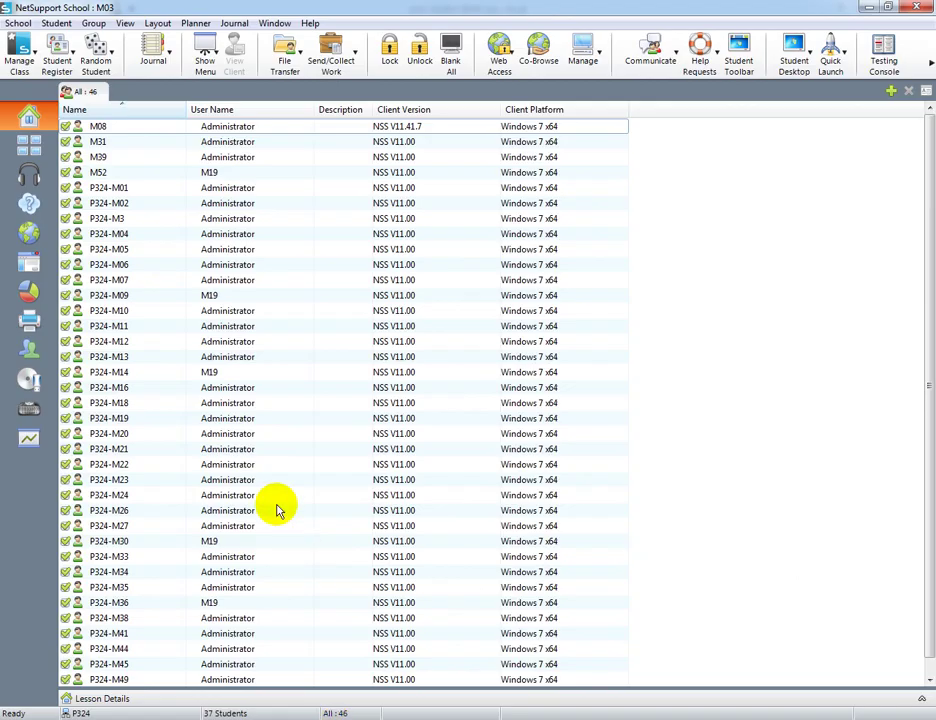
click(228, 420)
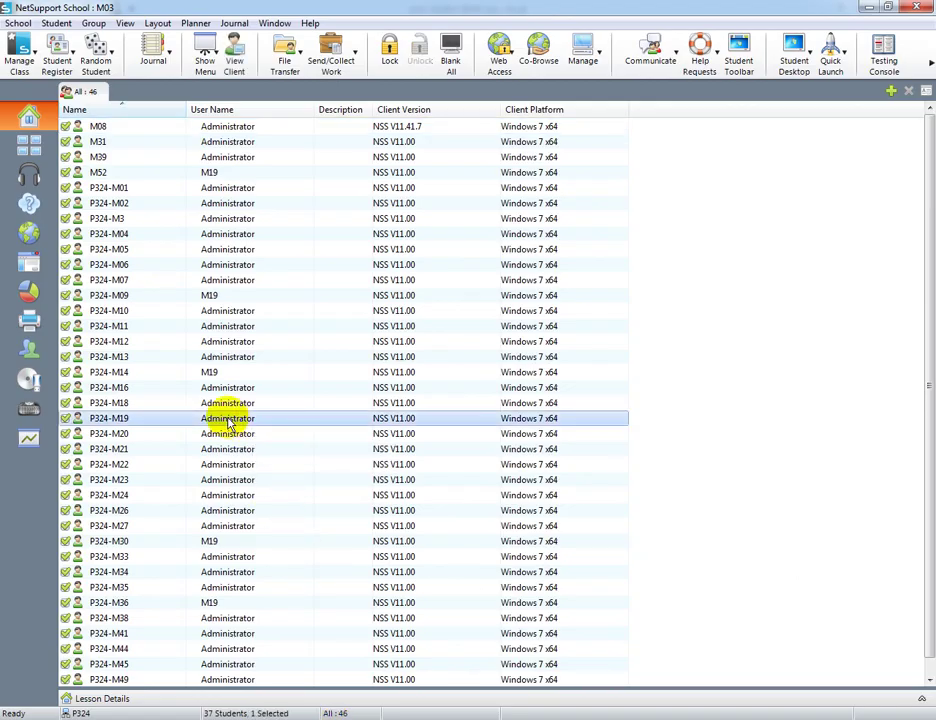
key(ctrl+a)
click(203, 50)
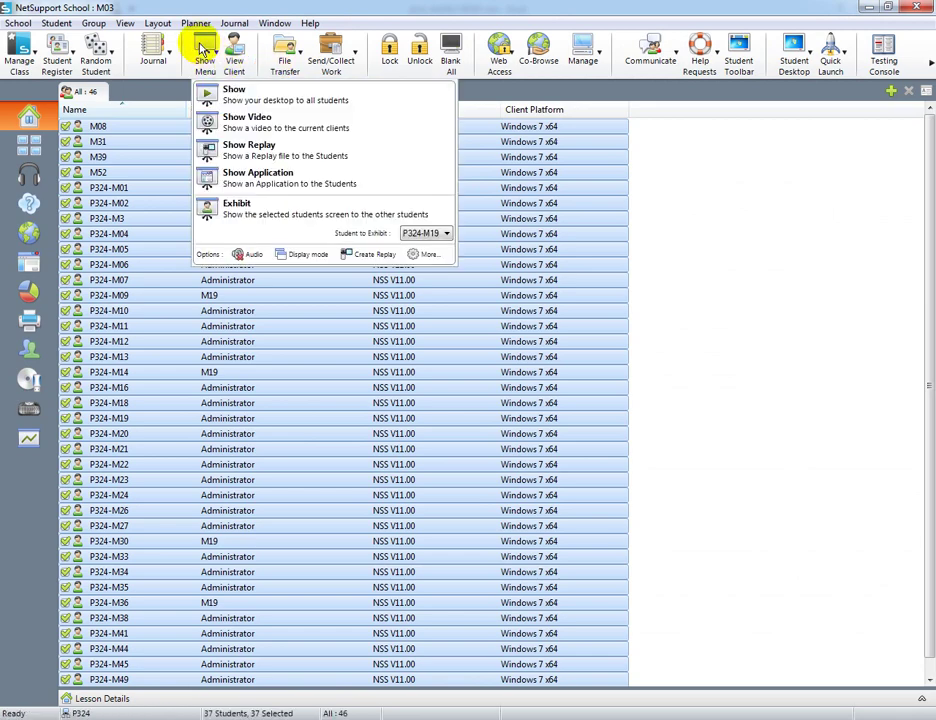
click(228, 92)
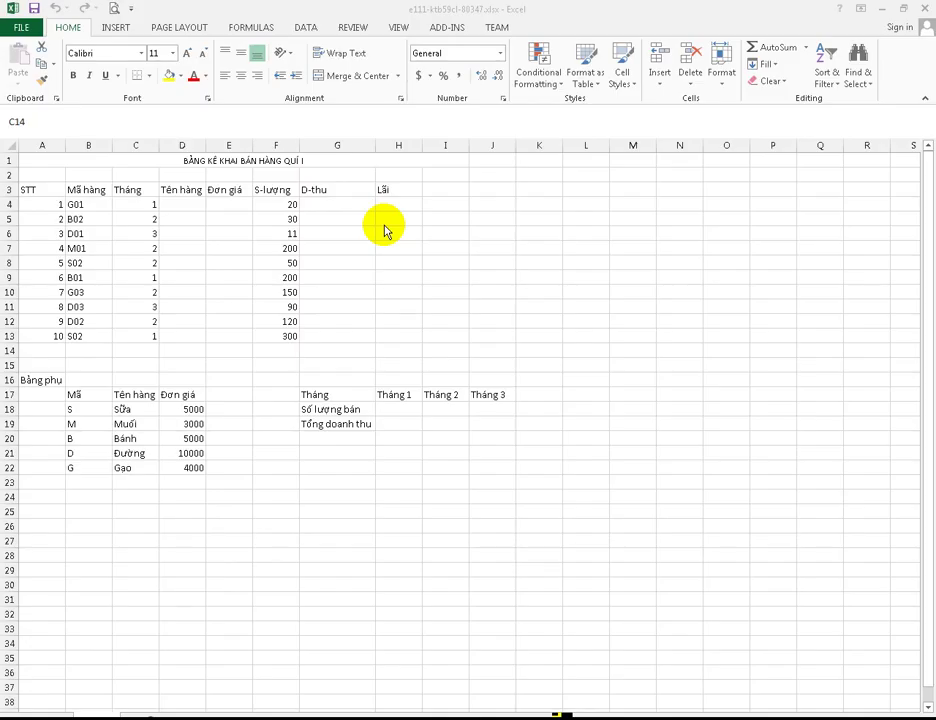
Enter =VLOOKUP(B4,$B$18:$D$22,2,0) in D4, which returns #N/A for code G01.
click(184, 204)
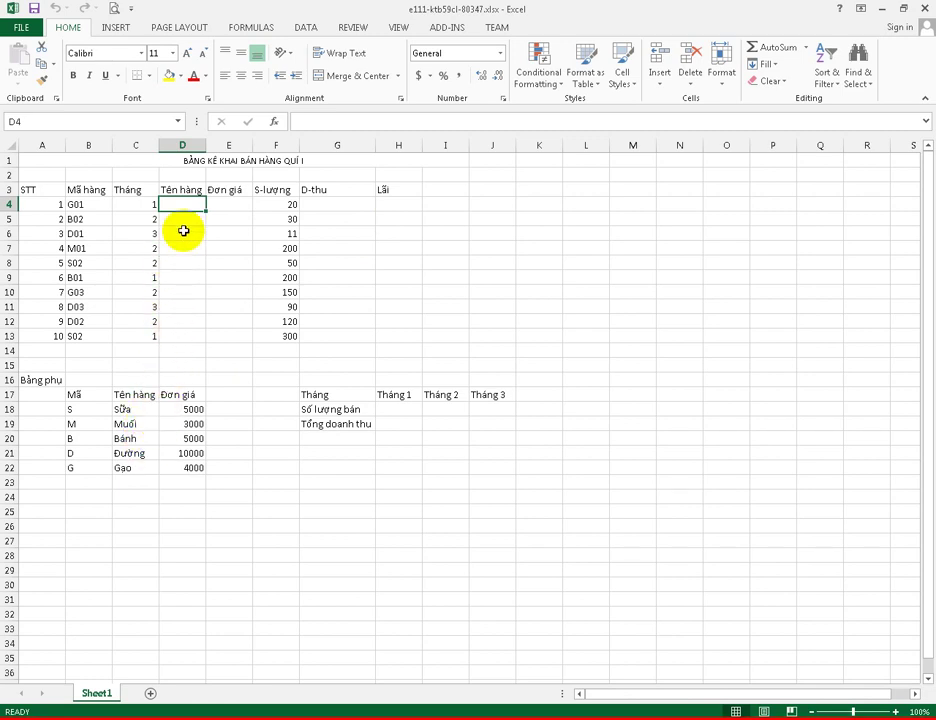
click(74, 204)
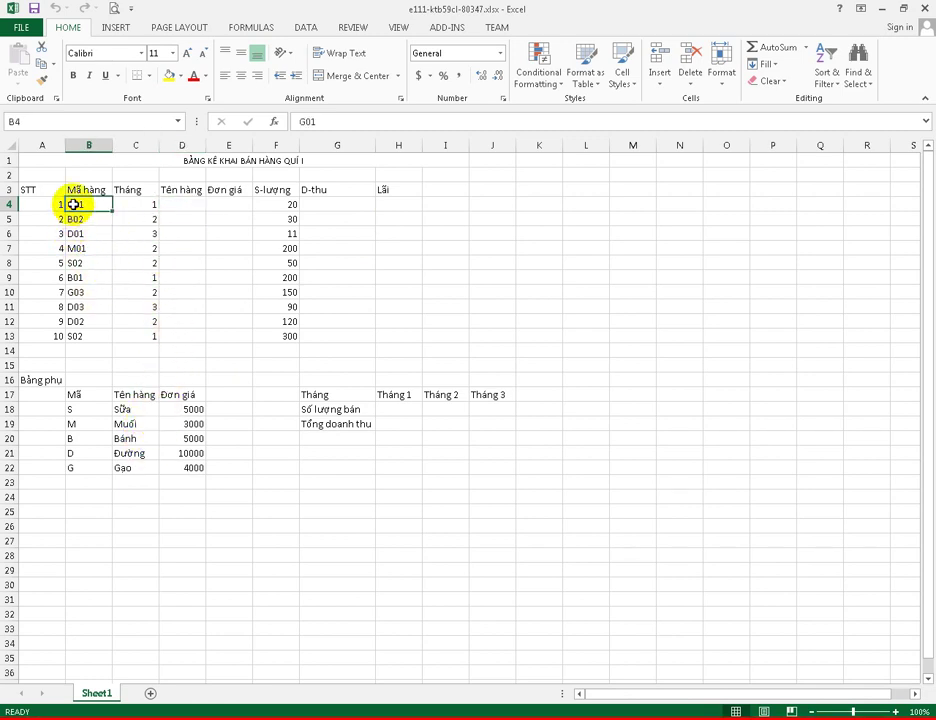
click(178, 205)
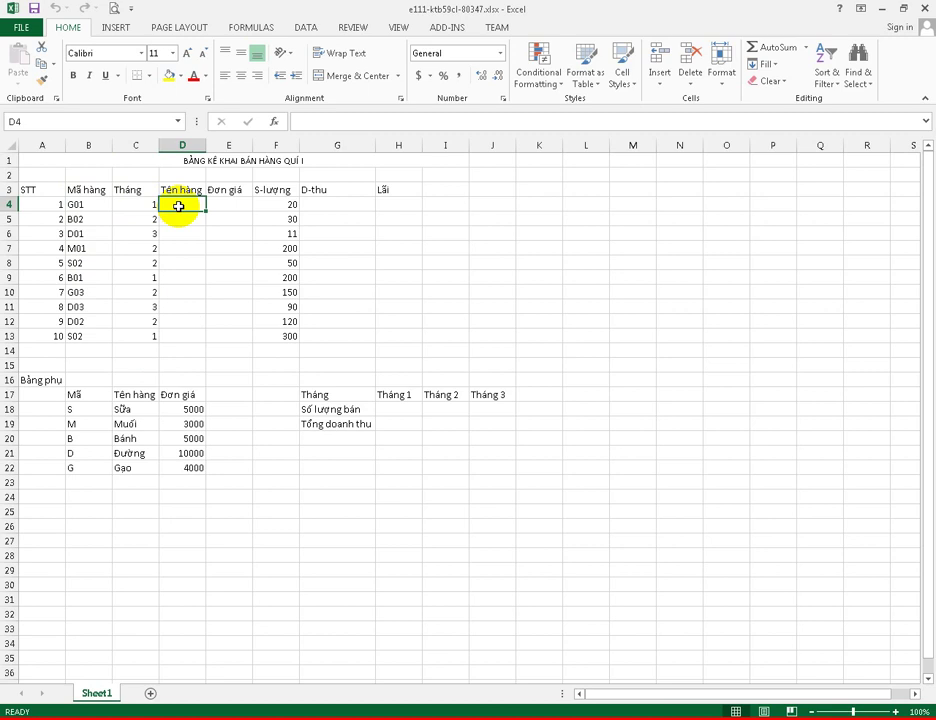
text(=vl)
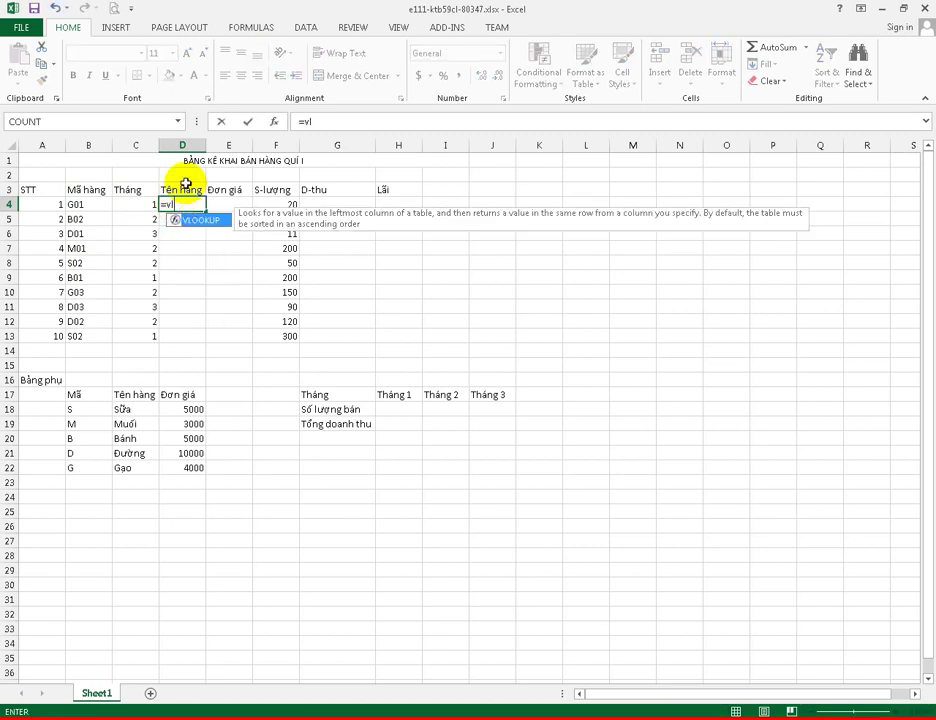
key(Tab)
click(100, 206)
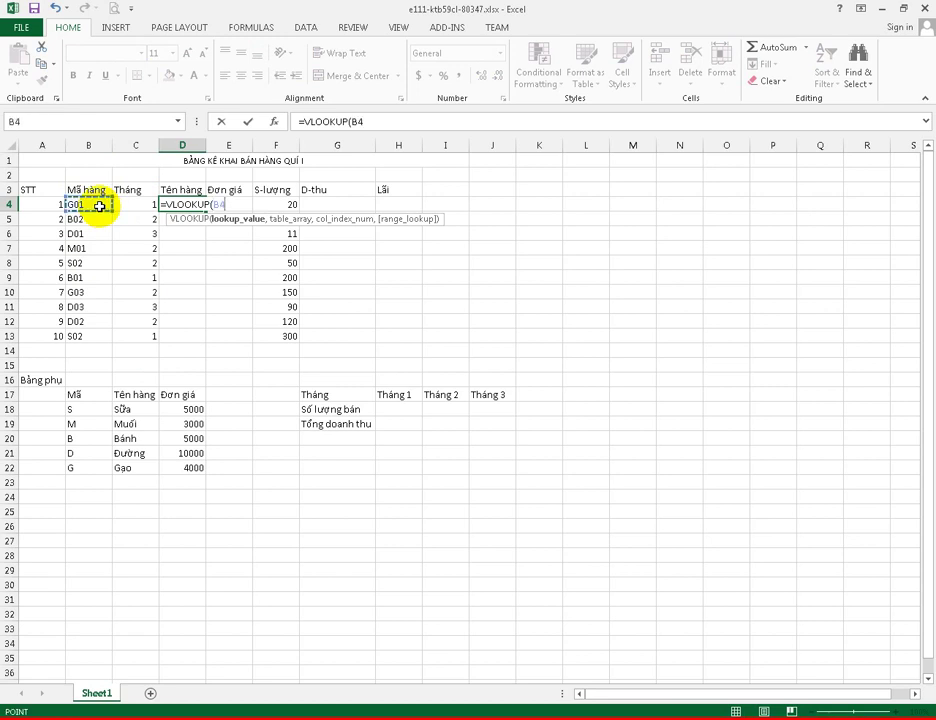
text(,)
drag(79, 409, 192, 468)
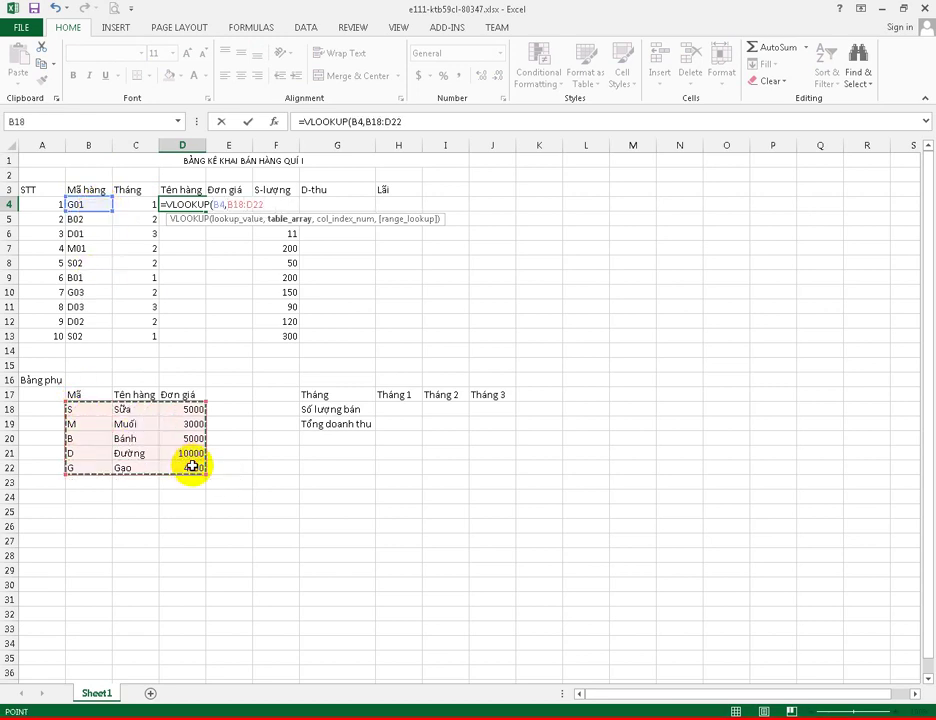
key(F4)
text($D$22,2,0))
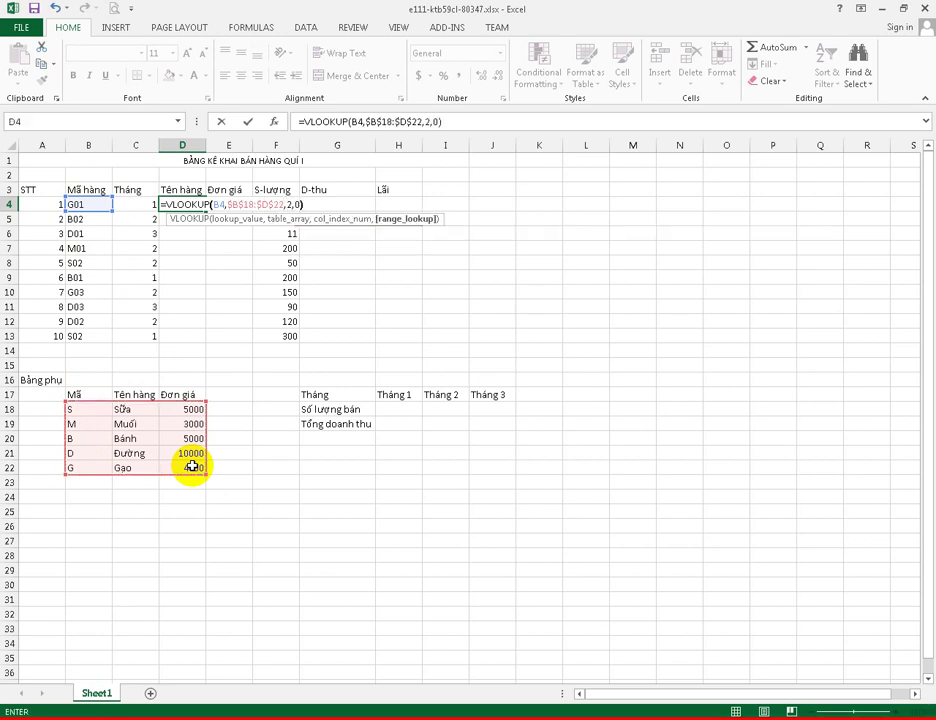
key(Return)
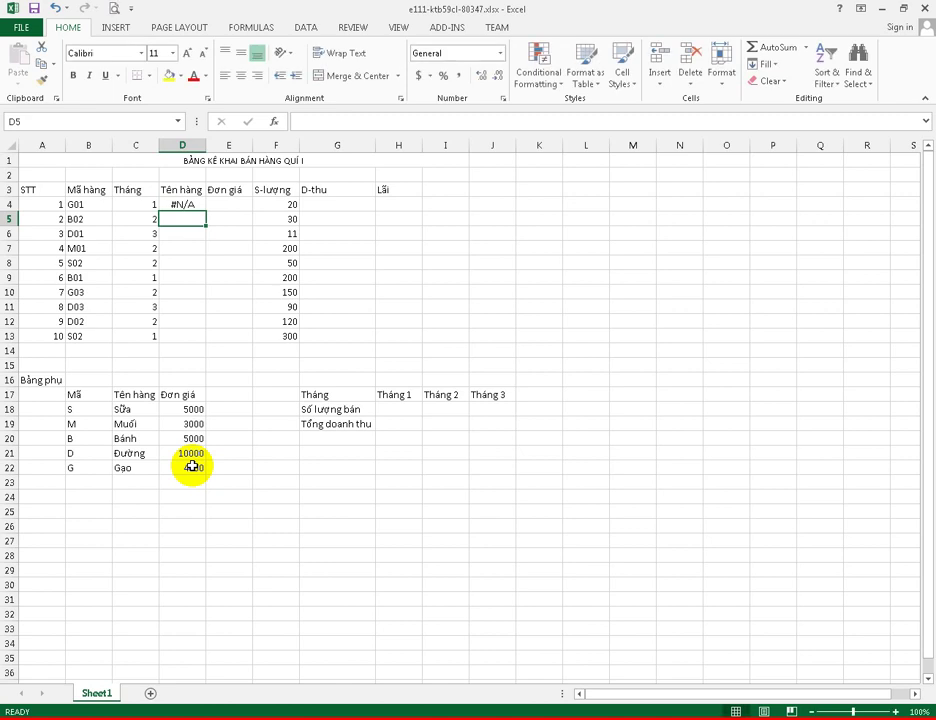
click(180, 204)
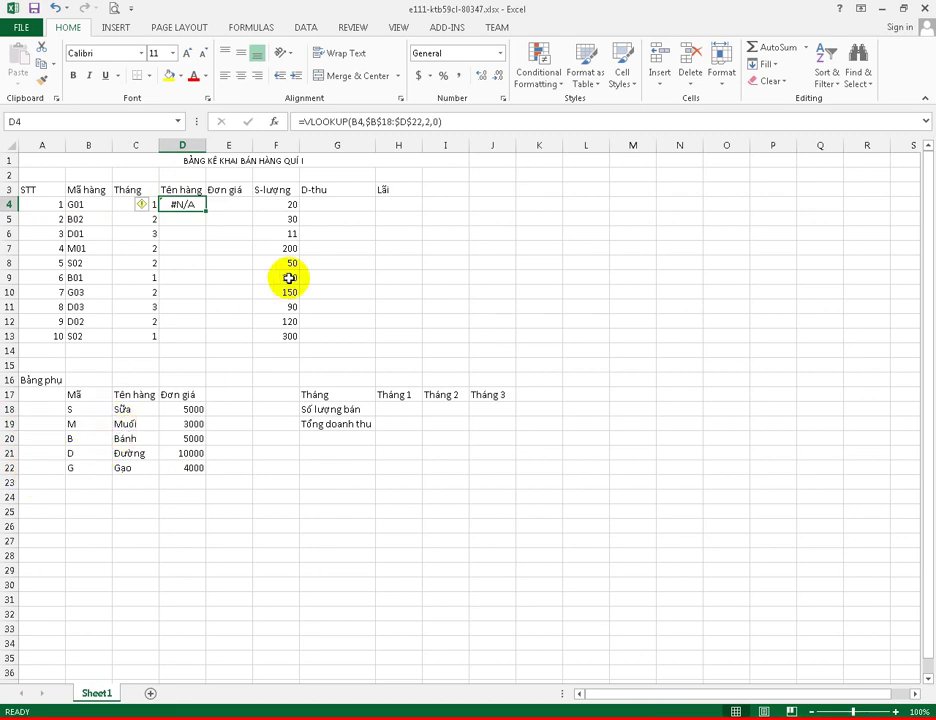
Change D4's lookup value to LEFT(B4,1) so it returns Gạo for code G01.
click(358, 122)
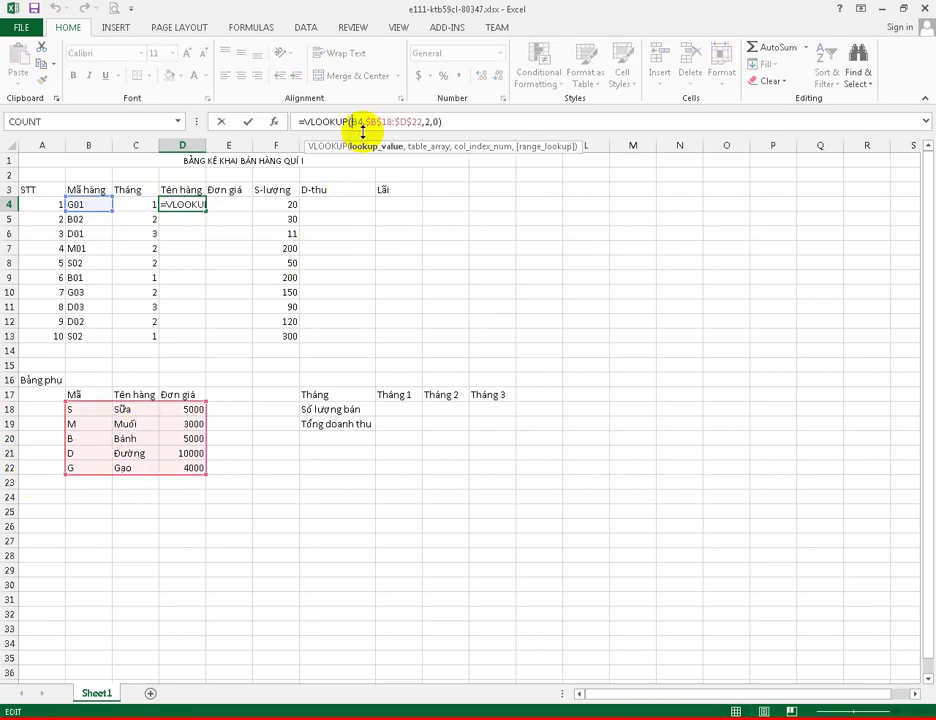
text(left)
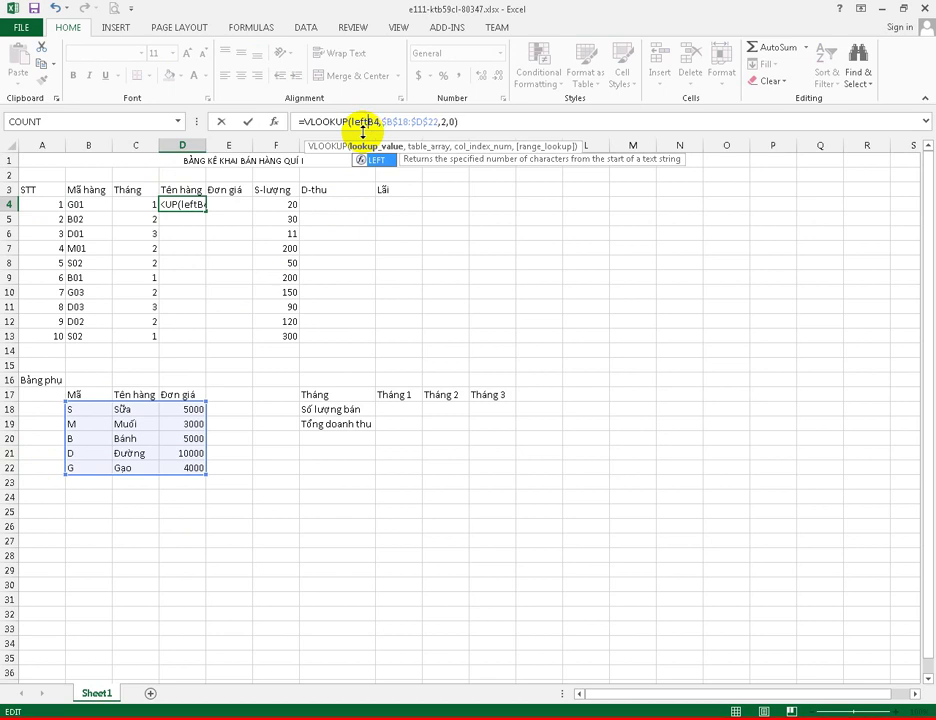
text(()
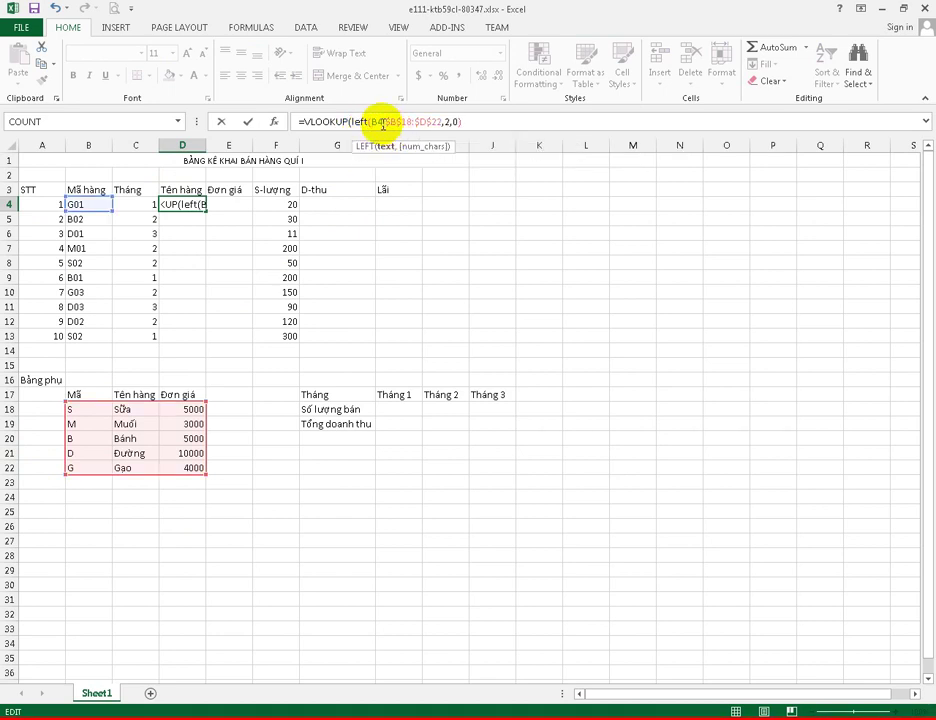
key(Right)
key(Right)
text(,1))
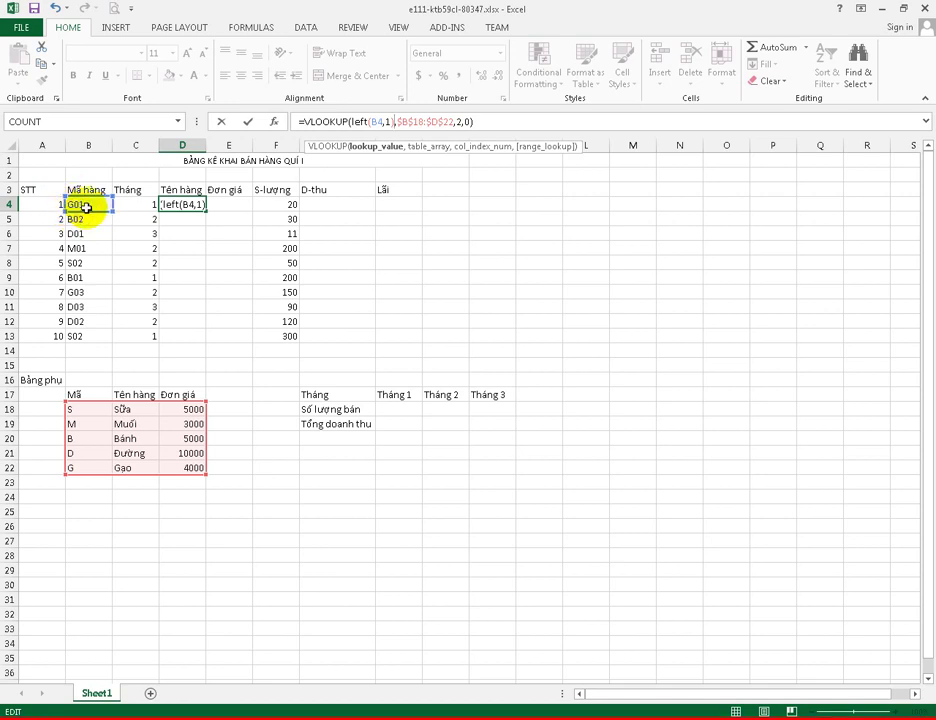
click(489, 119)
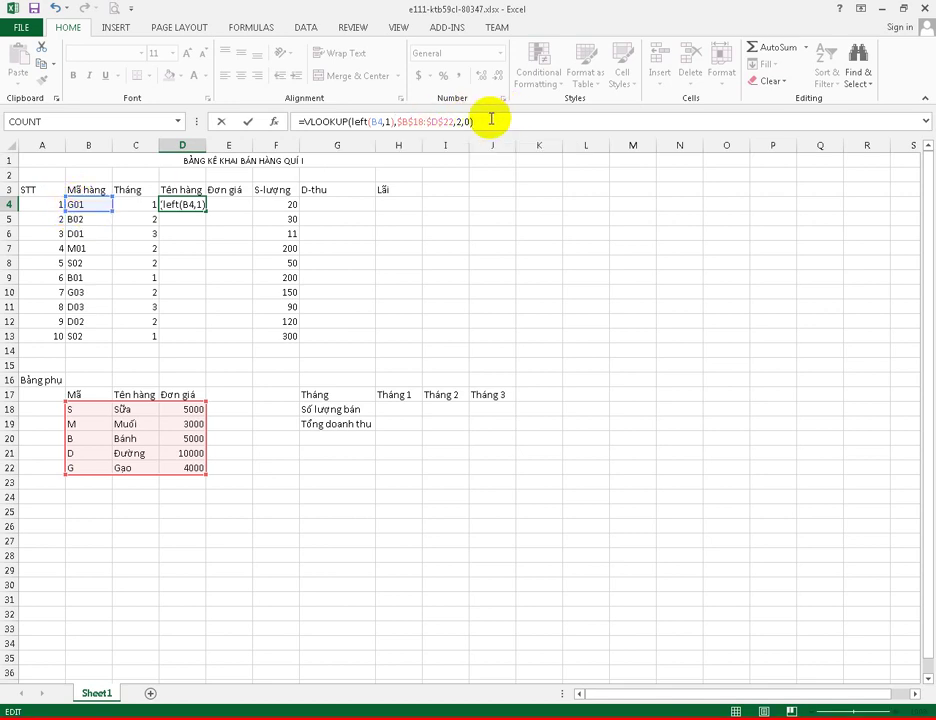
key(Return)
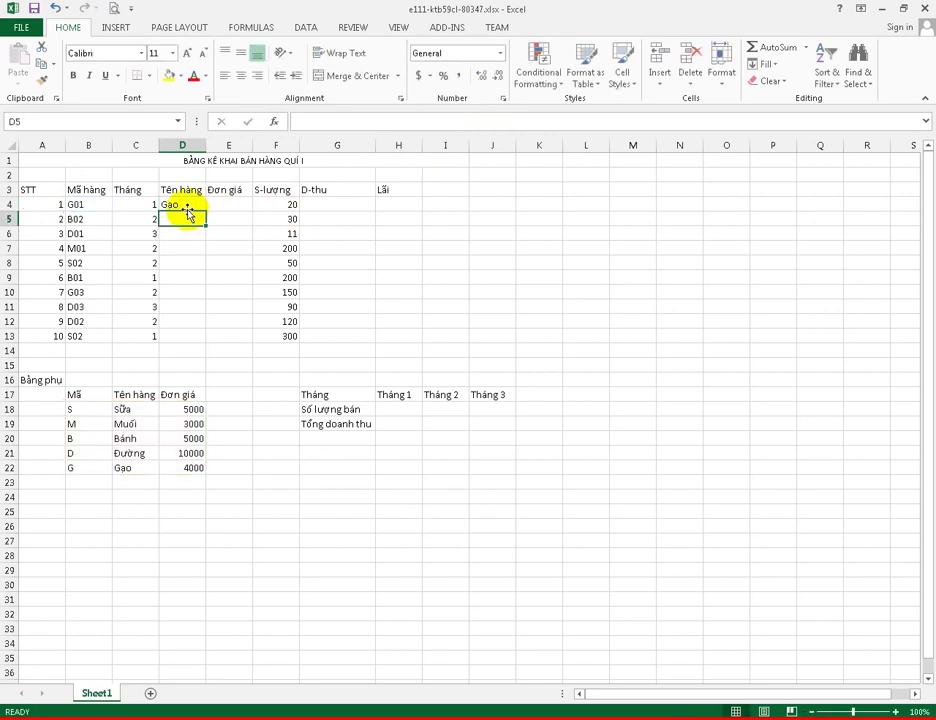
click(183, 204)
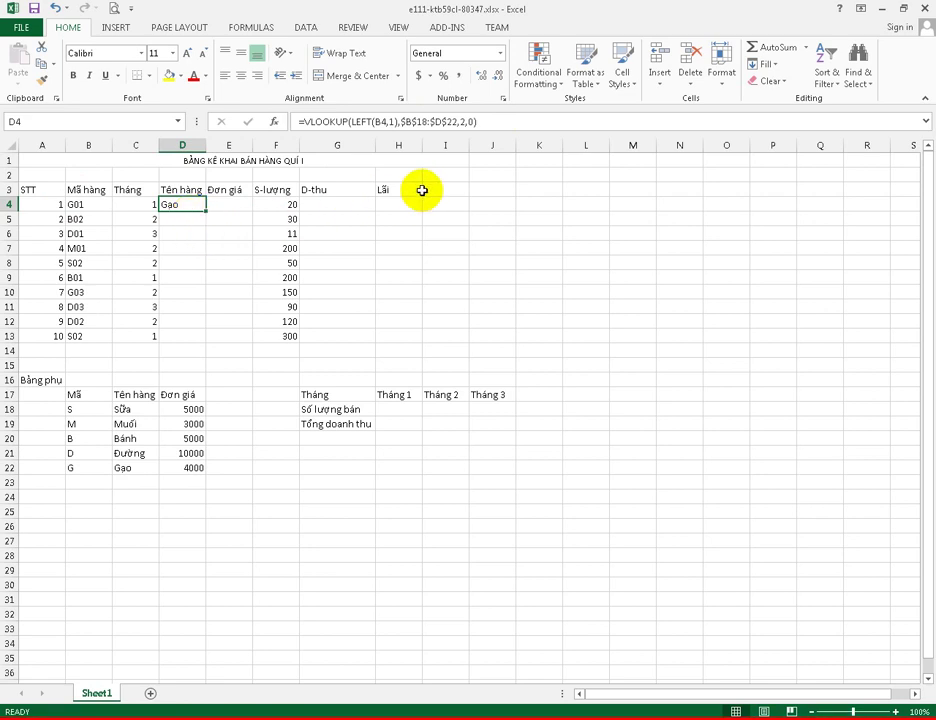
click(450, 207)
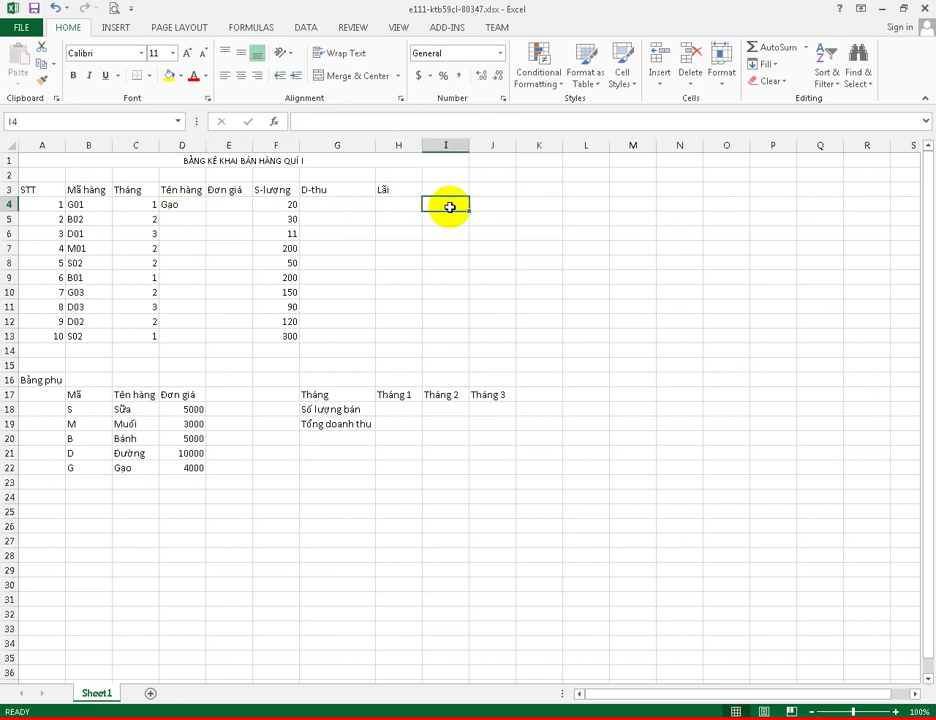
Enter =LEFT(B4,1) in I4 and fill it down to I13.
text(=left)
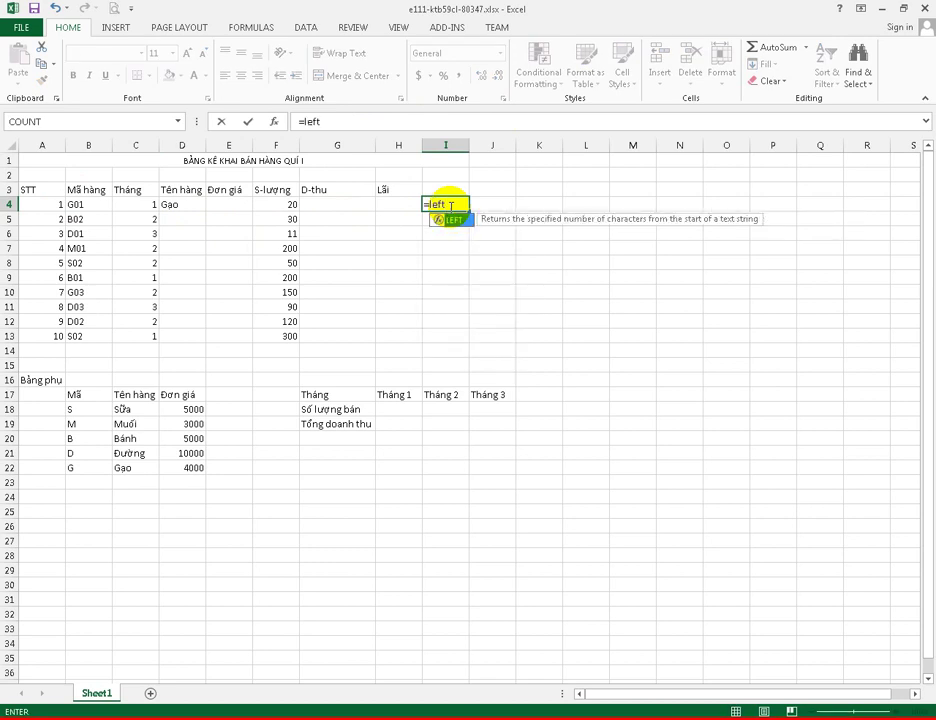
text(()
click(82, 205)
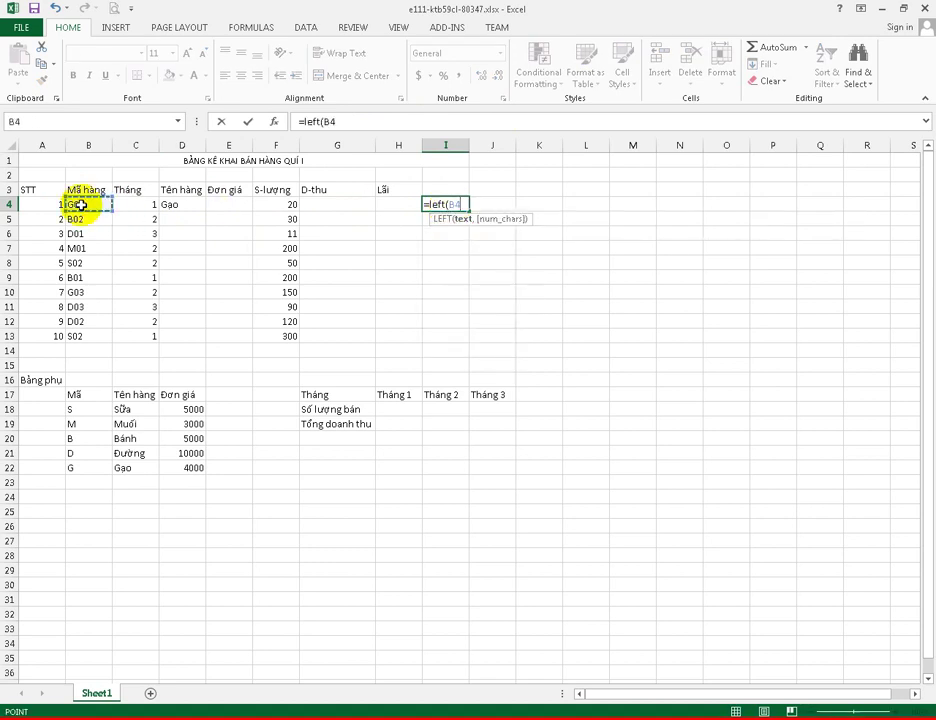
text(,)
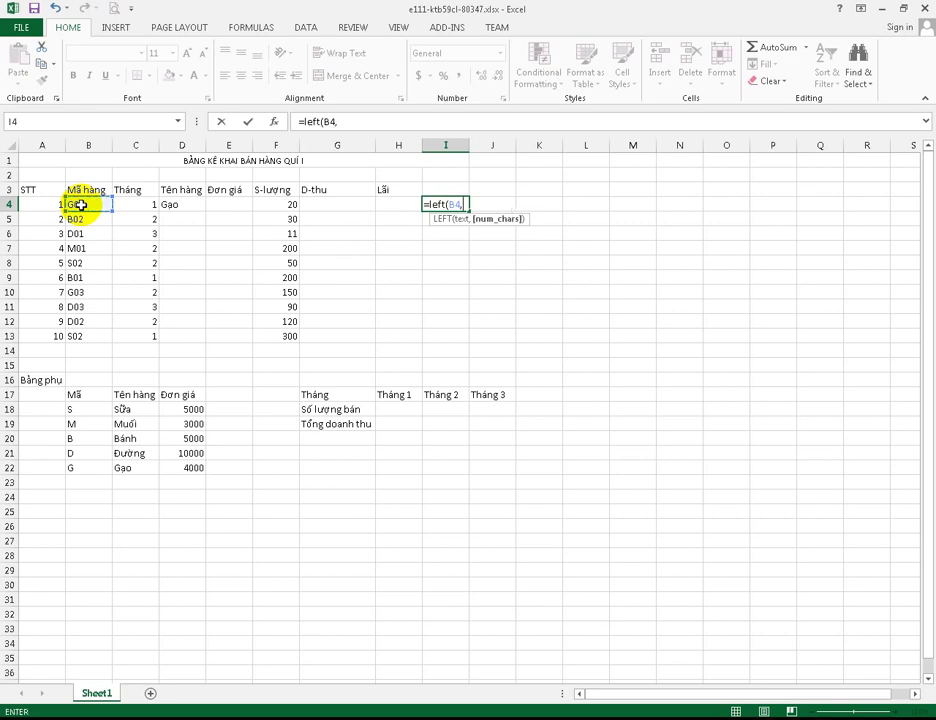
text(1))
key(Return)
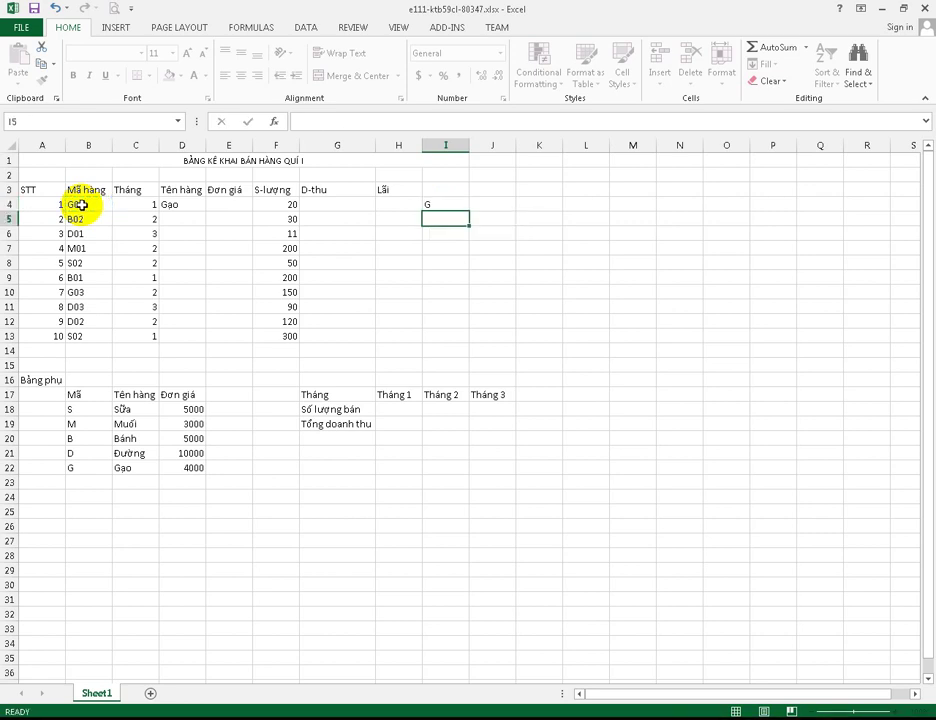
click(457, 204)
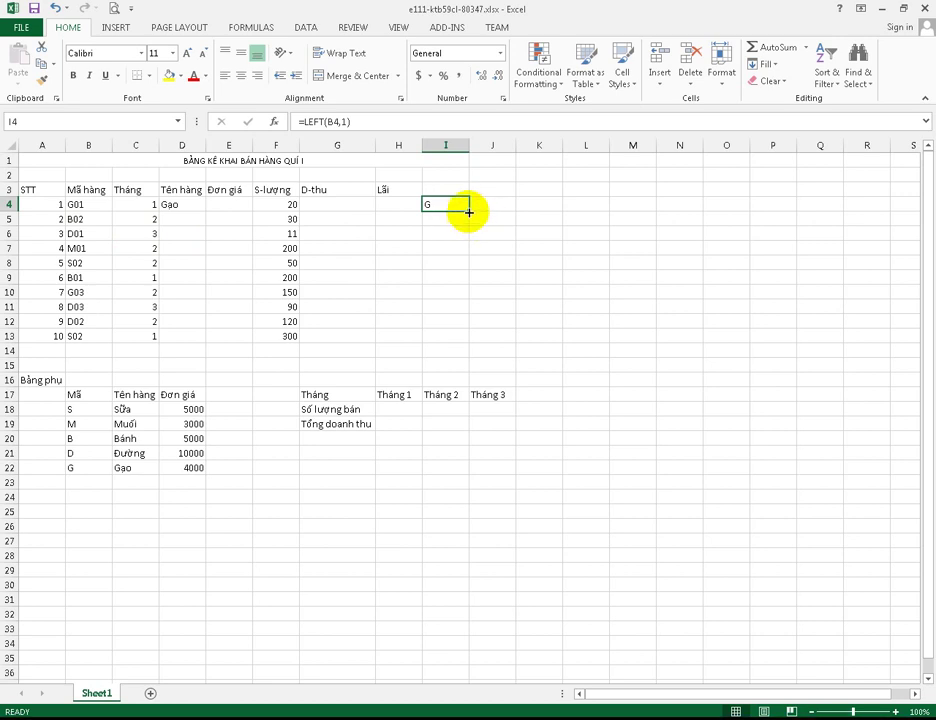
drag(468, 211, 471, 349)
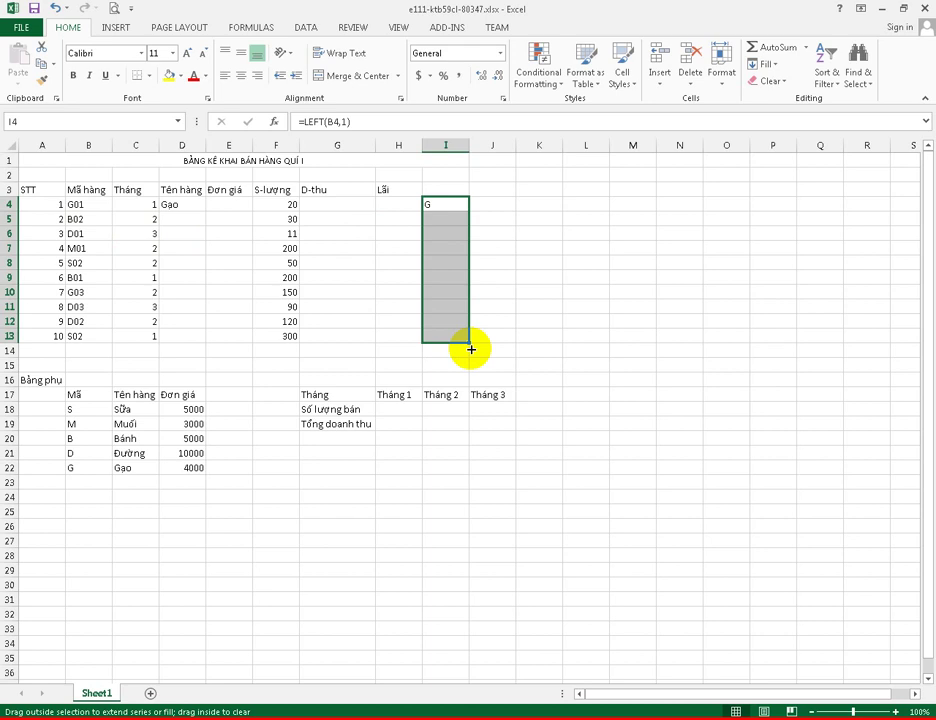
drag(471, 349, 470, 346)
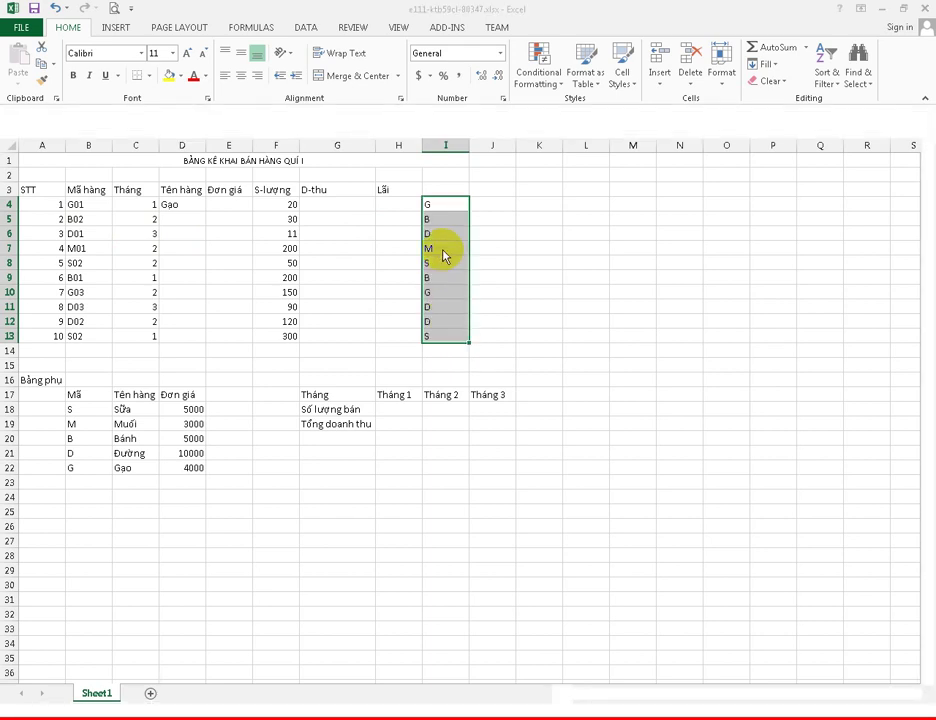
click(441, 241)
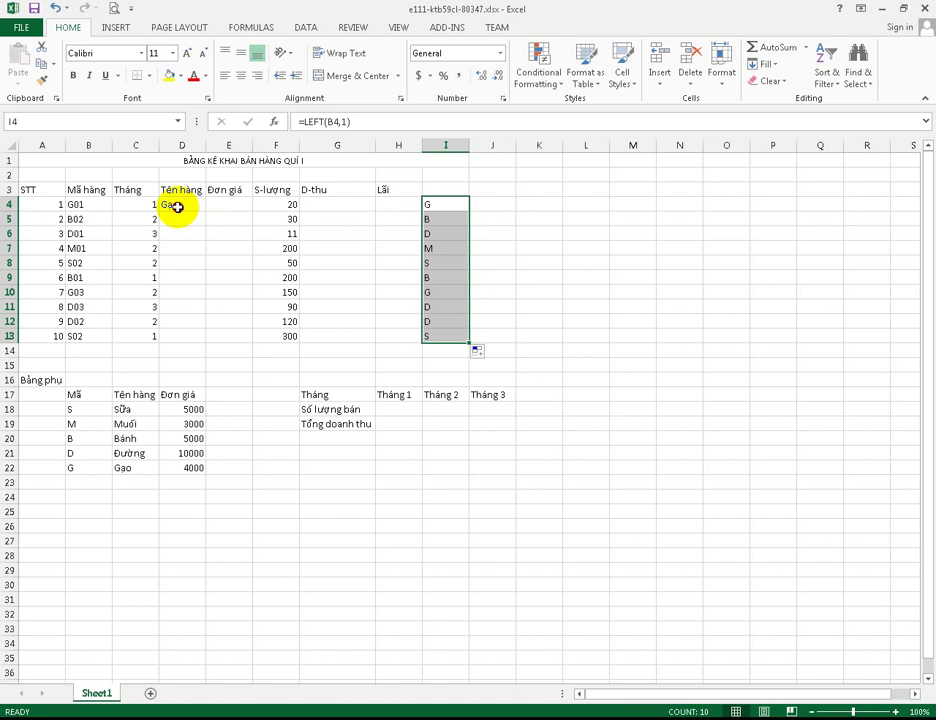
click(177, 206)
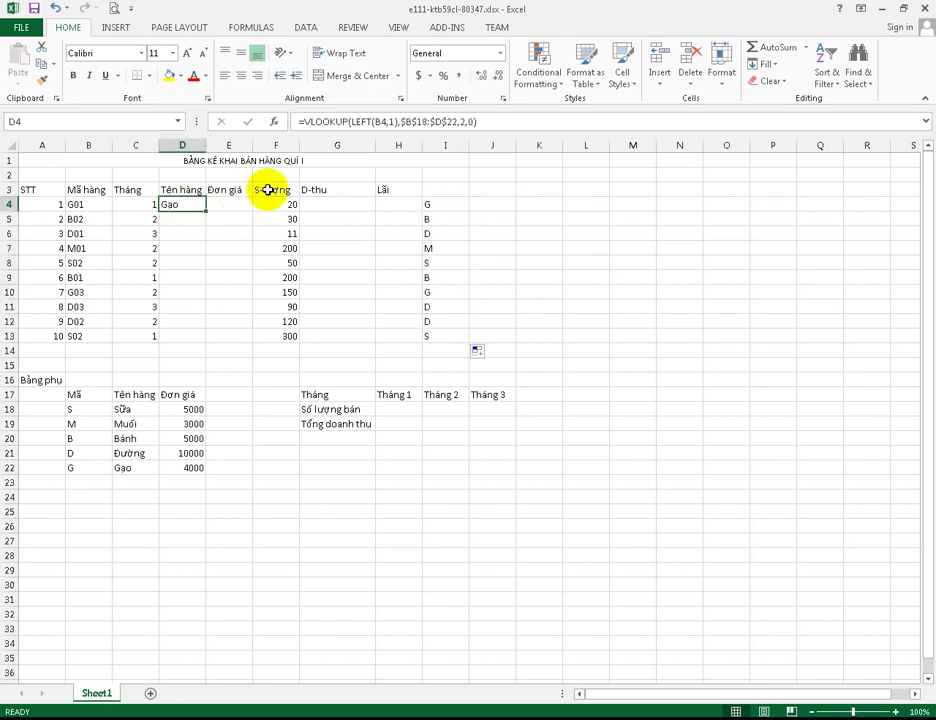
Select E4 and start a formula with an equals sign.
click(228, 204)
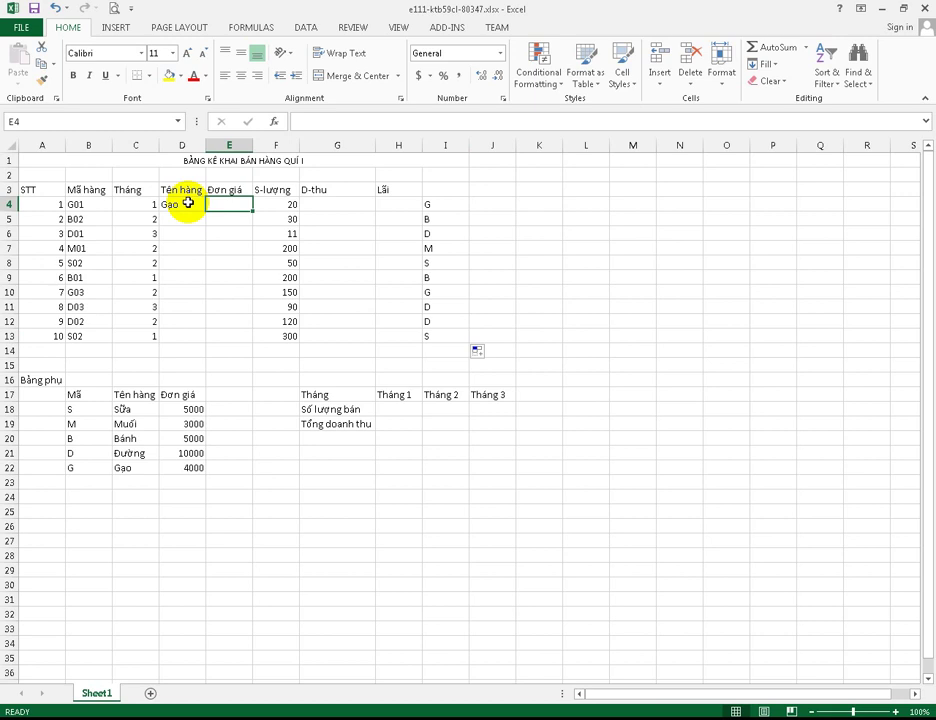
text(=)
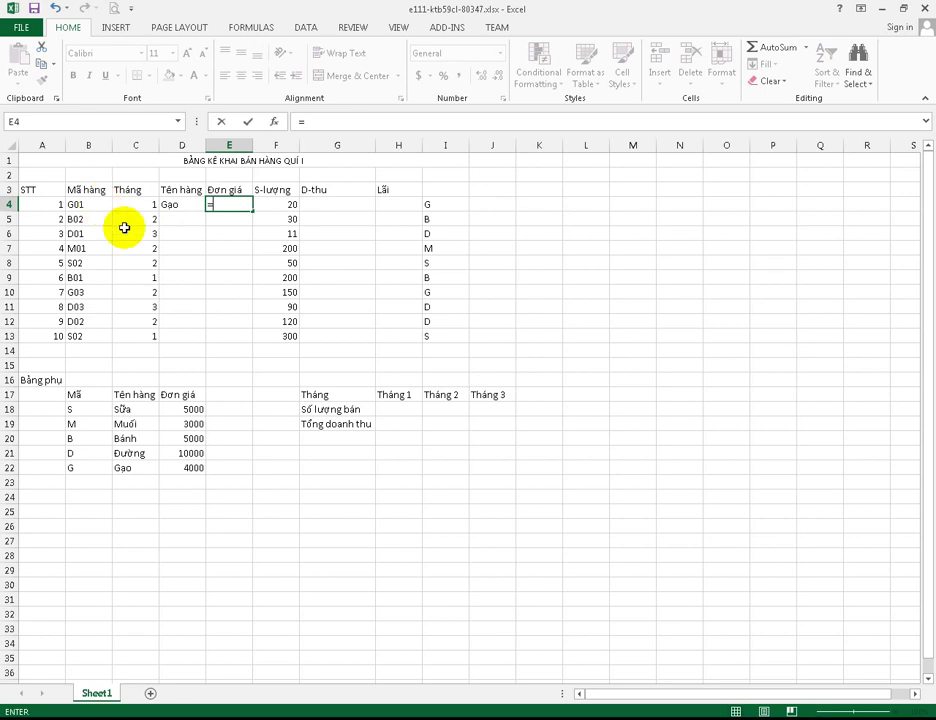
Build =VLOOKUP(LEFT(B4,1),,3,0) in E4 with no table range and accept the suggested correction.
text(vl)
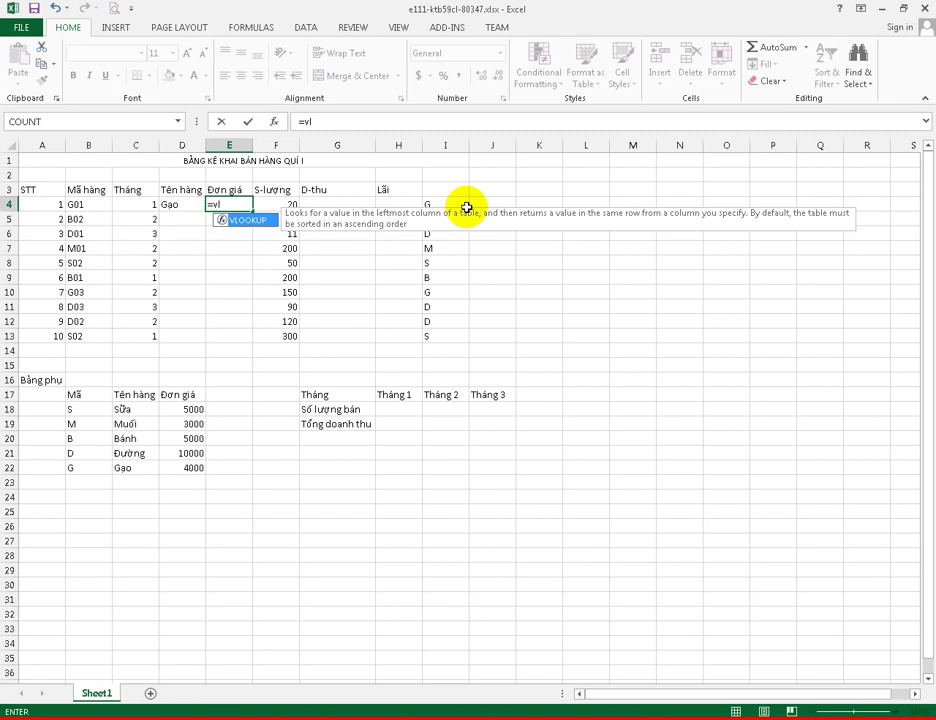
key(Tab)
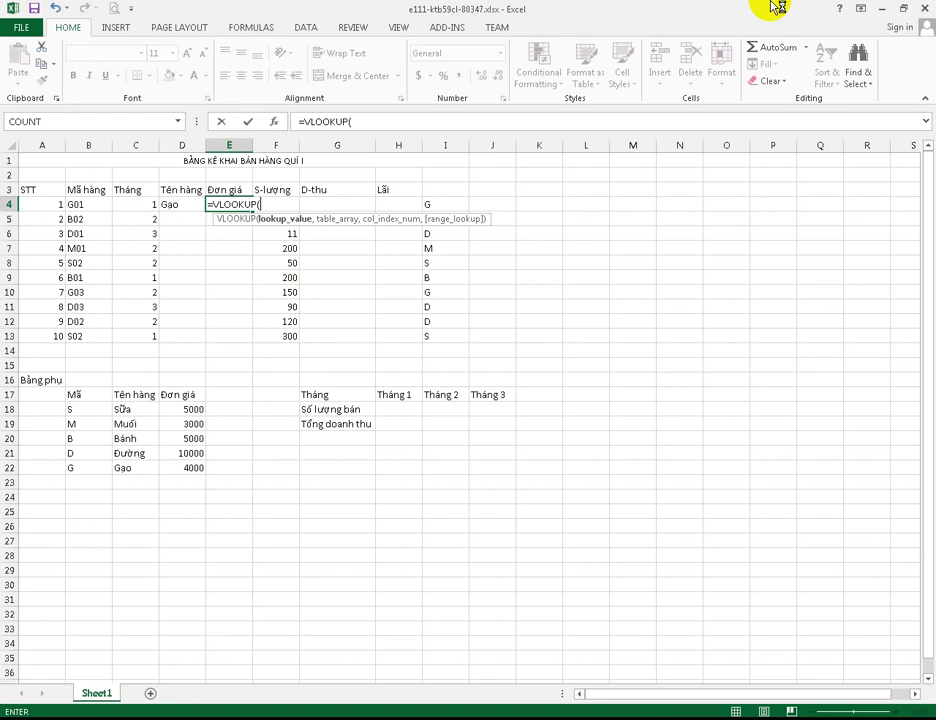
text(le)
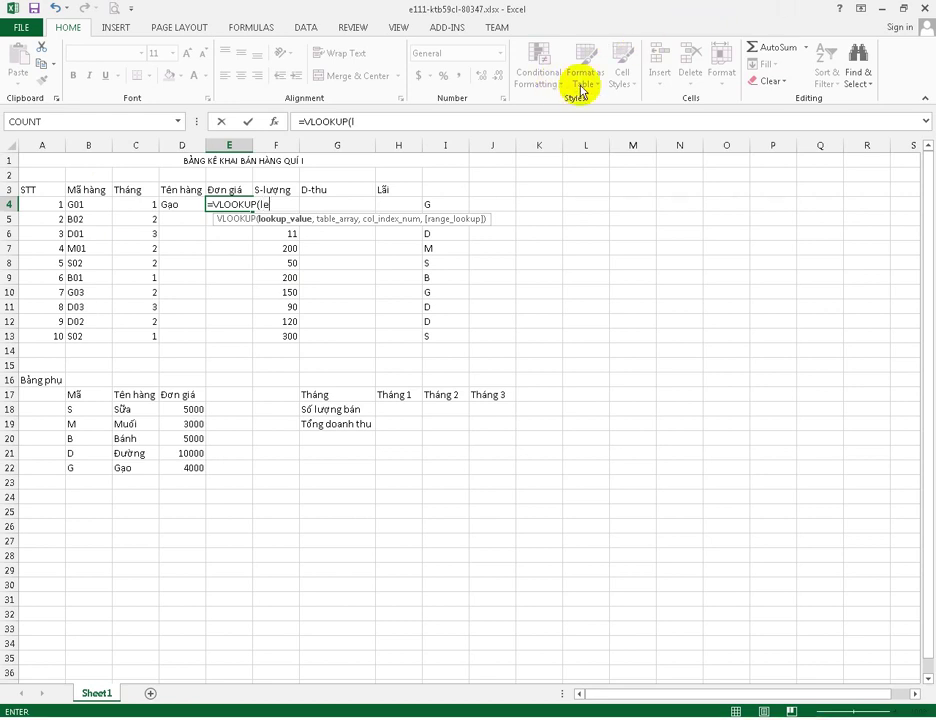
text(f)
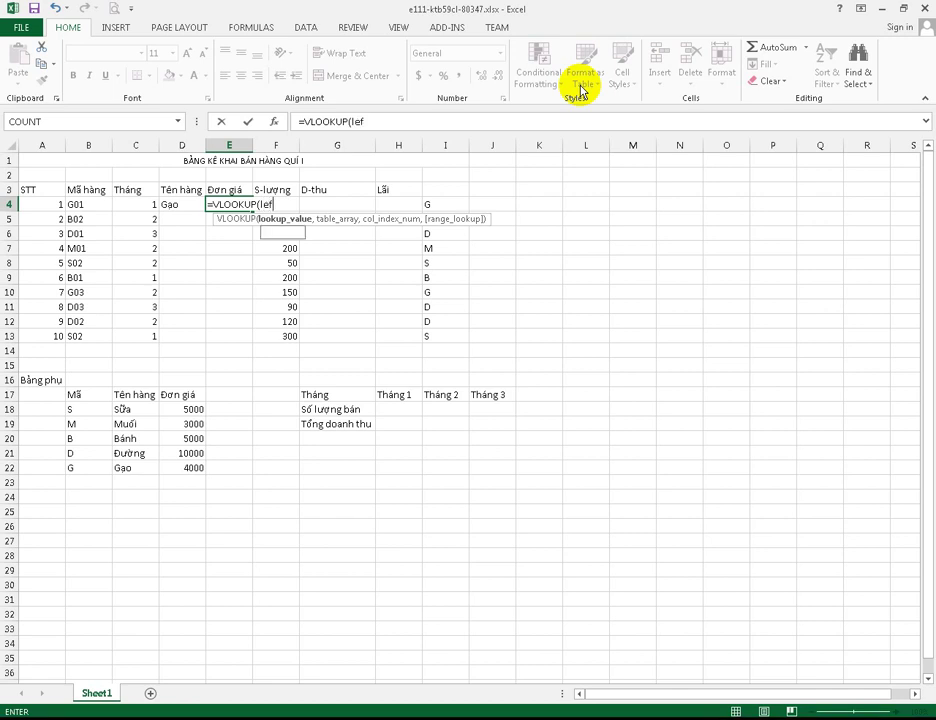
text(t)
key(Tab)
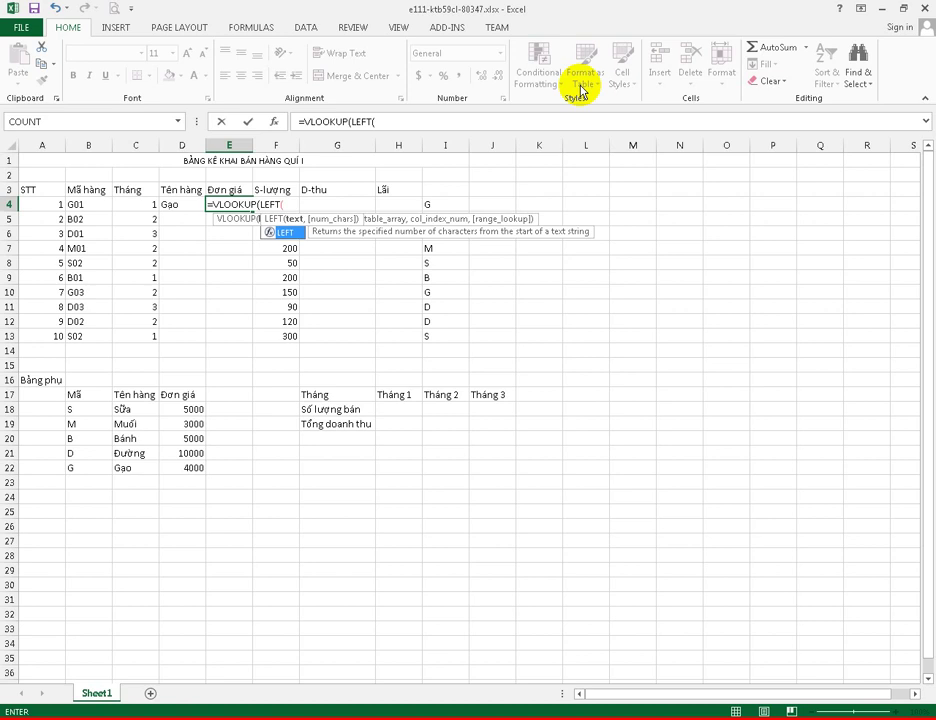
text(b4)
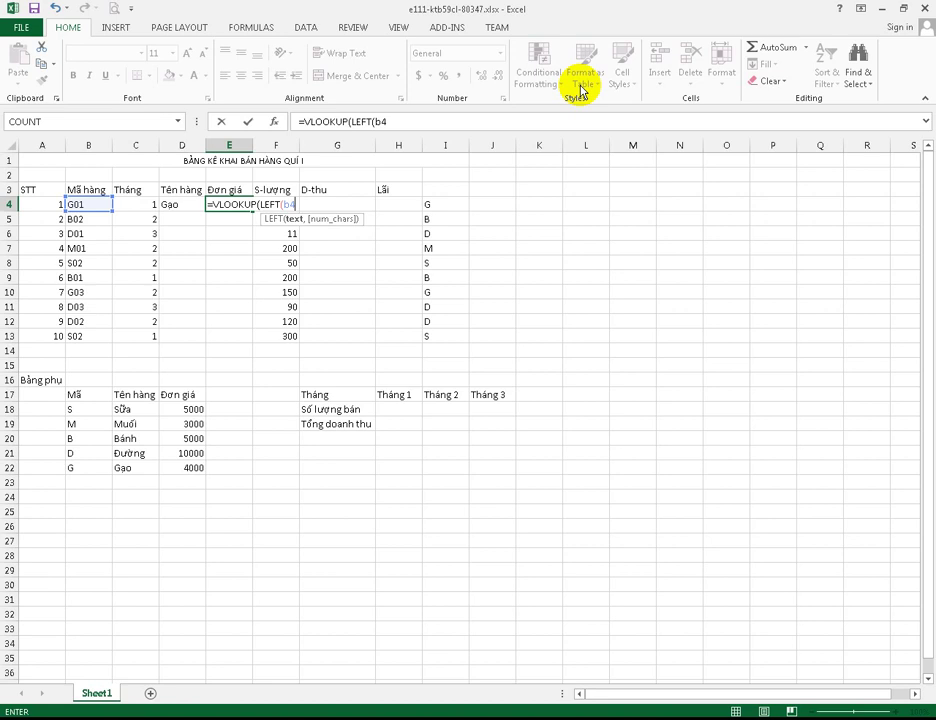
text(,1)
text(),)
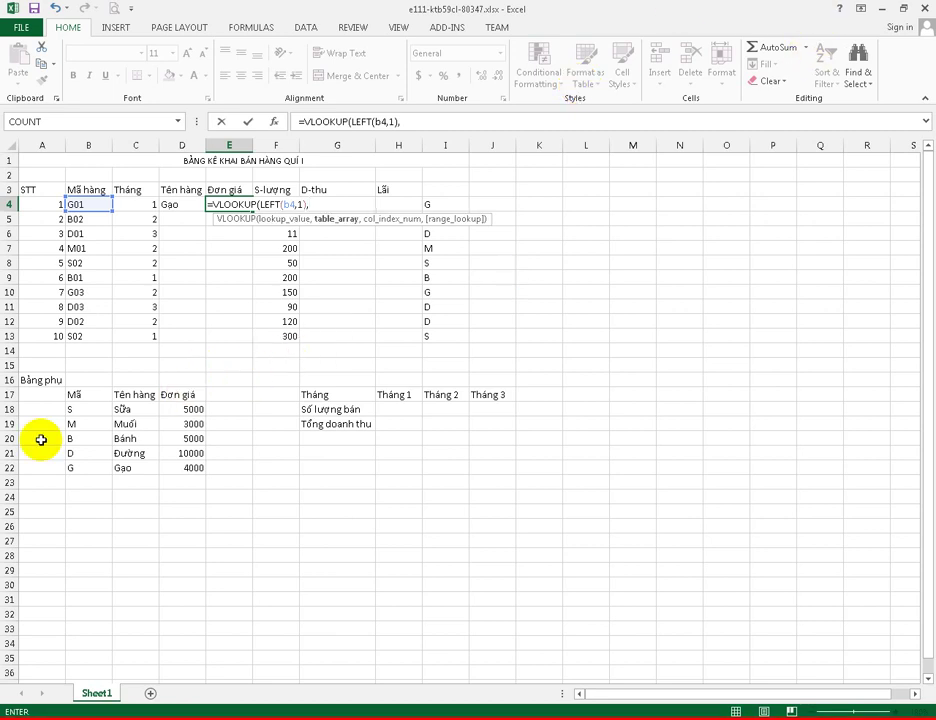
click(88, 409)
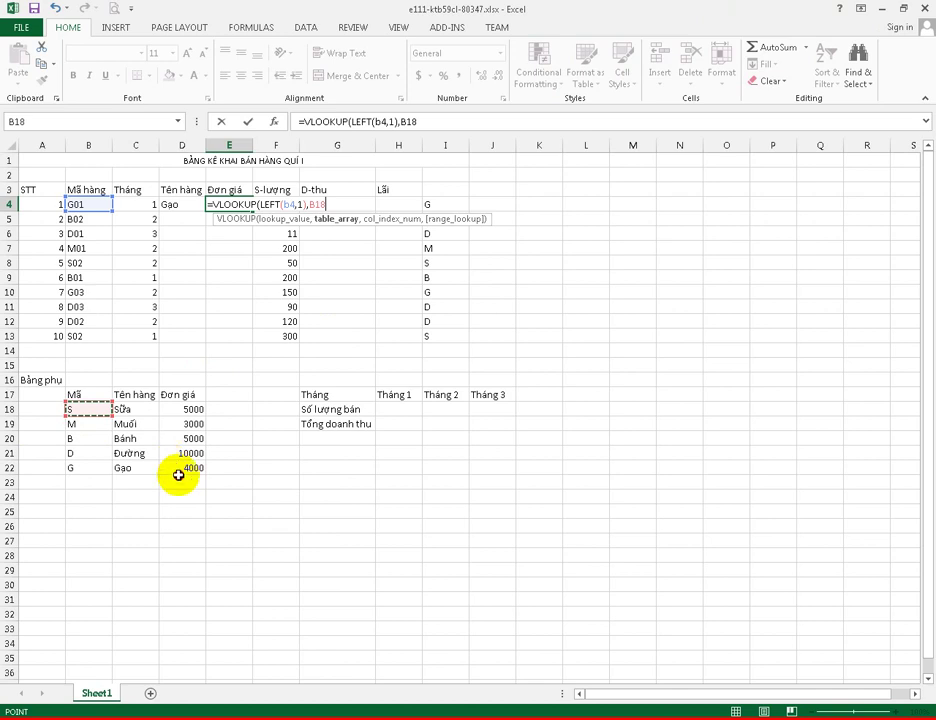
drag(171, 466, 178, 481)
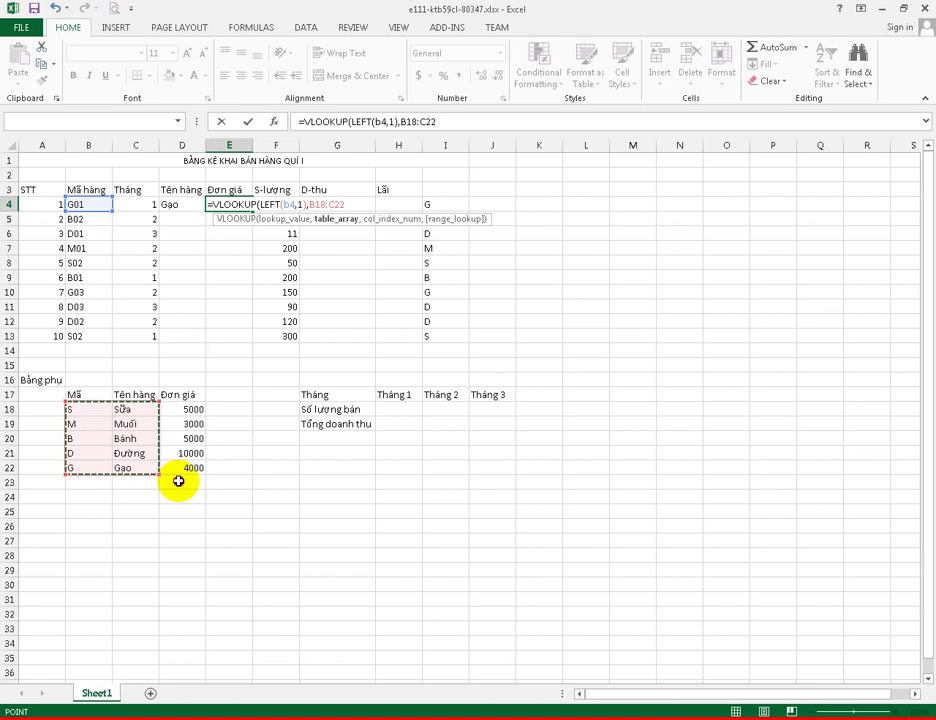
drag(178, 481, 270, 481)
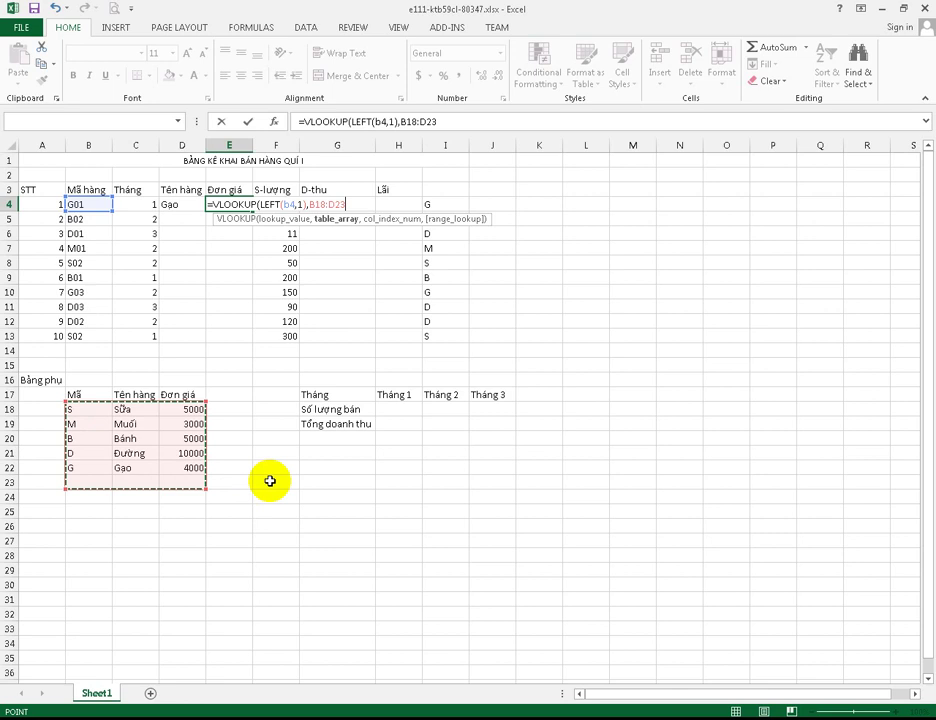
key(BackSpace)
key(BackSpace)
key(BackSpace)
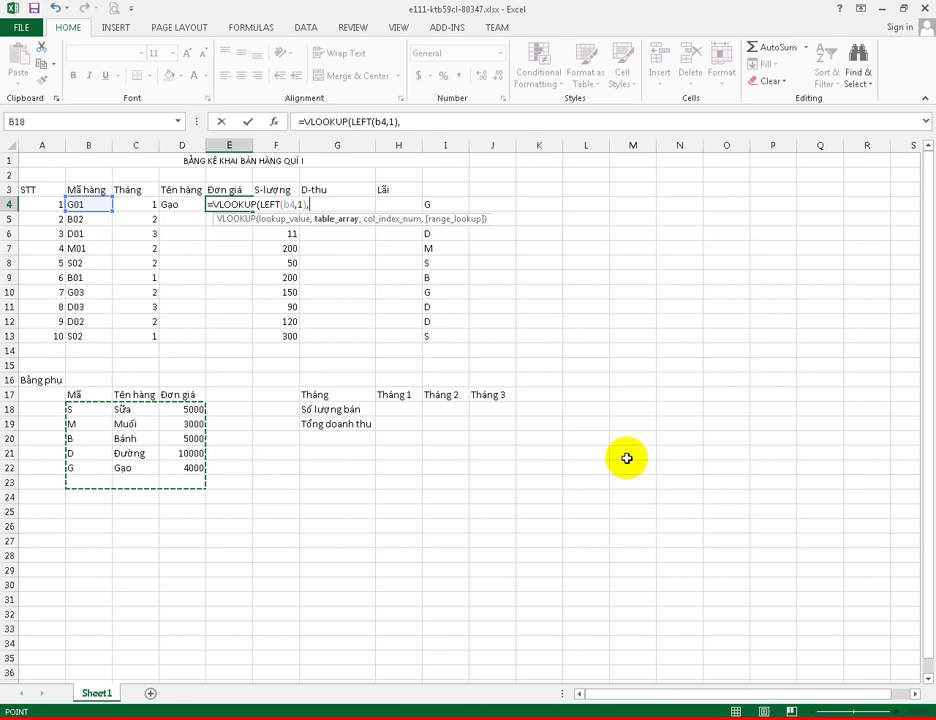
text(,)
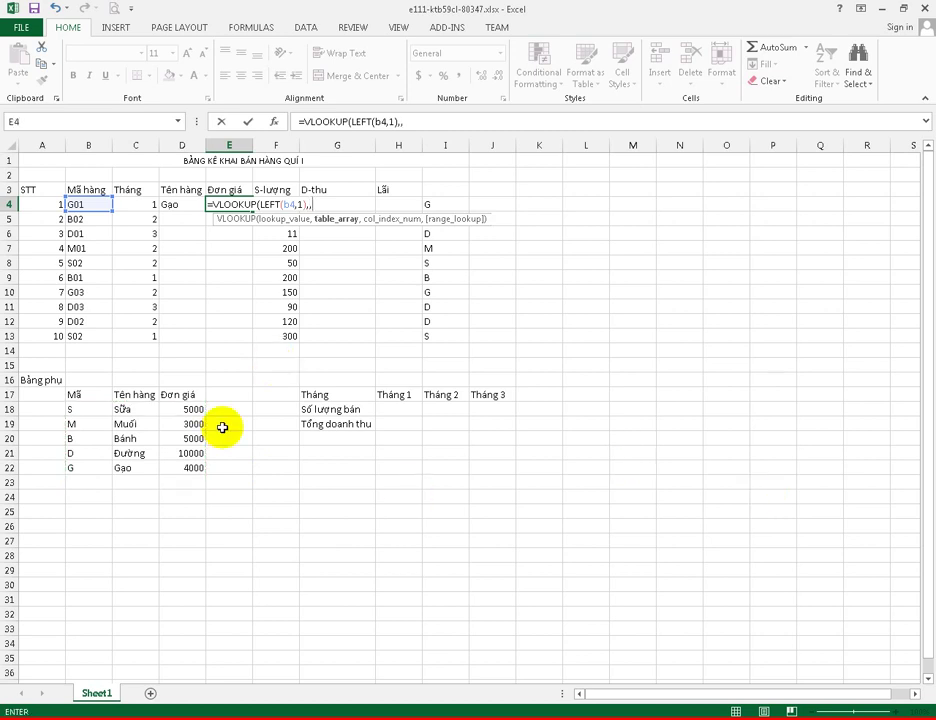
text(3,0)
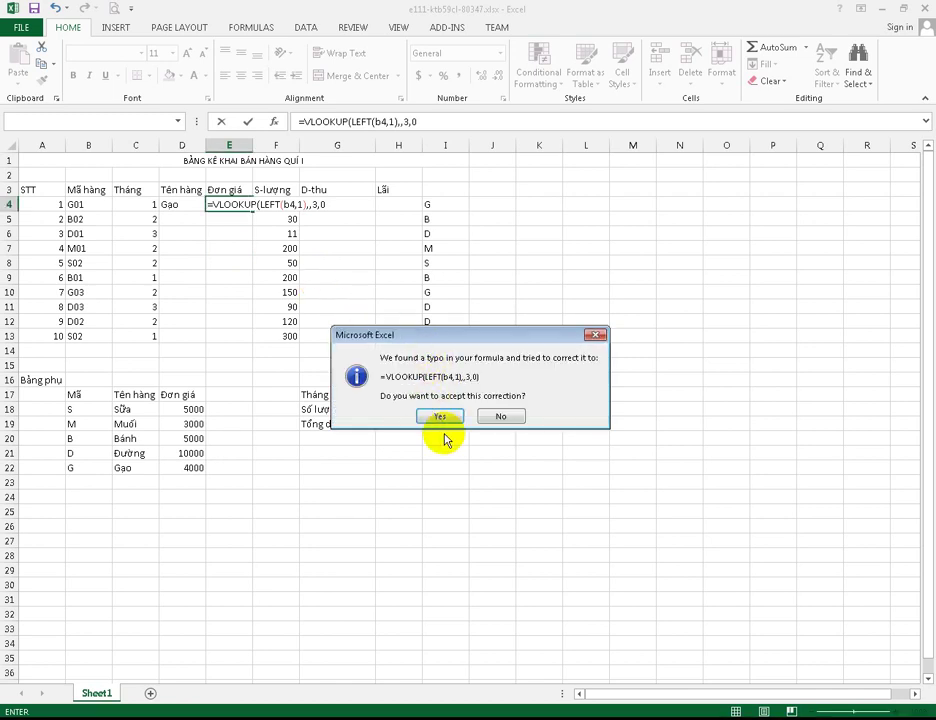
click(447, 418)
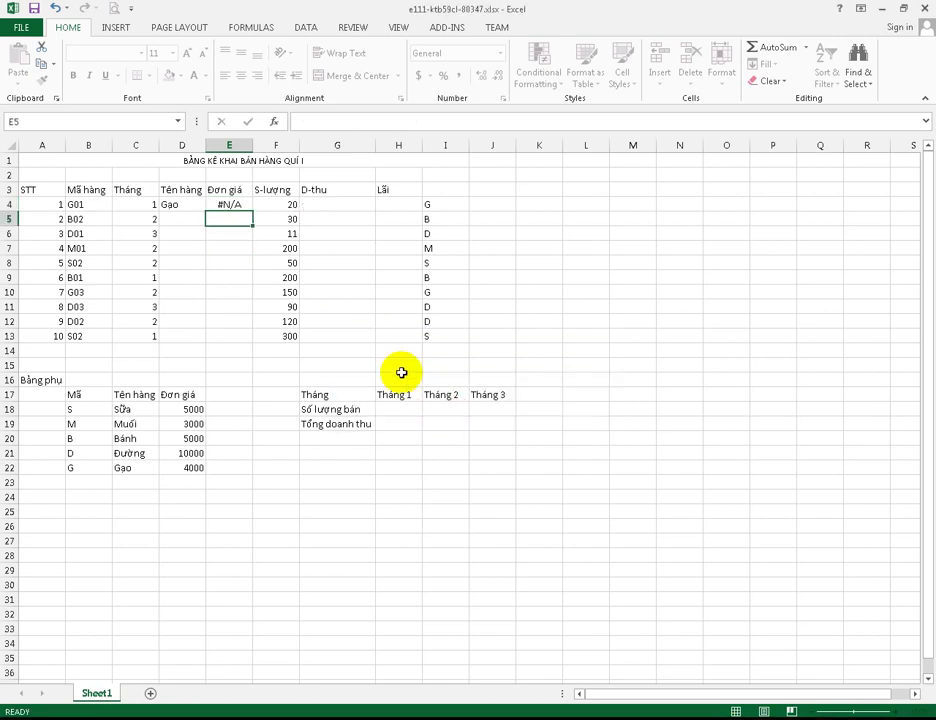
Add $B$18:$D$22 as E4's lookup table so it shows 4000.
click(236, 205)
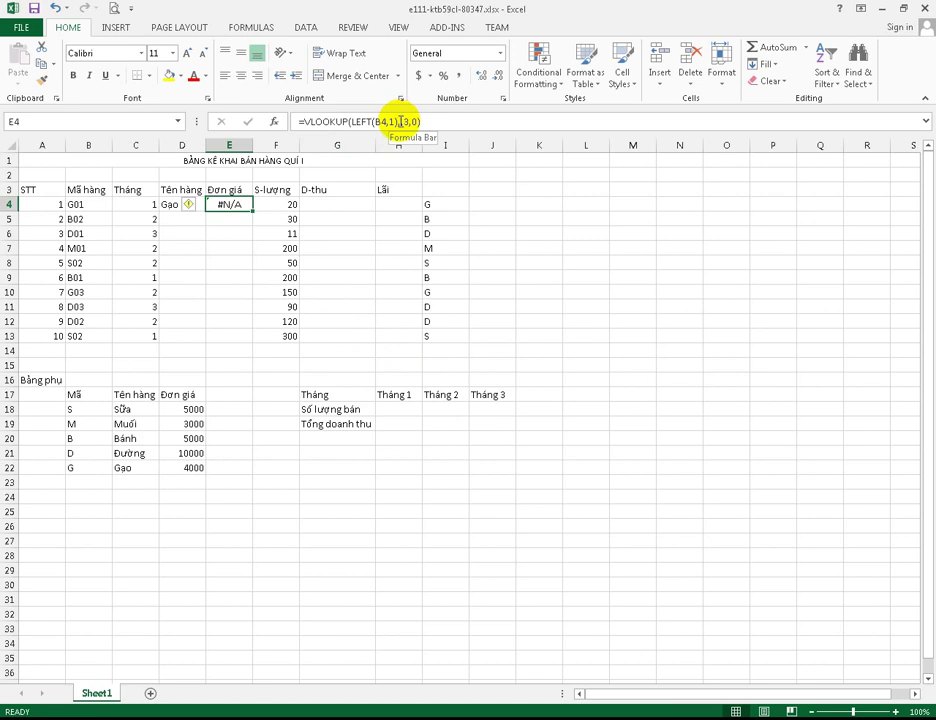
click(399, 121)
click(400, 121)
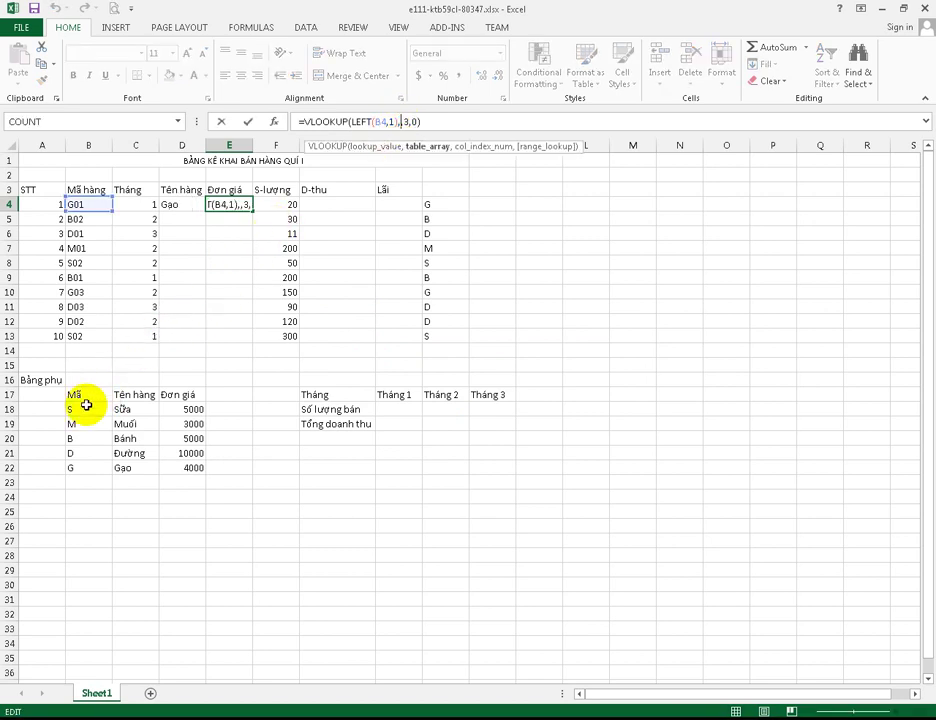
drag(78, 409, 199, 466)
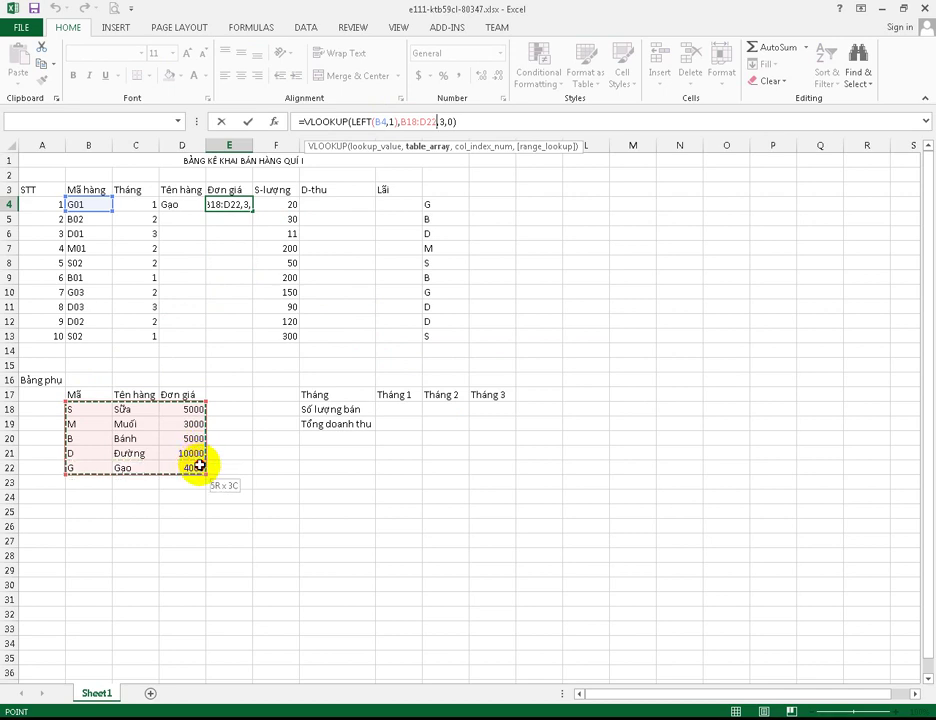
key(F4)
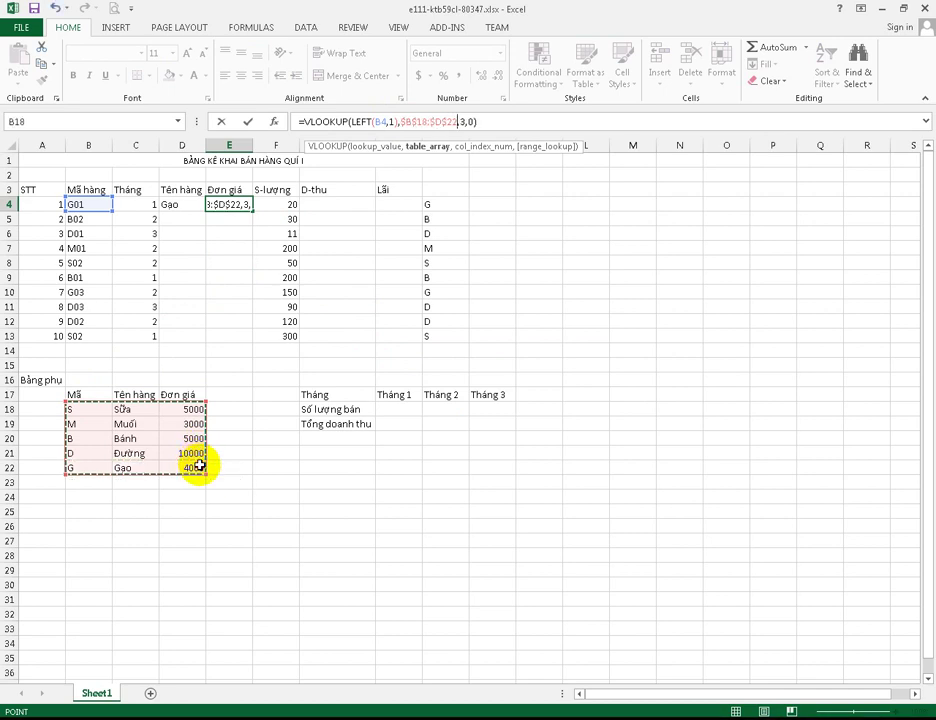
key(Return)
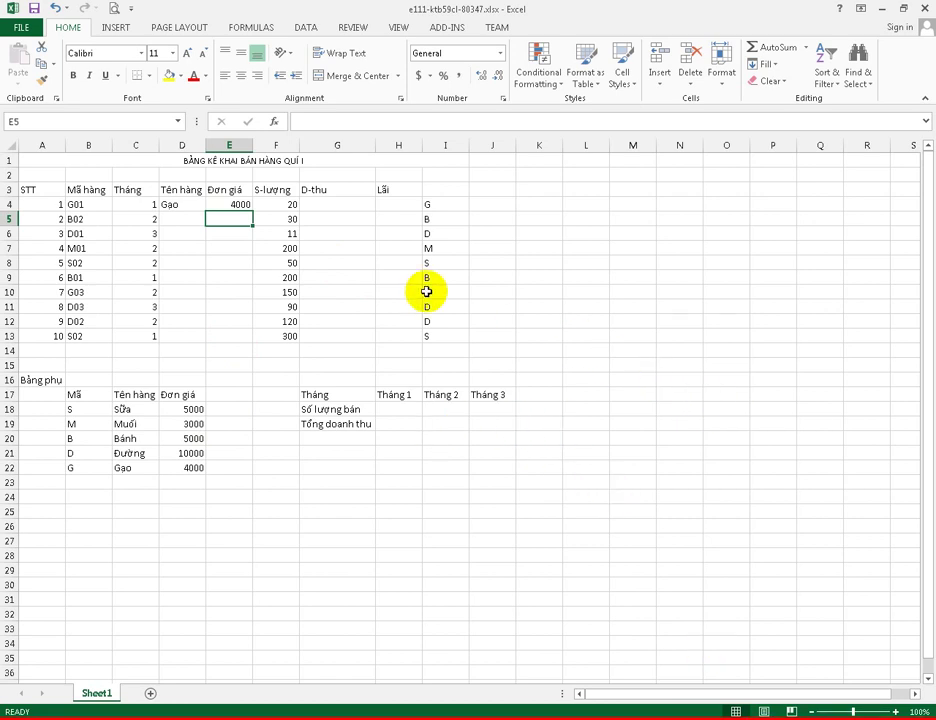
Fill D4's product-name formula down to D13.
click(168, 205)
mouse_move(205, 211)
mouse_down()
mouse_move(208, 358)
mouse_move(205, 340)
mouse_up()
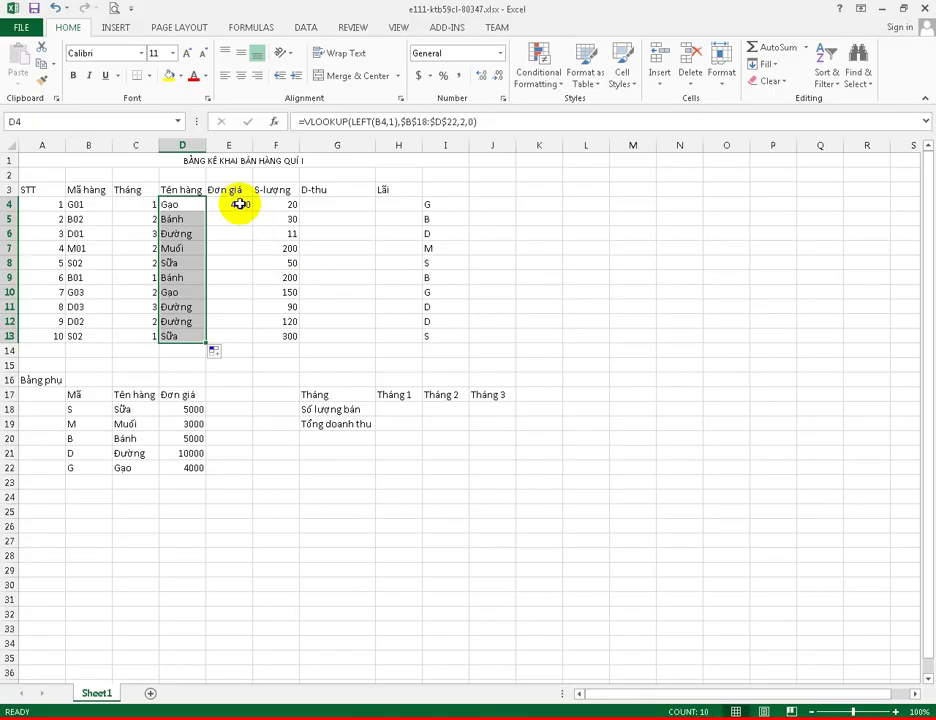
click(240, 204)
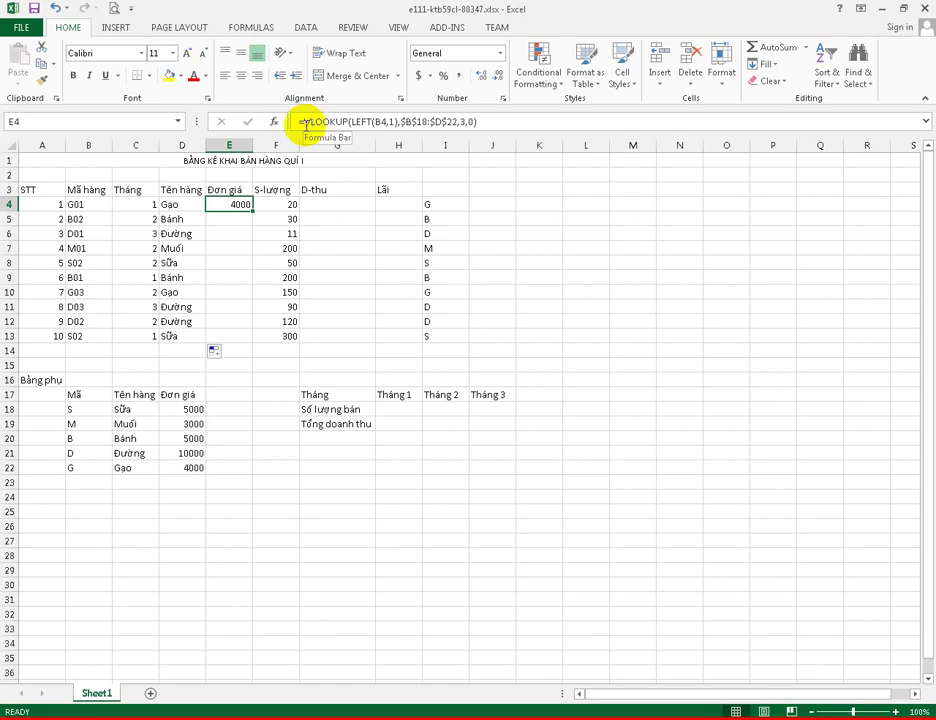
Wrap E4's lookup in IF(F4>=100, lookup*90, lookup), still showing 4000.
click(305, 122)
text(if()
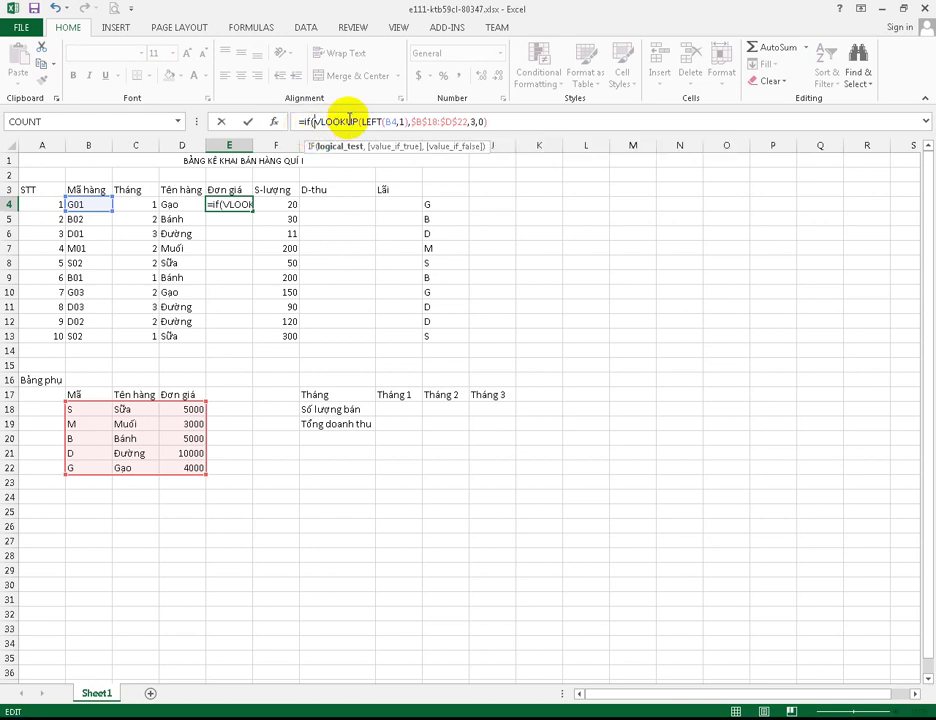
text(f)
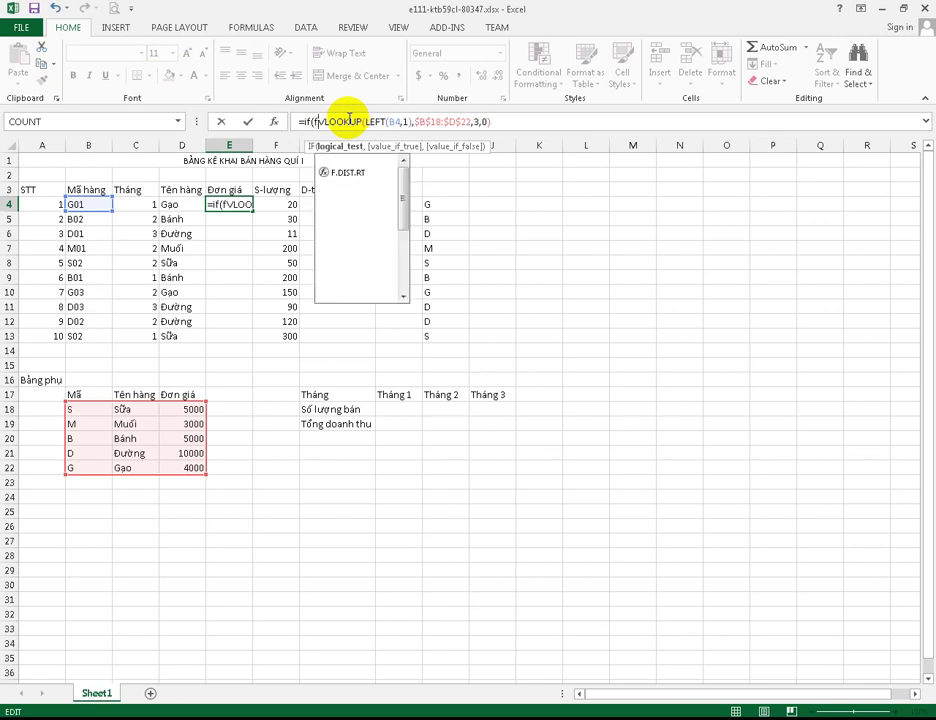
text(4)
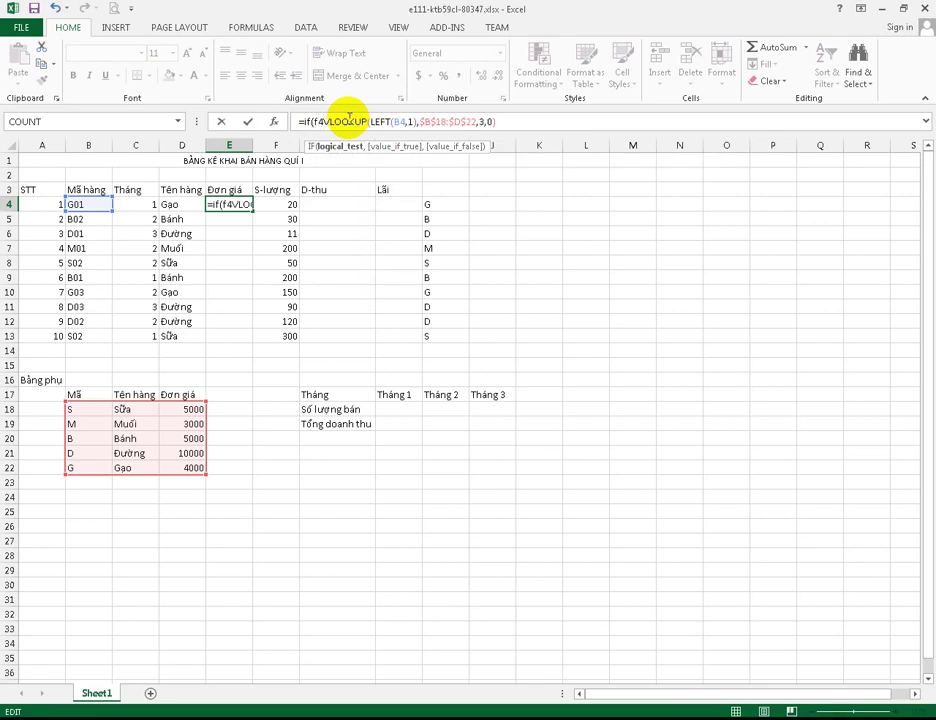
text(>=100,)
text(,)
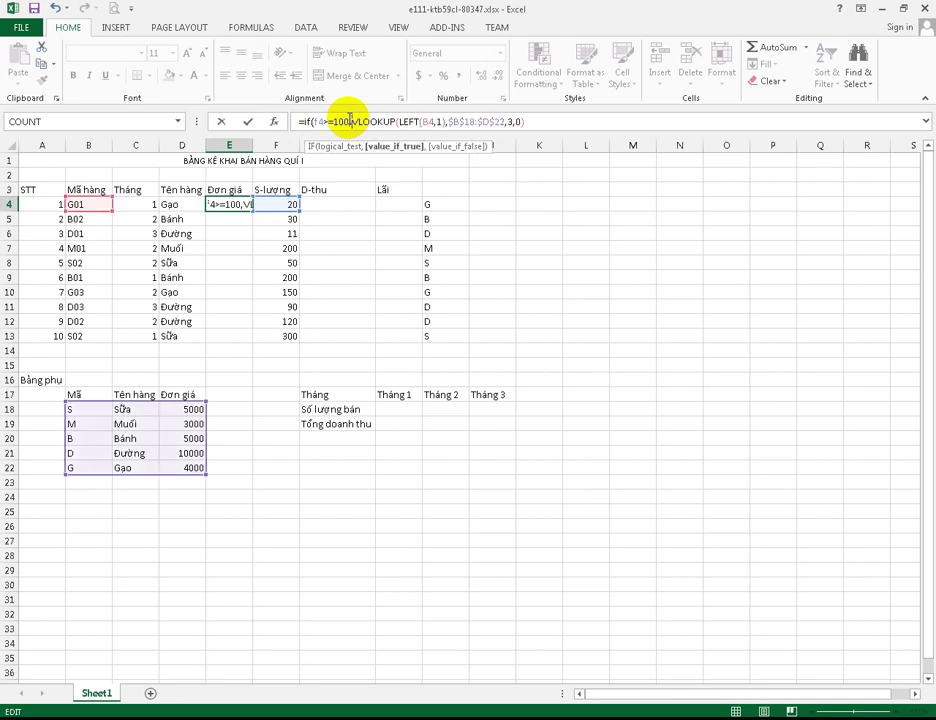
click(543, 121)
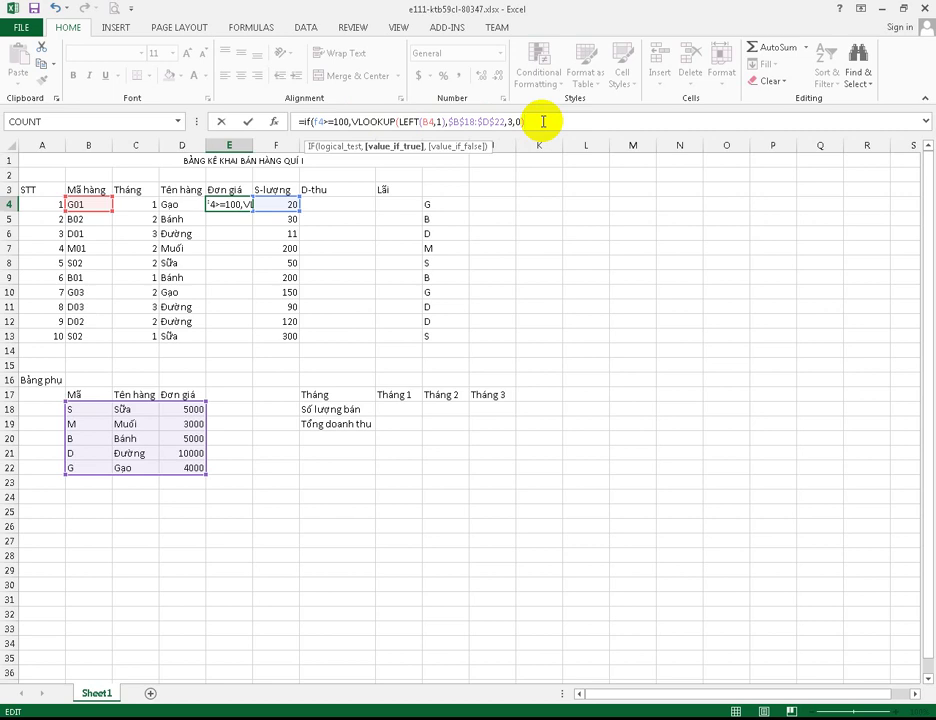
text(,)
key(BackSpace)
text(*90)
text(,)
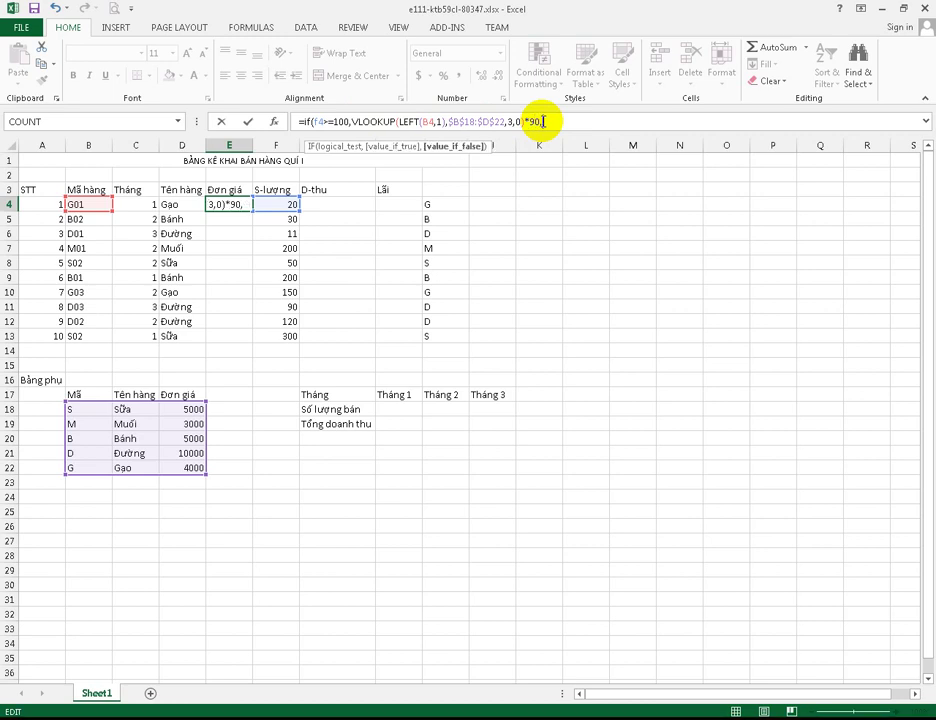
drag(522, 122, 354, 121)
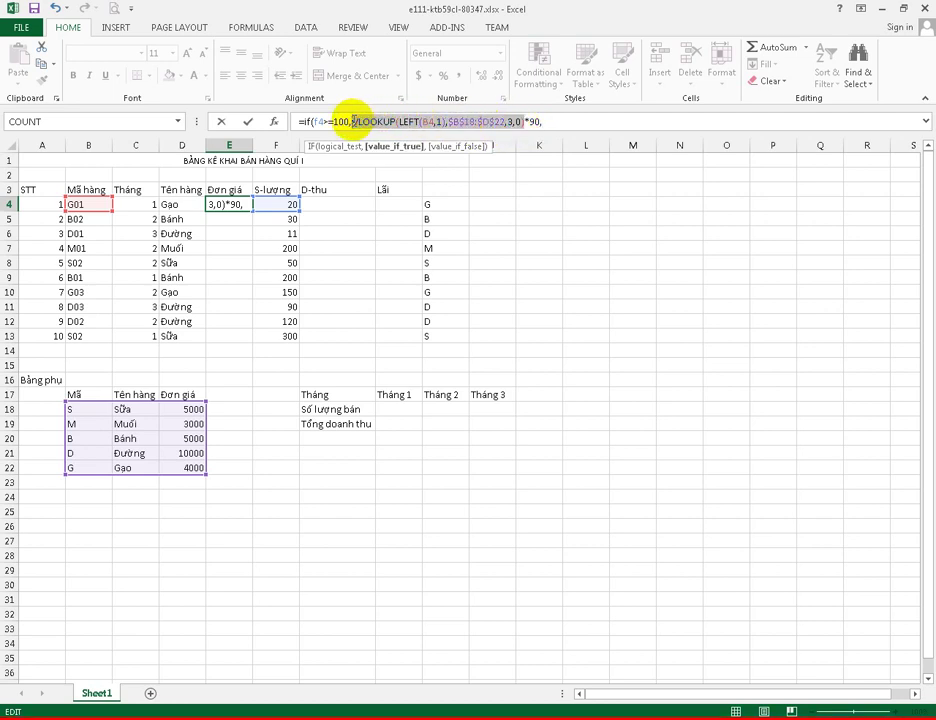
click(545, 122)
key(ctrl+v)
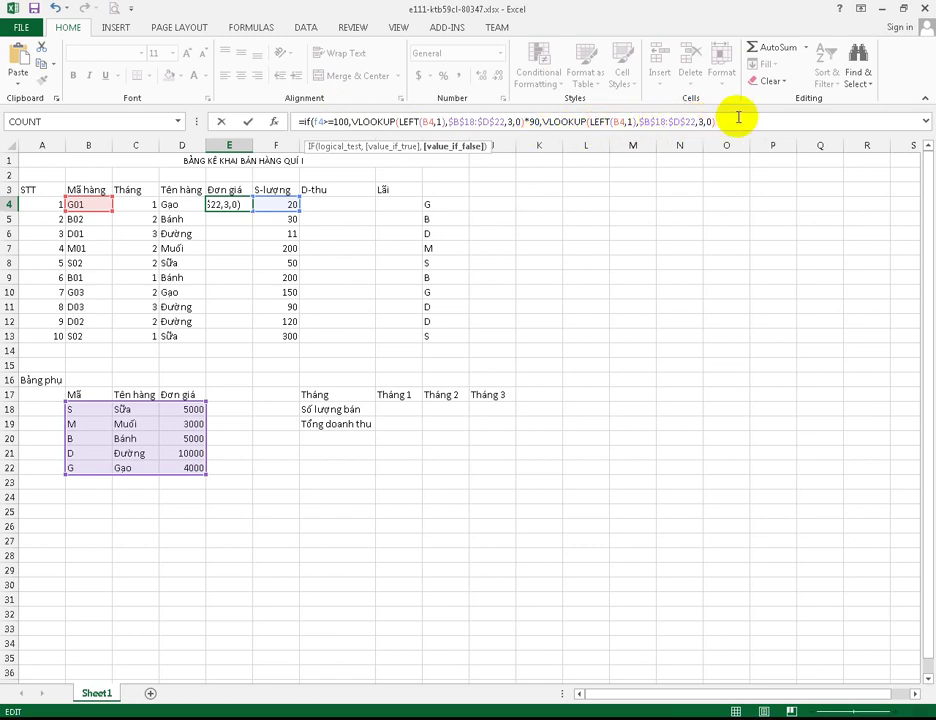
key(Return)
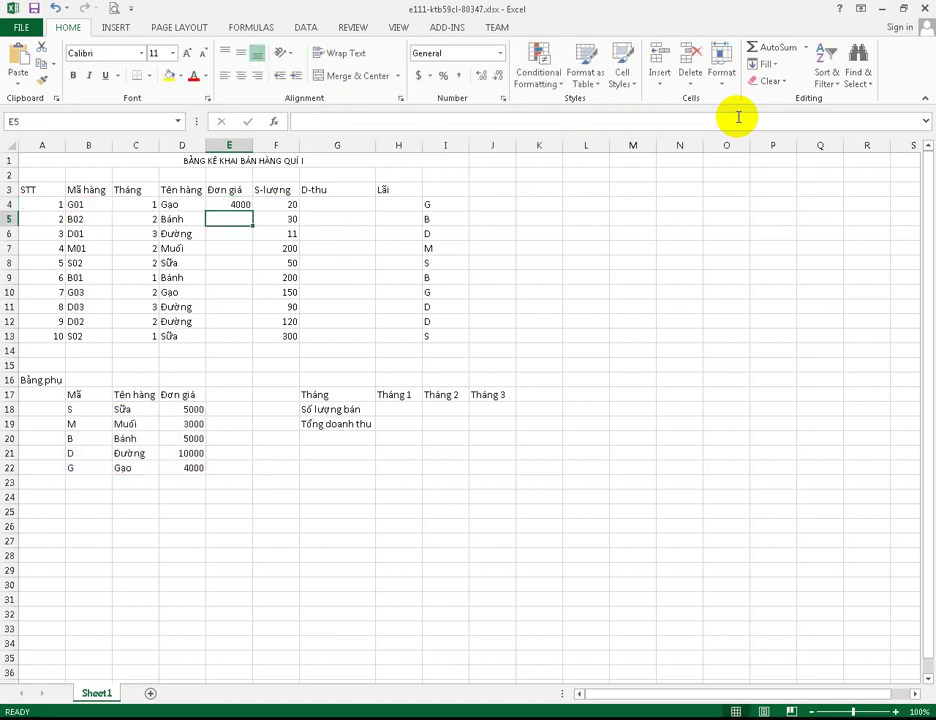
click(244, 204)
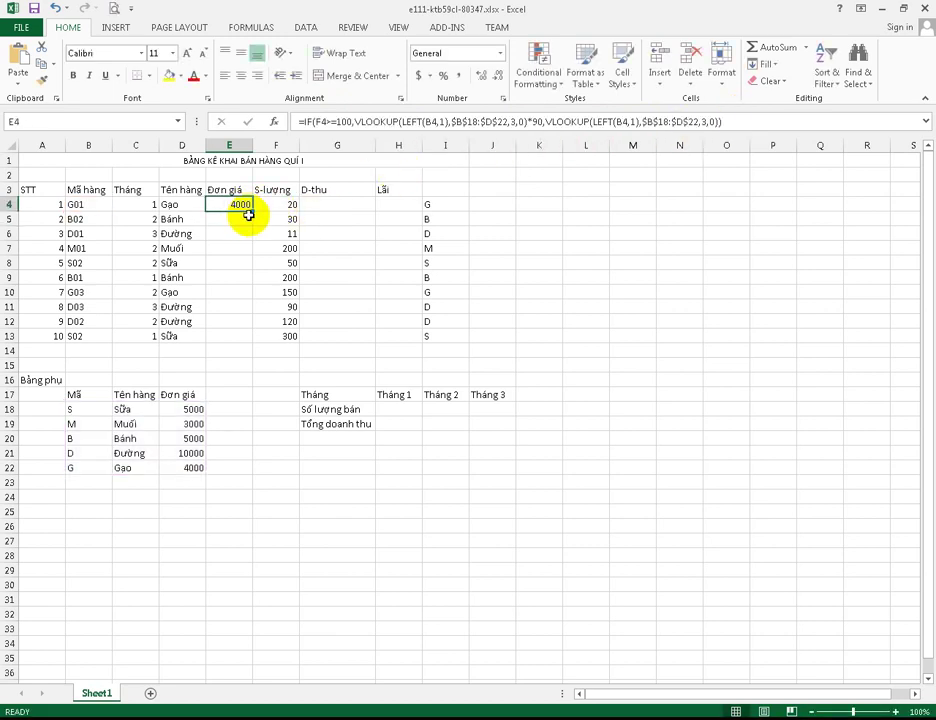
Fill E4's unit-price formula down to E13 and check E7 showing 270000 for Muối.
drag(253, 211, 238, 334)
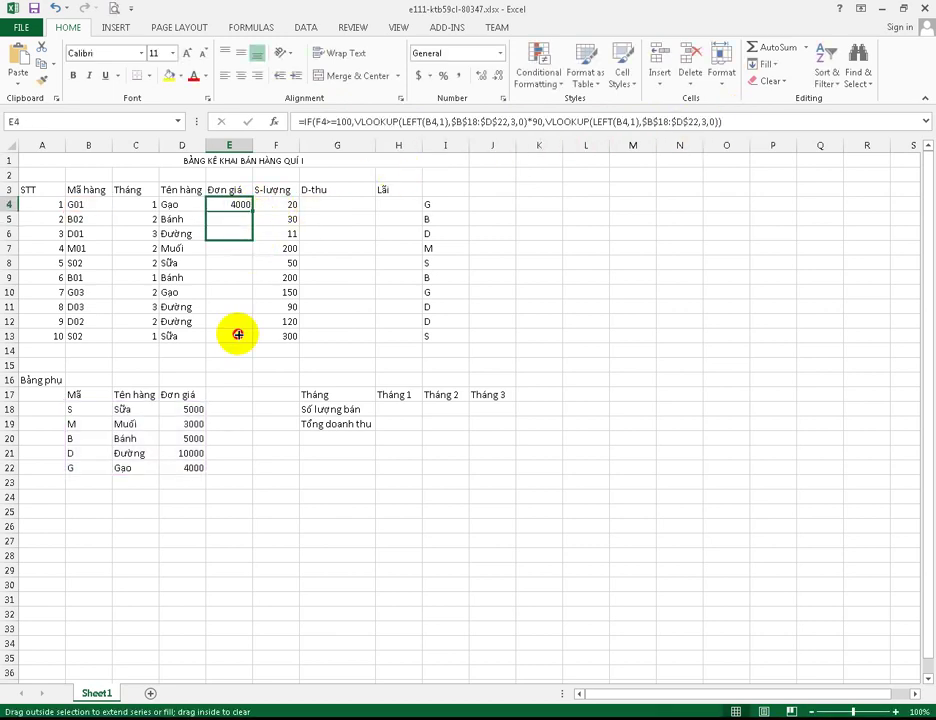
drag(238, 334, 236, 345)
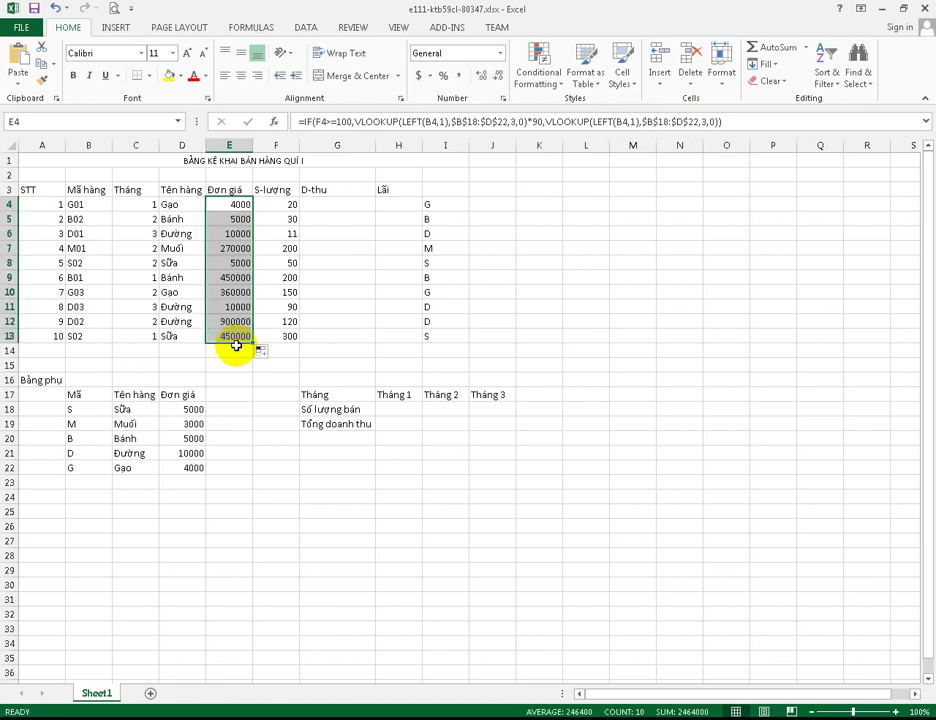
click(229, 249)
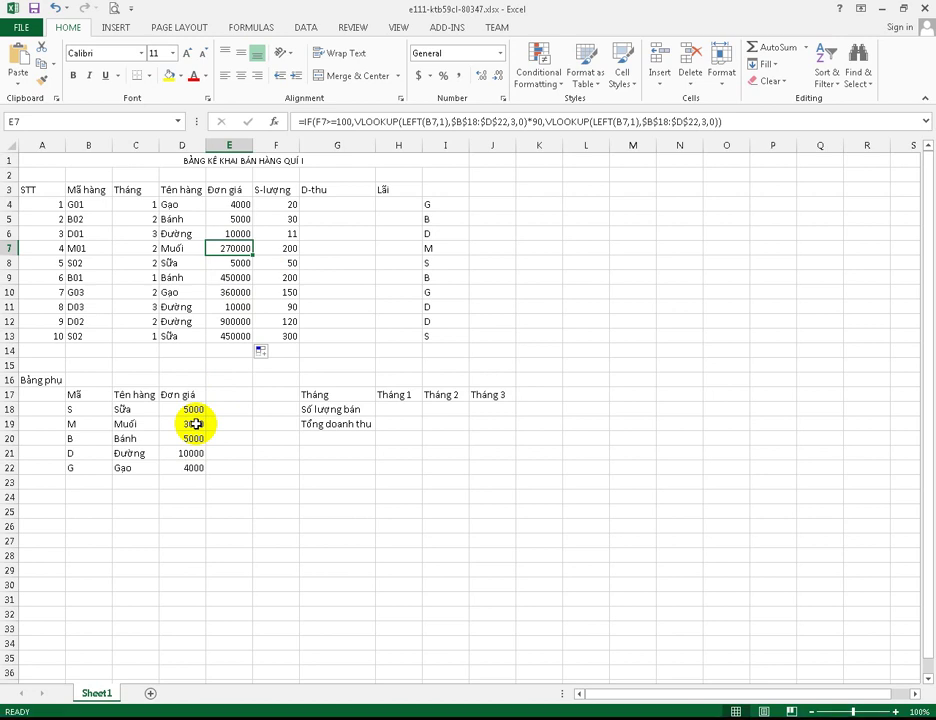
click(547, 124)
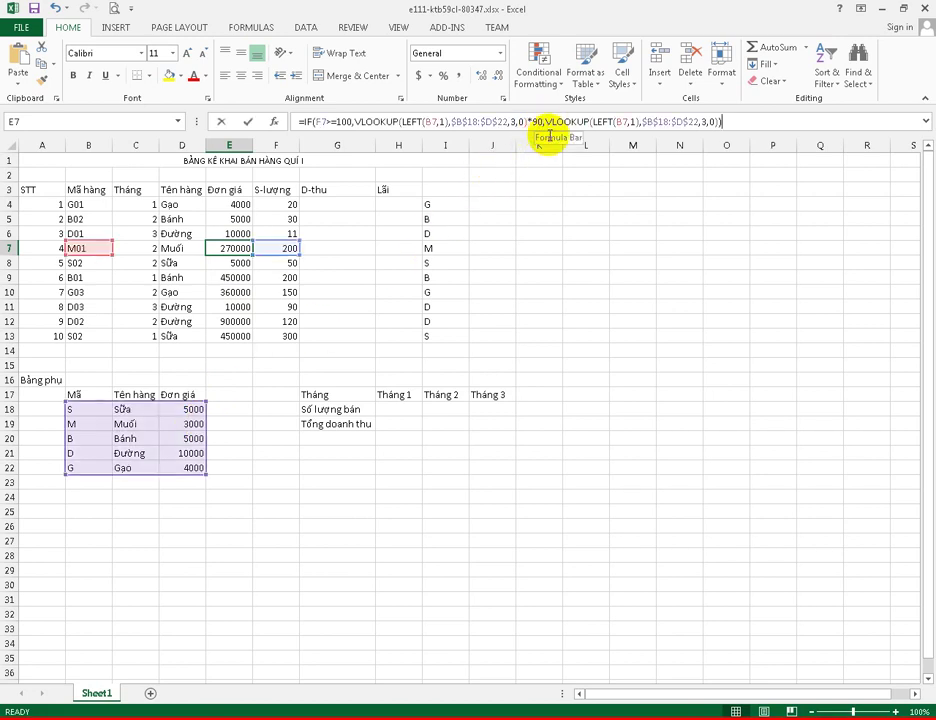
Change E7's discount multiplier from *90 to *90%.
click(544, 123)
key(BackSpace)
key(BackSpace)
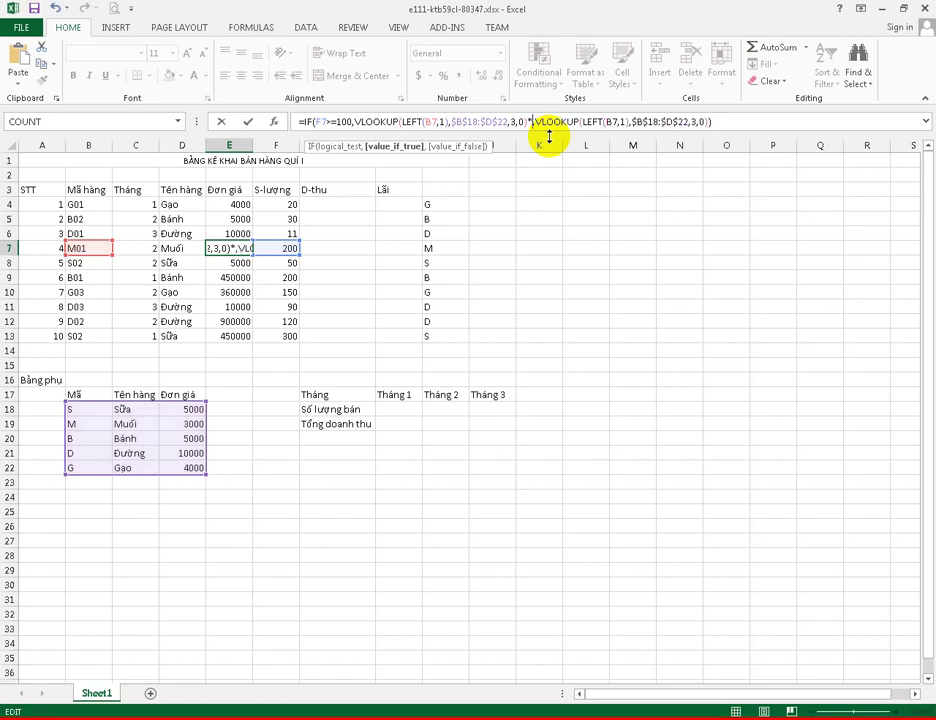
text(90)
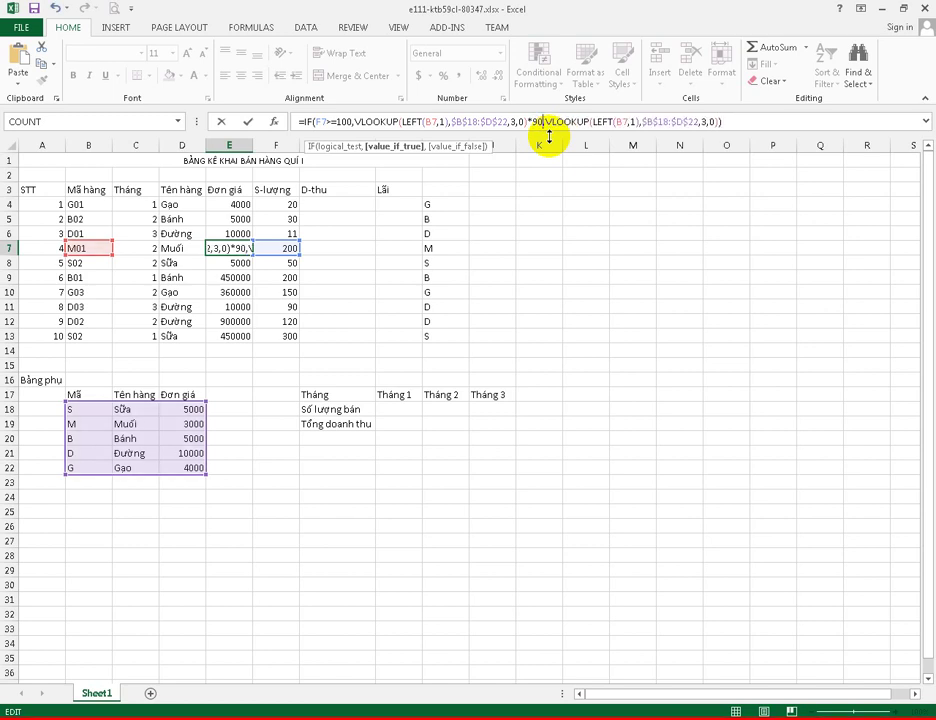
text(%)
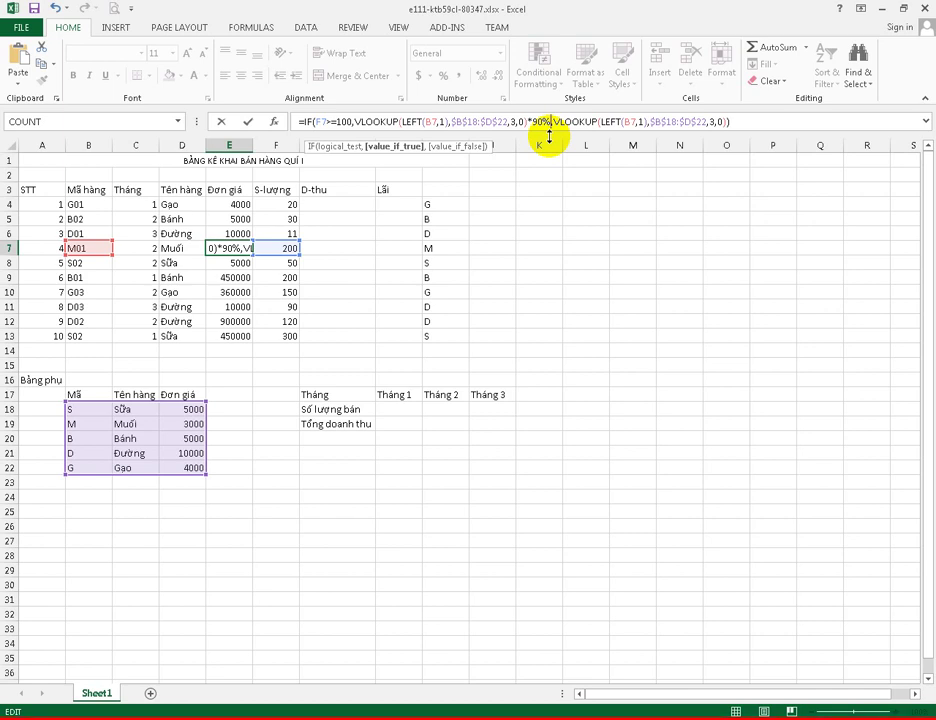
key(Return)
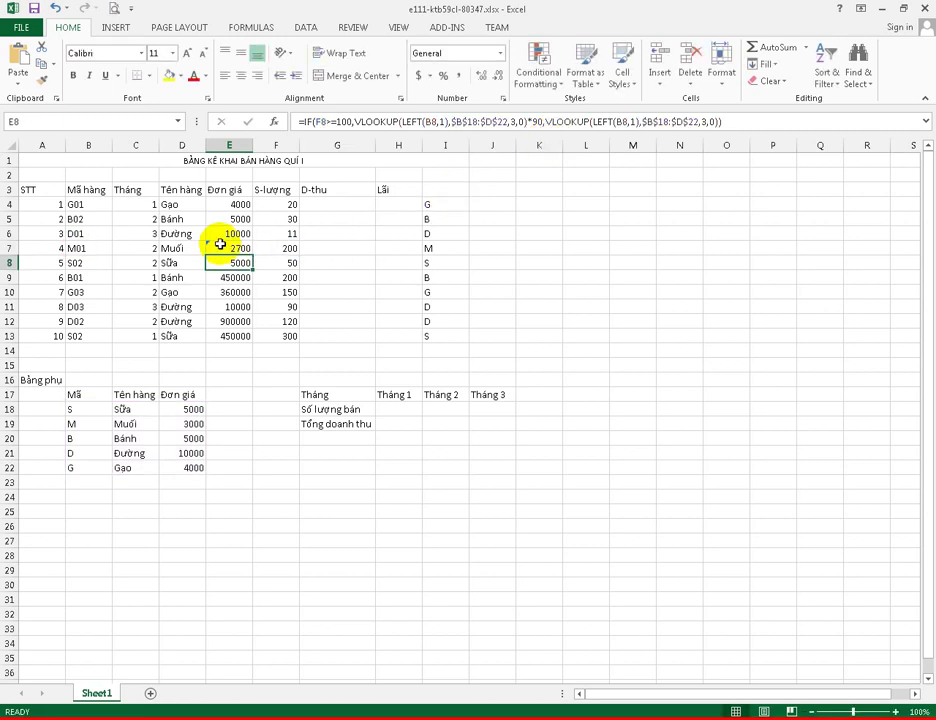
Refill the Đơn giá formula from E7 down to E13, giving 2700 for Muối.
click(222, 245)
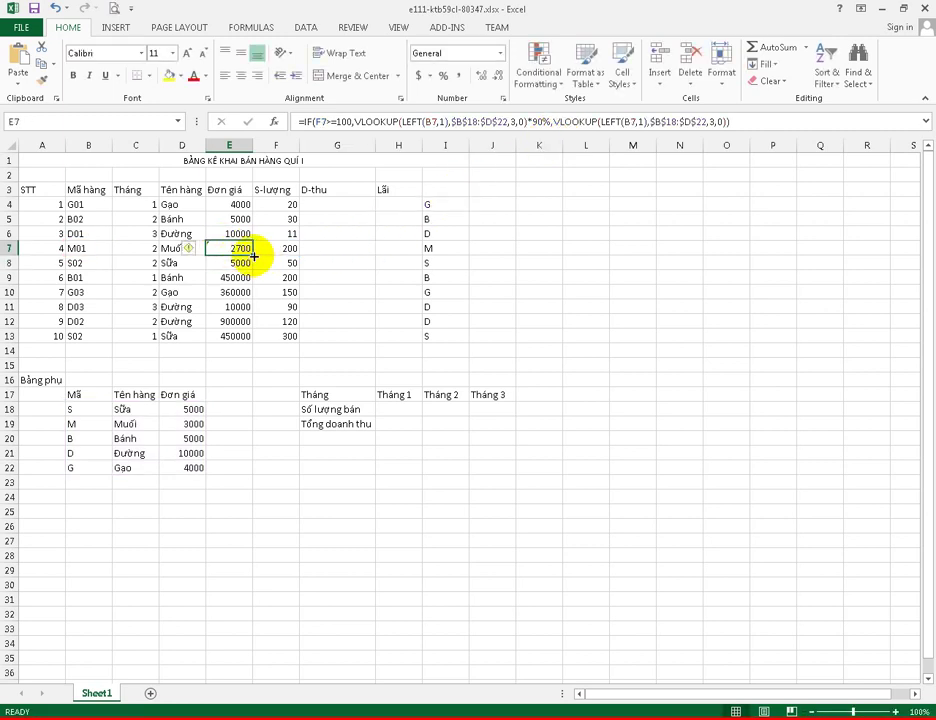
drag(254, 256, 247, 202)
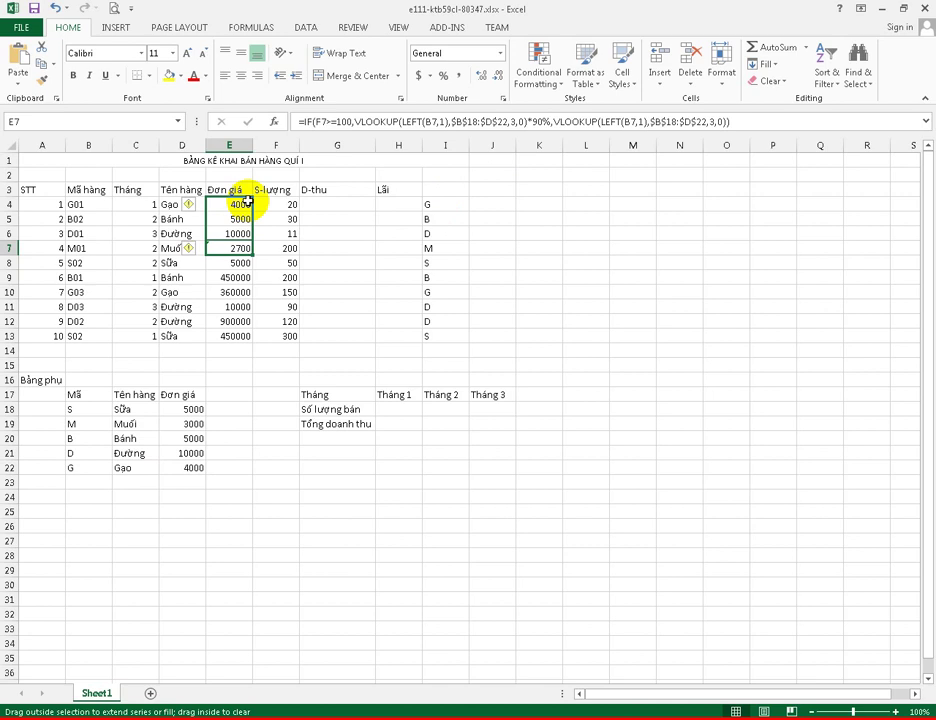
mouse_move(247, 202)
mouse_down()
mouse_move(255, 262)
mouse_move(246, 348)
mouse_up()
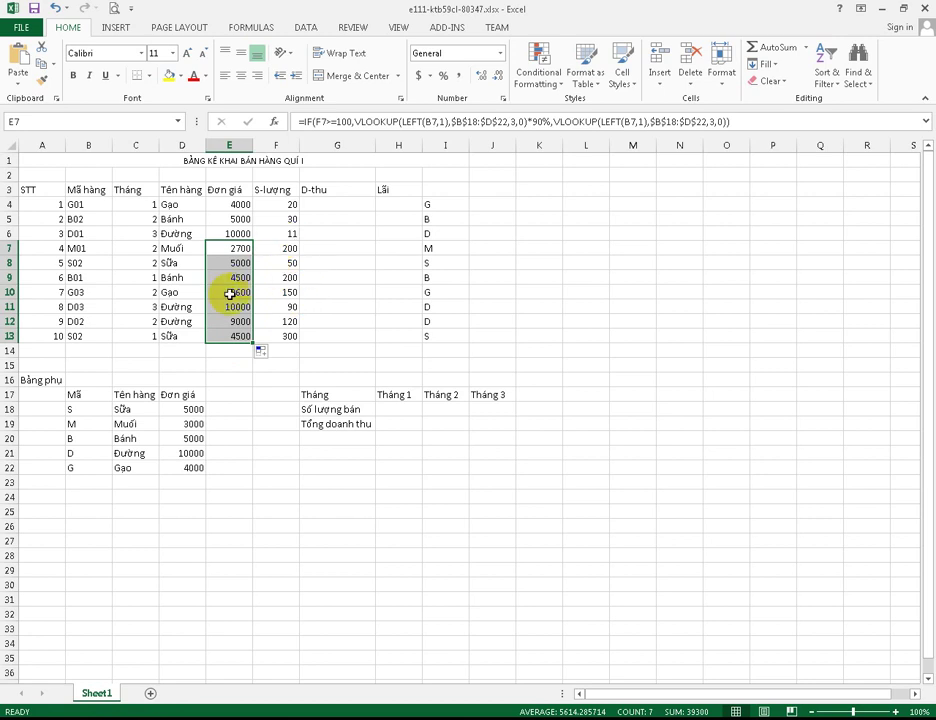
click(322, 206)
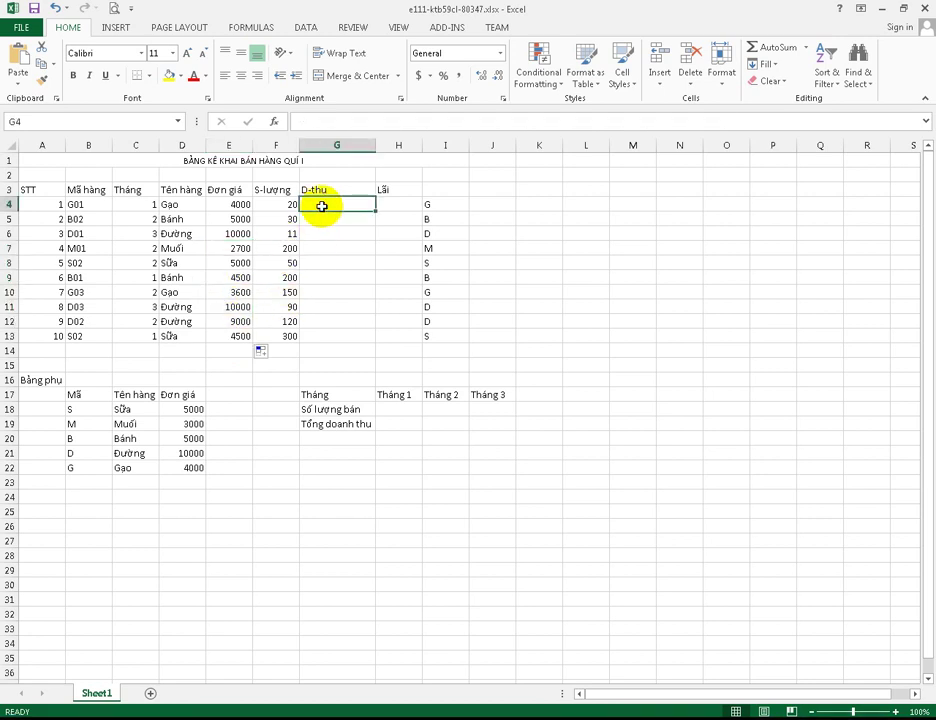
Enter the revenue formula =F4*E4 in G4.
text(=)
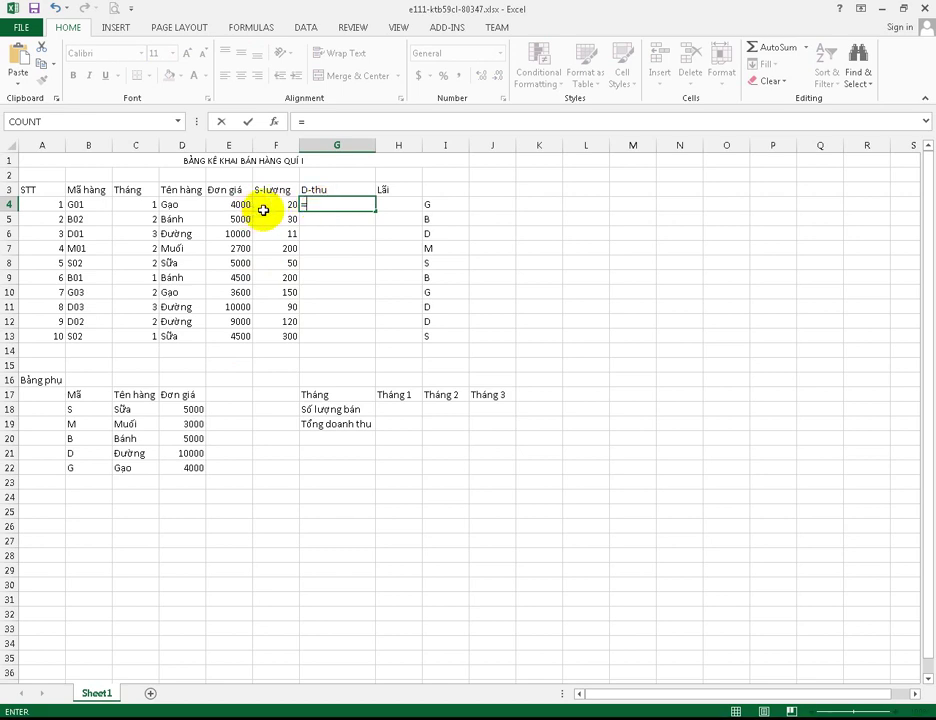
click(264, 207)
text(*)
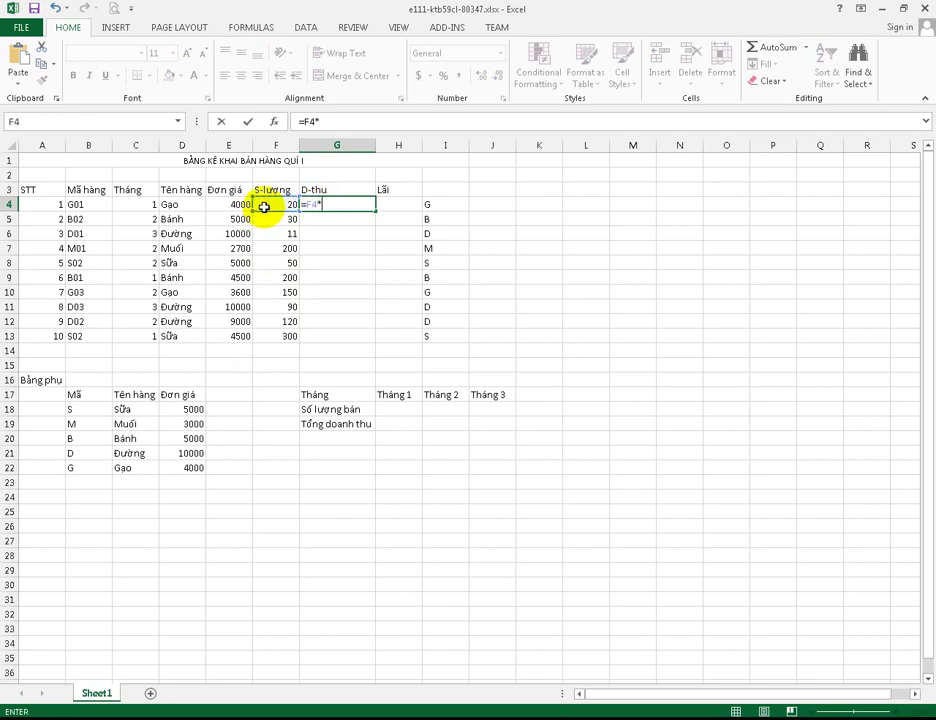
click(240, 204)
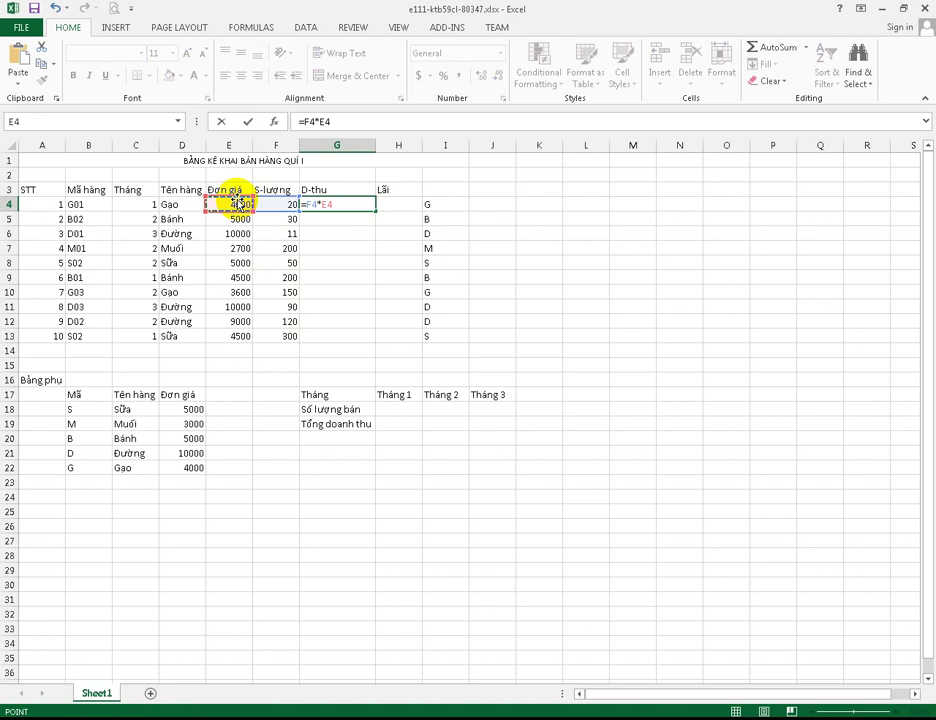
key(Return)
Fill the revenue formula down G4:G13, giving 80000 to 1350000.
click(330, 205)
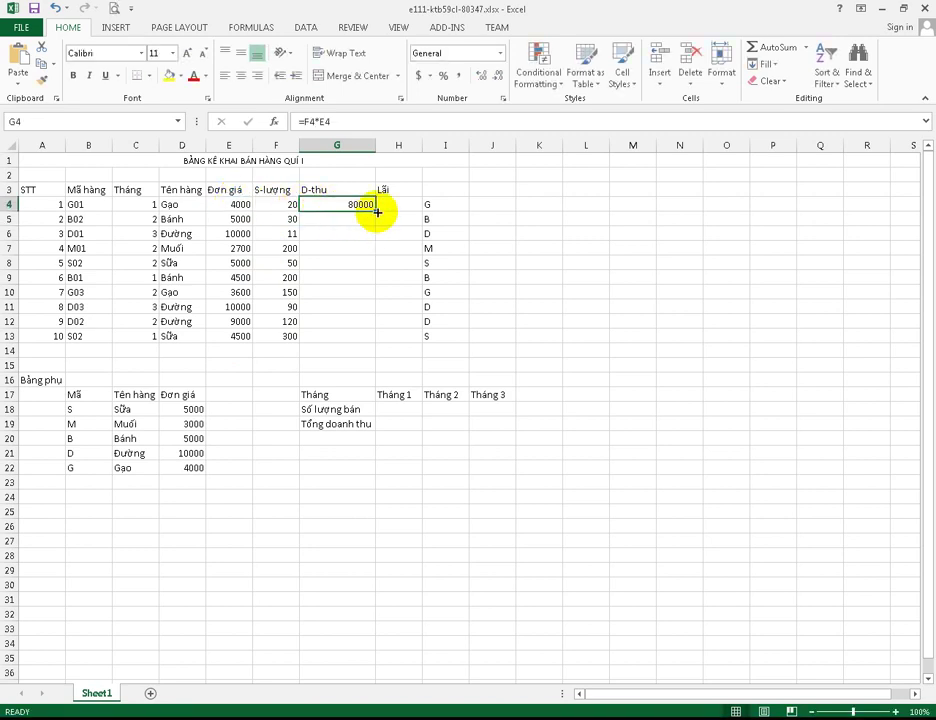
drag(378, 212, 370, 309)
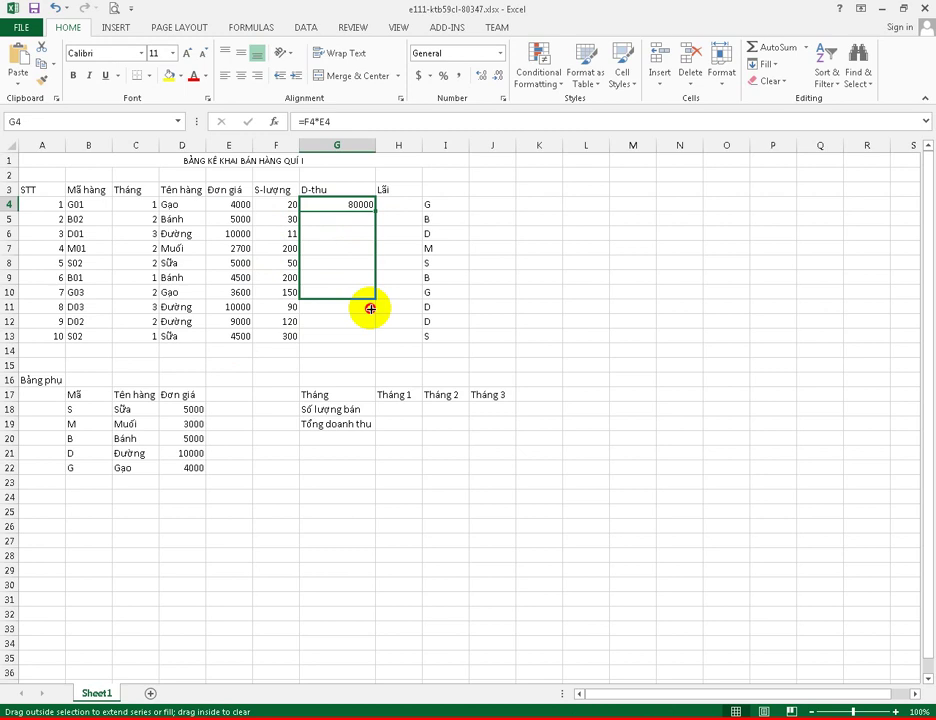
mouse_move(370, 309)
mouse_down()
mouse_move(340, 391)
mouse_move(373, 346)
mouse_up()
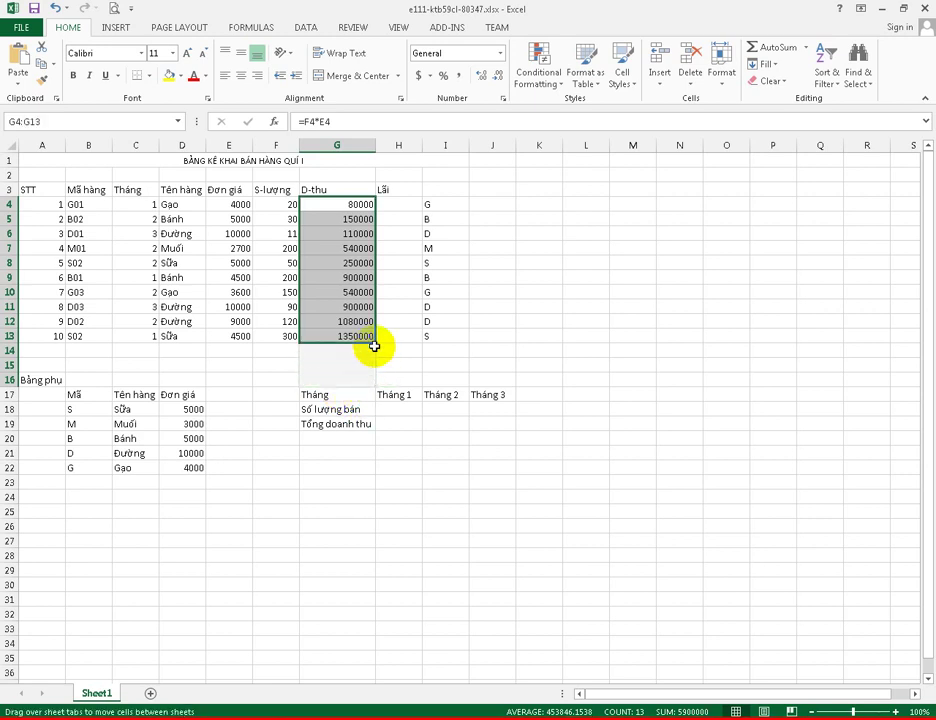
click(409, 204)
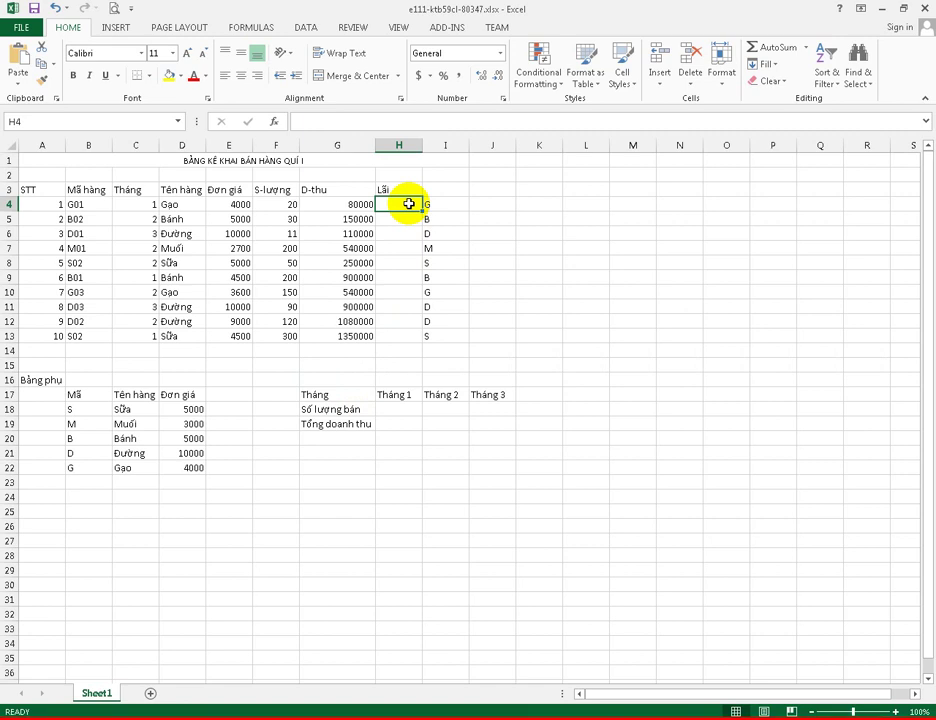
text(=)
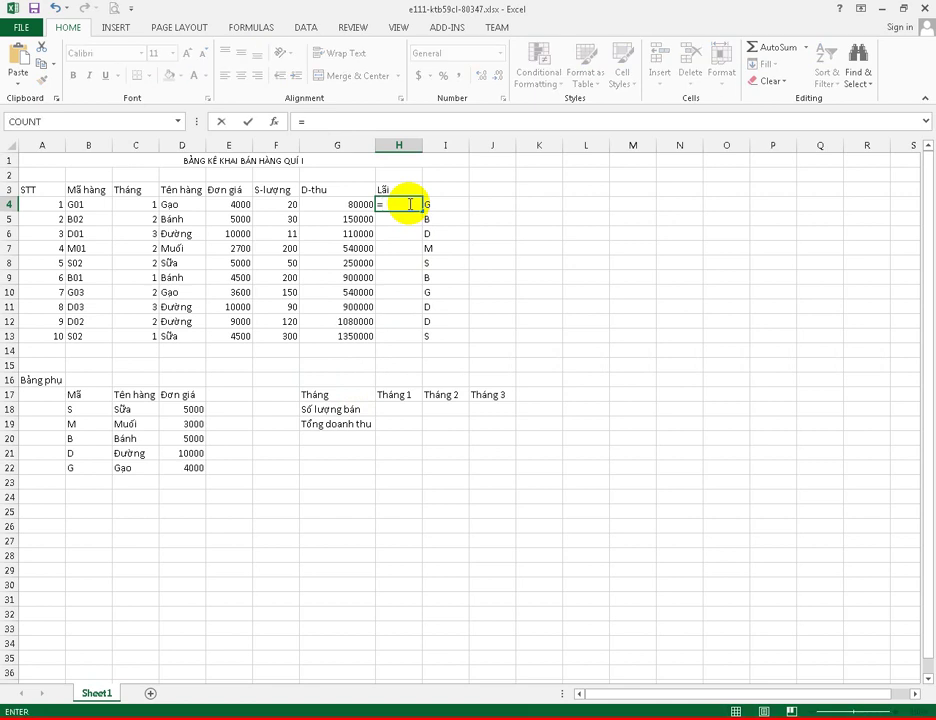
Enter =G4*0.1 in H4 and fill it down to H13 for 10% profit.
click(354, 203)
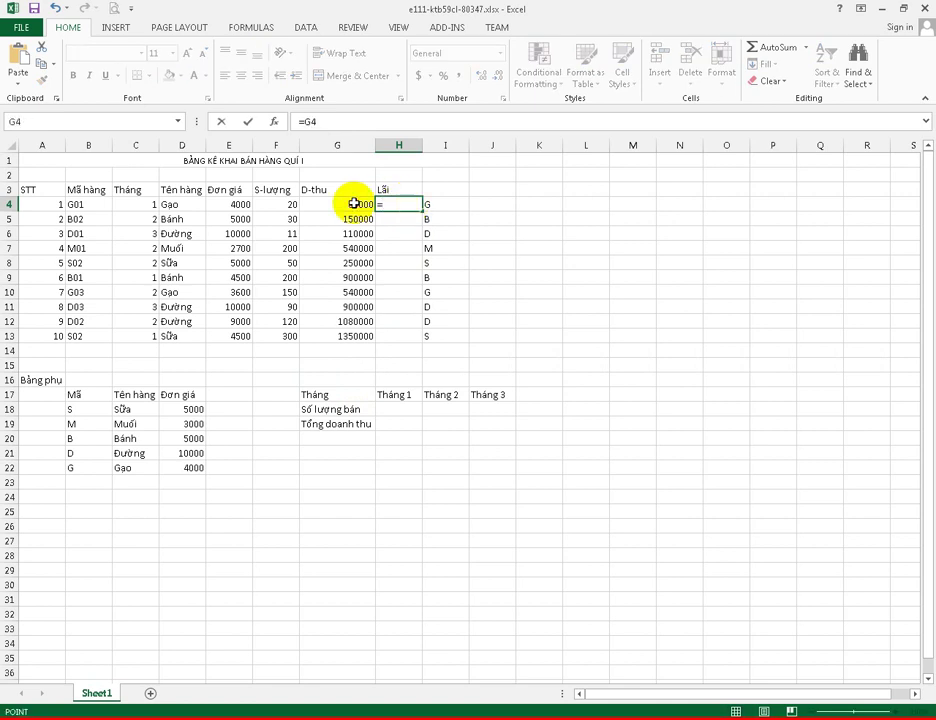
text(*)
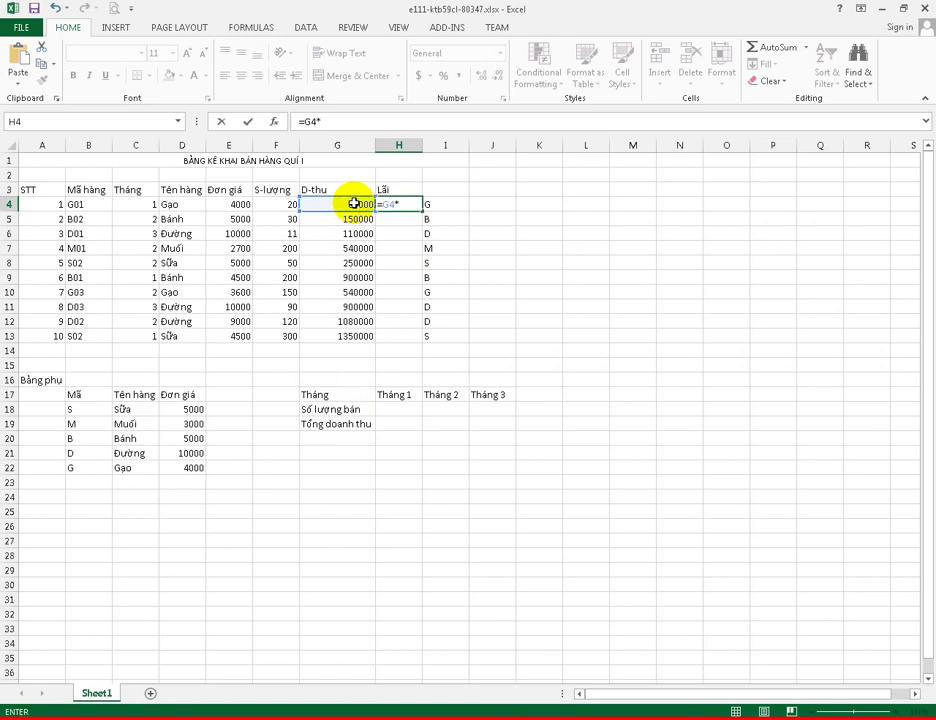
text(0.1)
key(ctrl+Return)
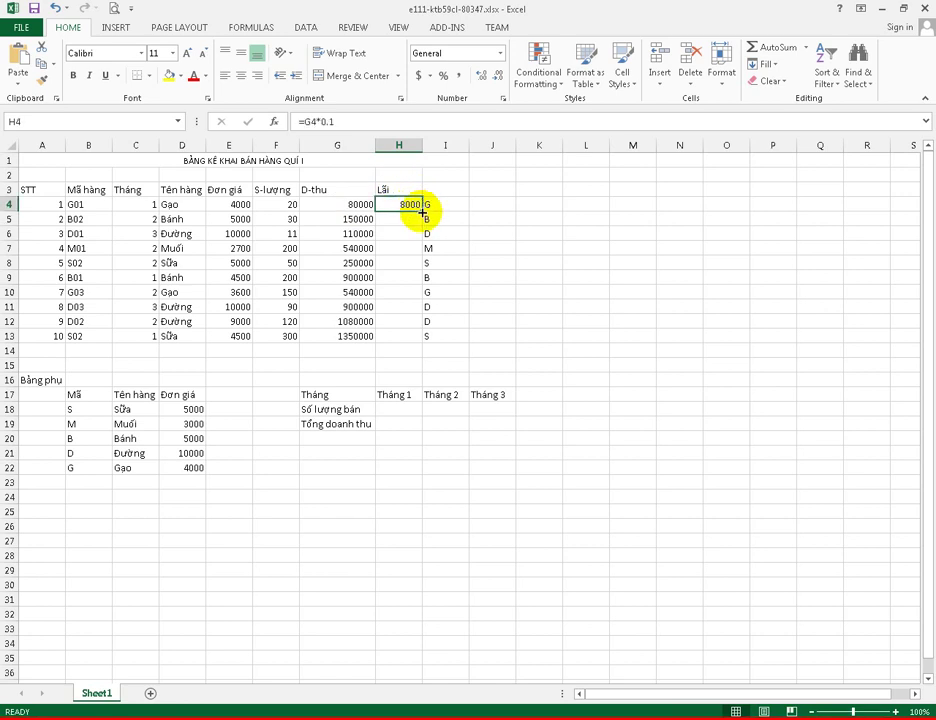
drag(424, 206, 415, 333)
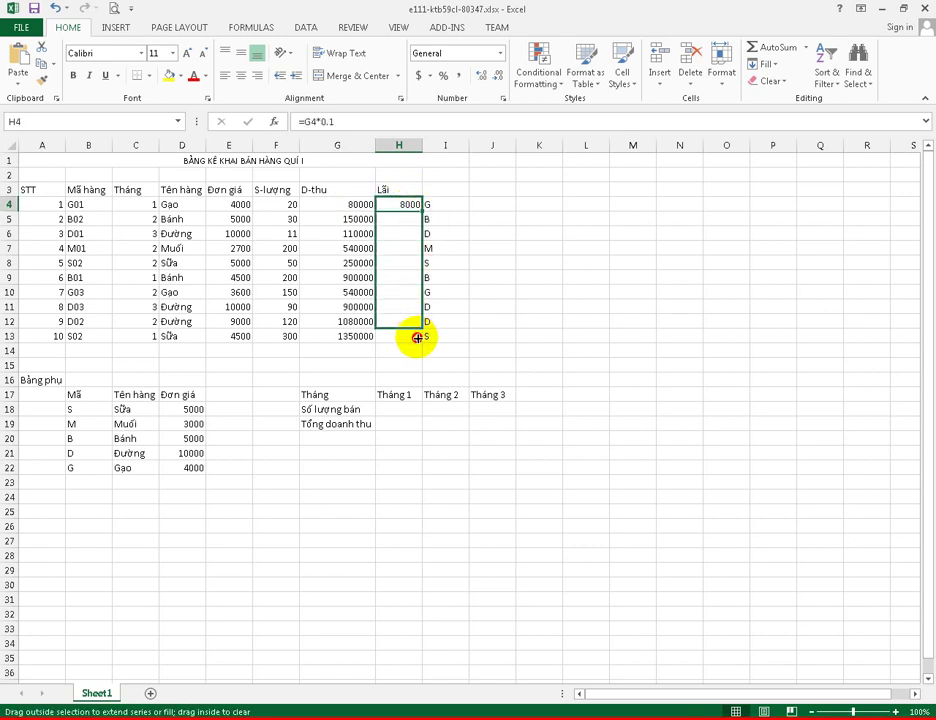
drag(415, 333, 417, 340)
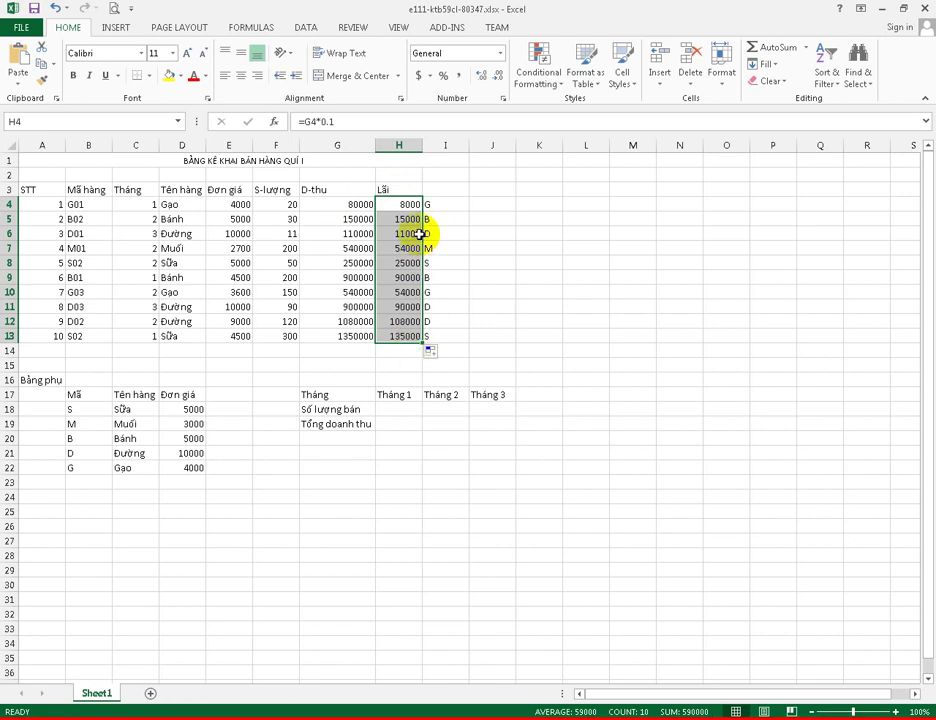
drag(433, 204, 457, 333)
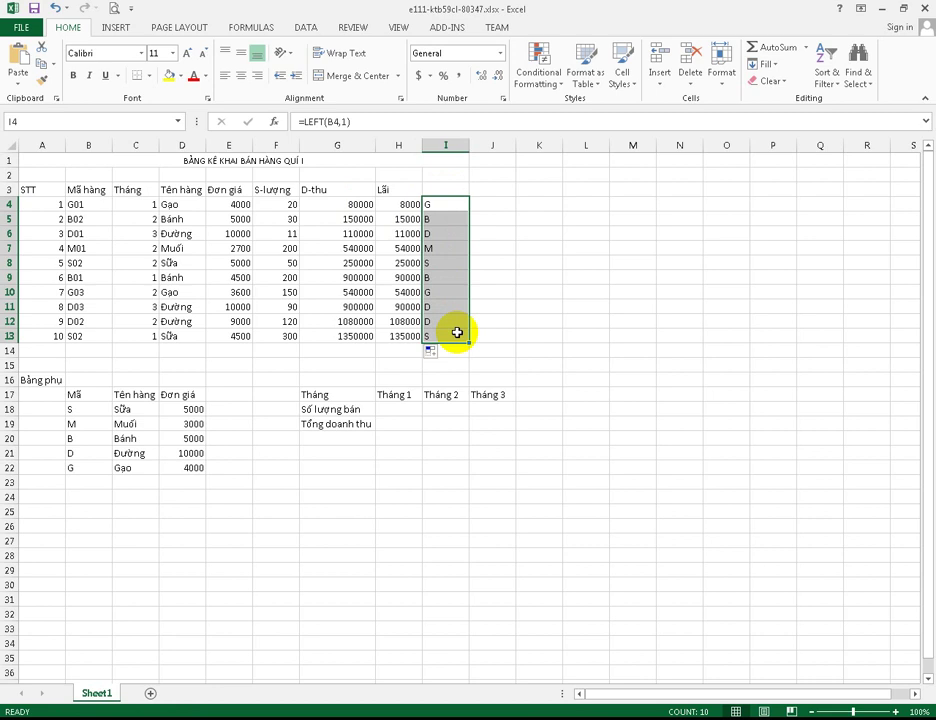
Clear the code initials from I4:I13 and delete a =RIGHT(B7,2) test formula from M7.
key(Delete)
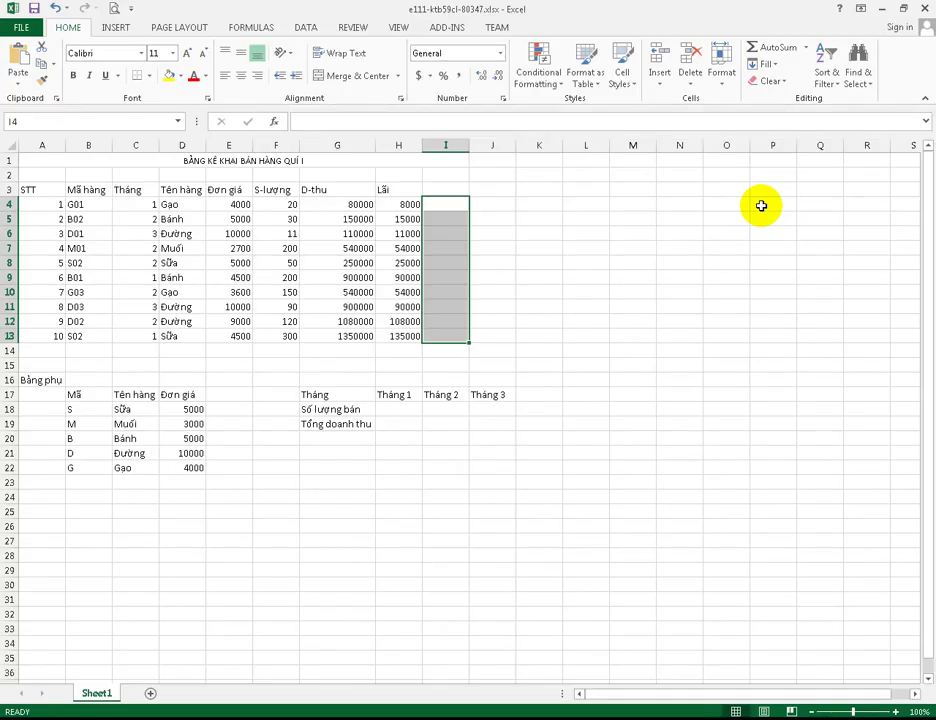
click(637, 252)
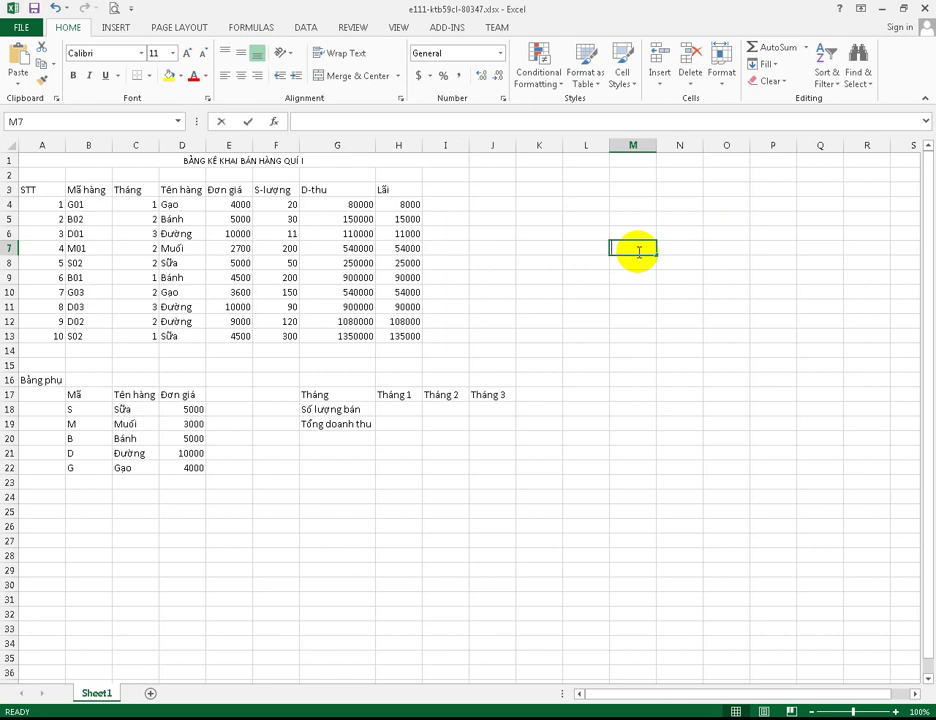
text(=right()
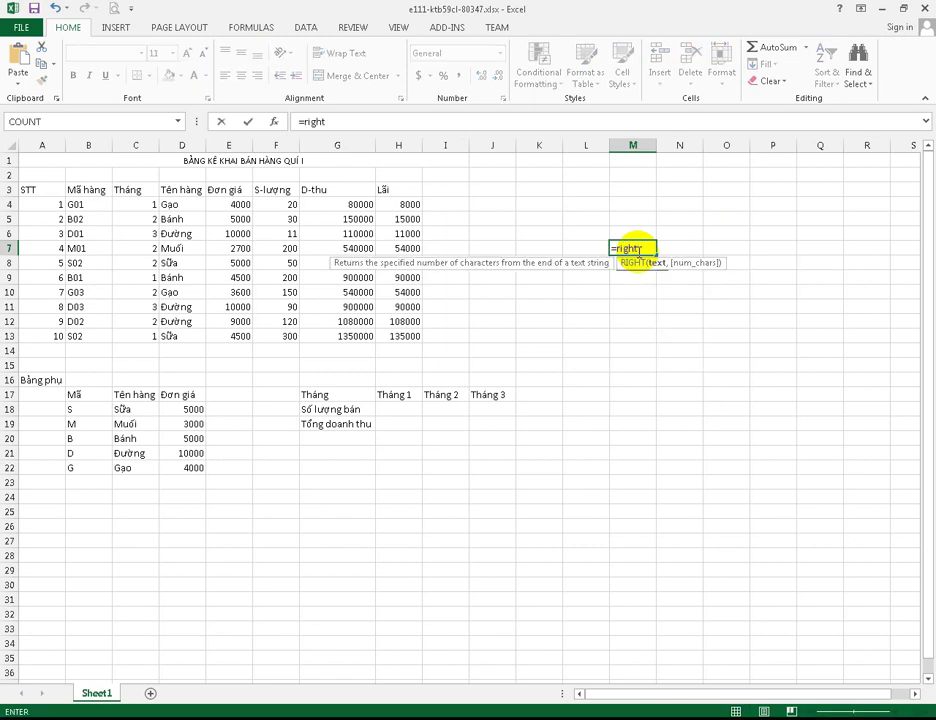
text(()
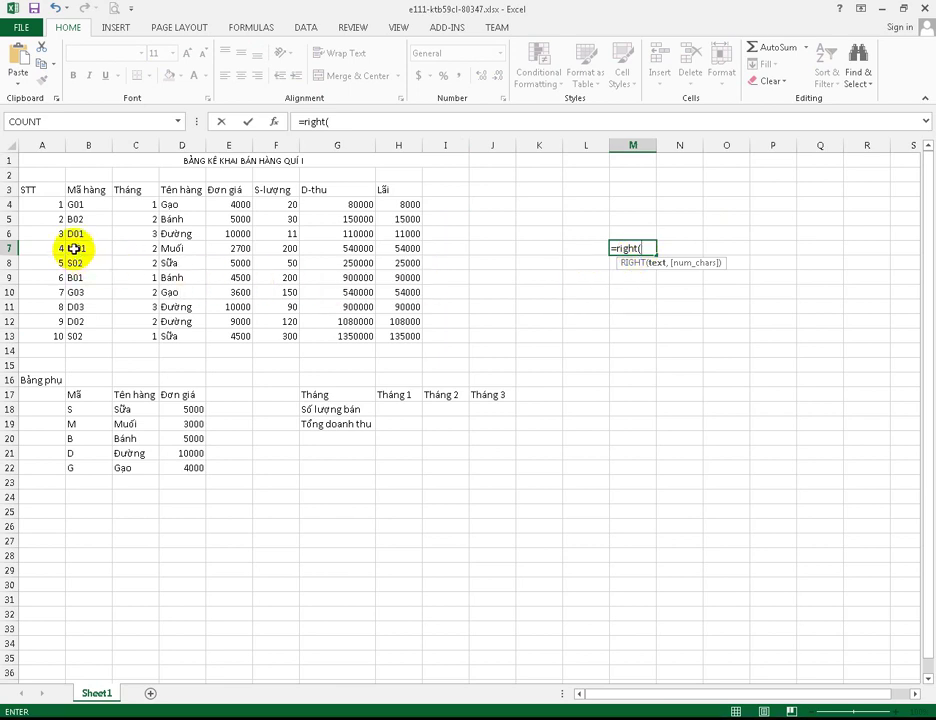
click(74, 248)
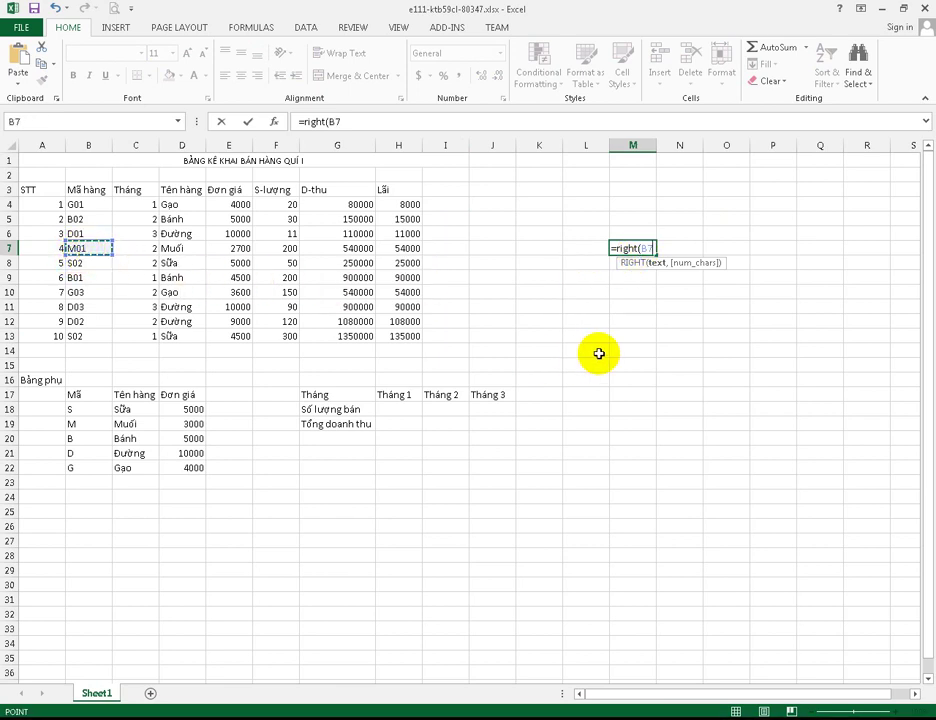
text(,2)
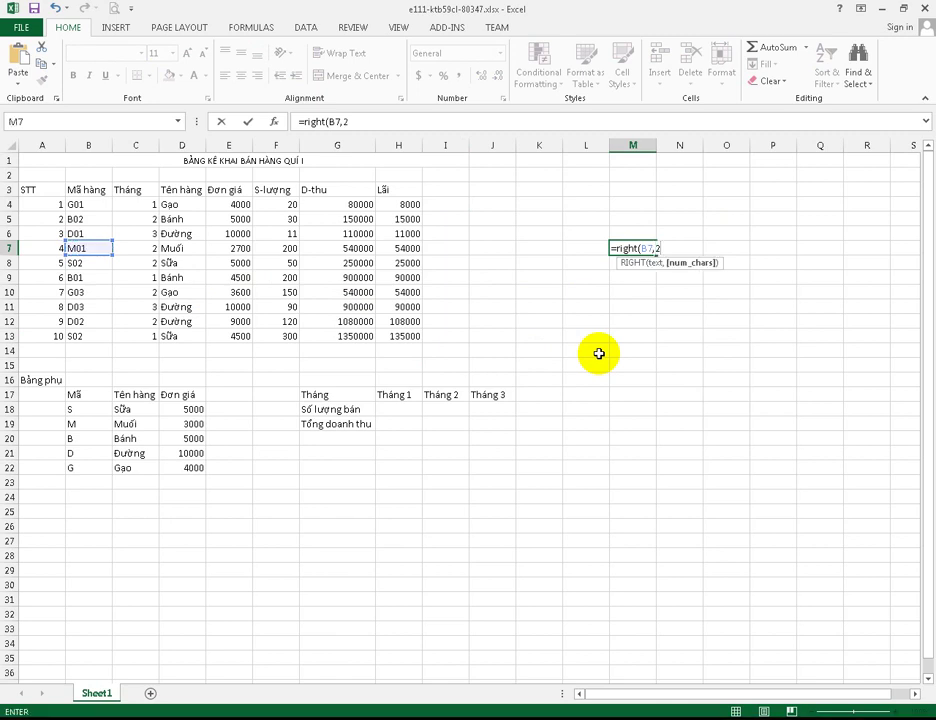
text())
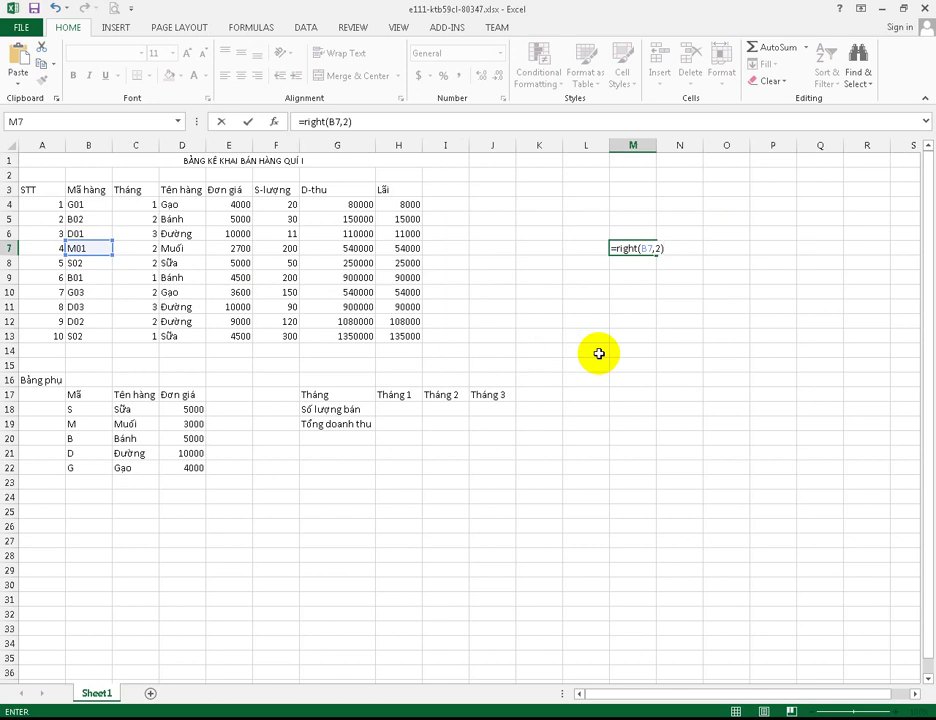
key(Return)
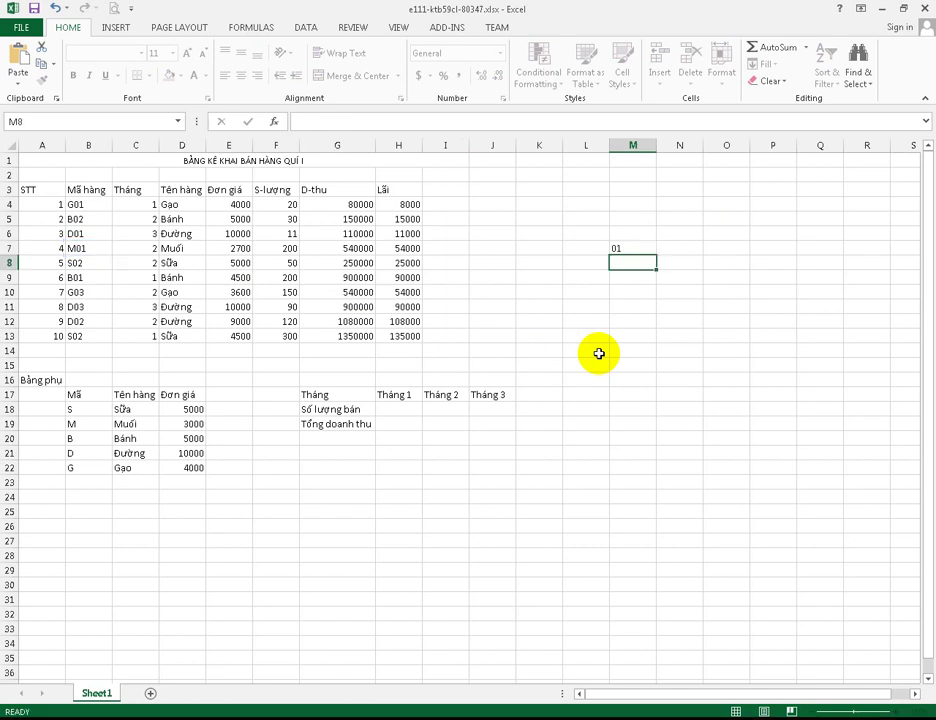
click(637, 249)
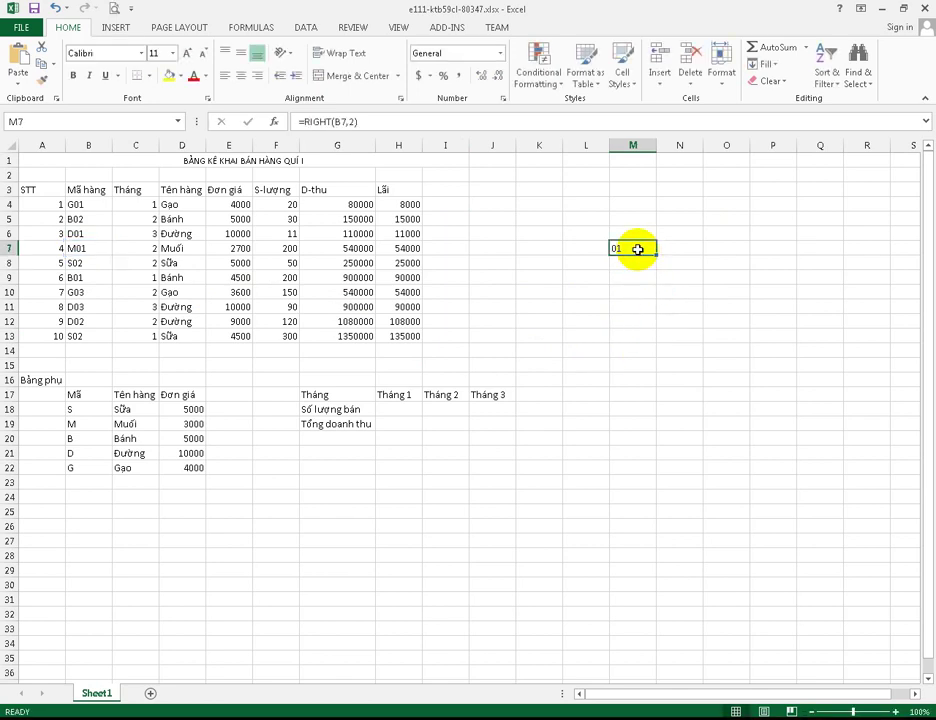
key(Delete)
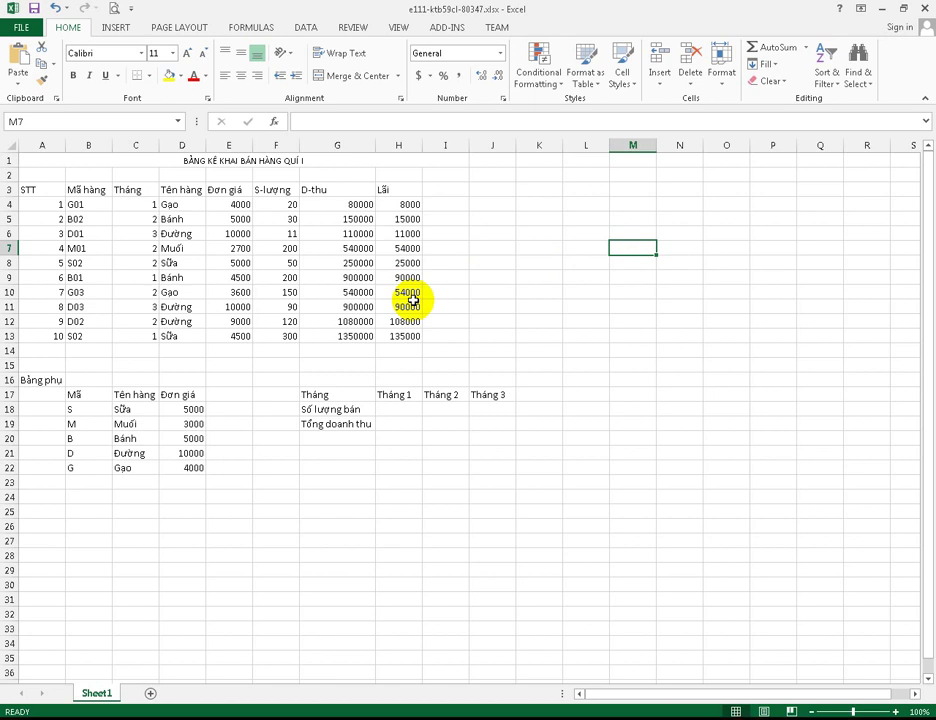
Begin =SUMIF( in H18 using the Tháng range C4:C13 as criteria range.
click(409, 410)
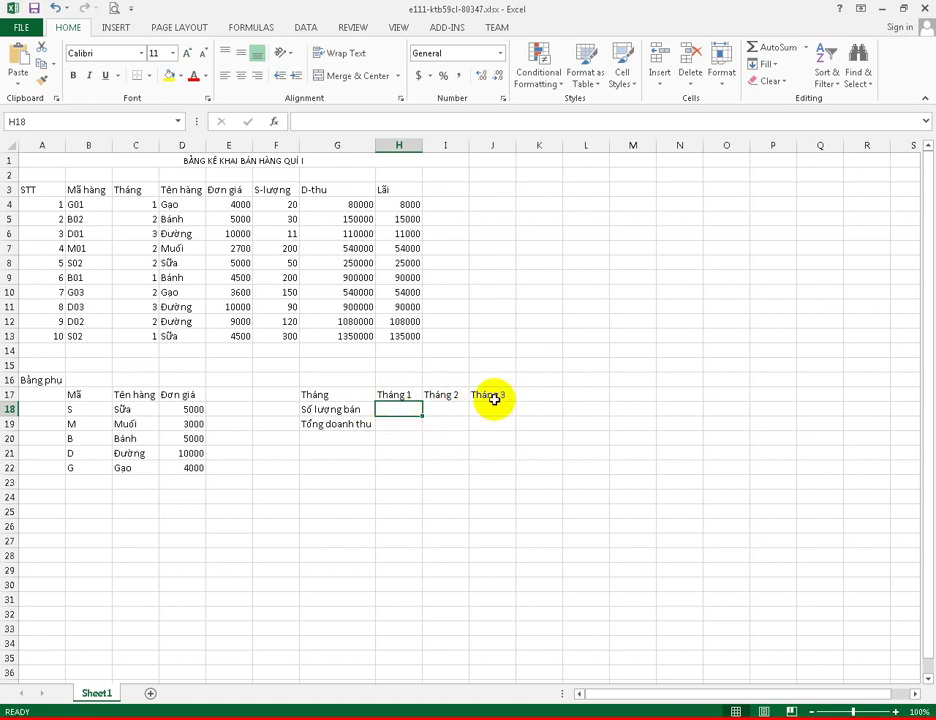
text(=)
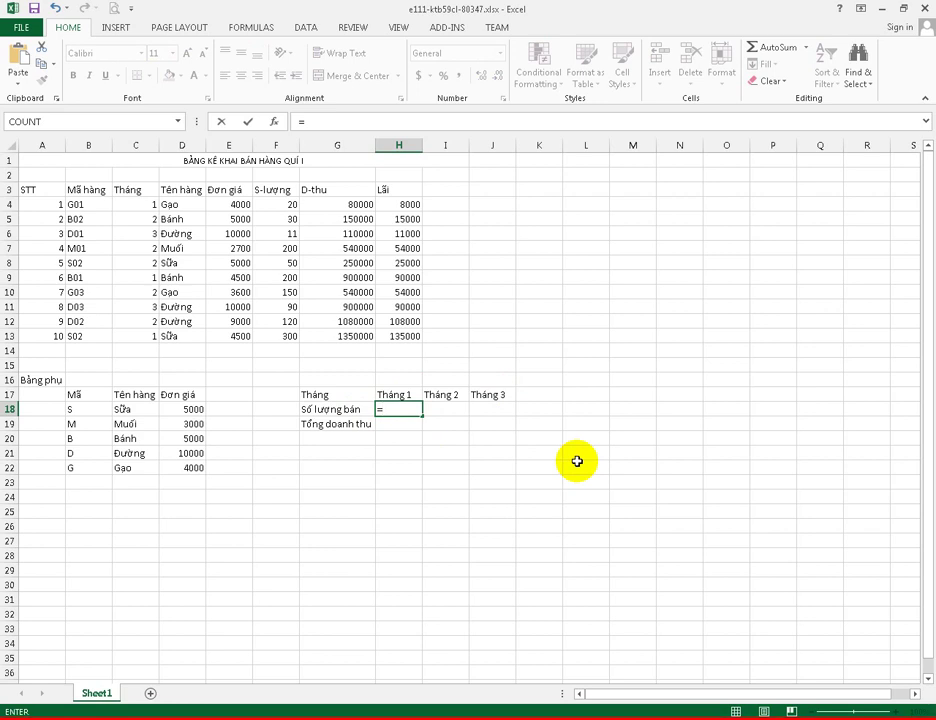
text(sum)
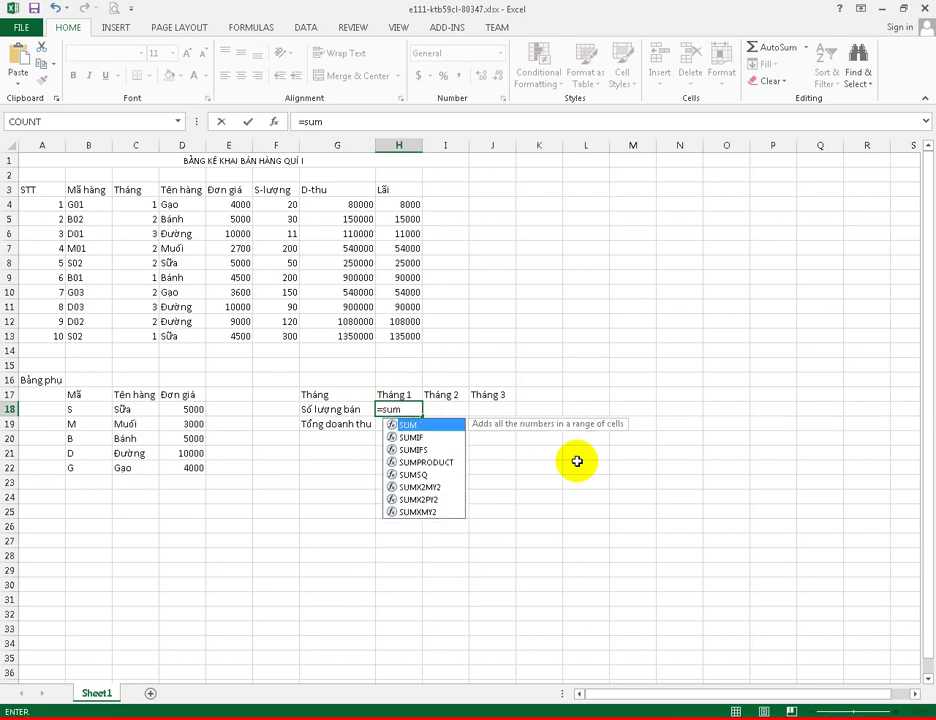
text(if()
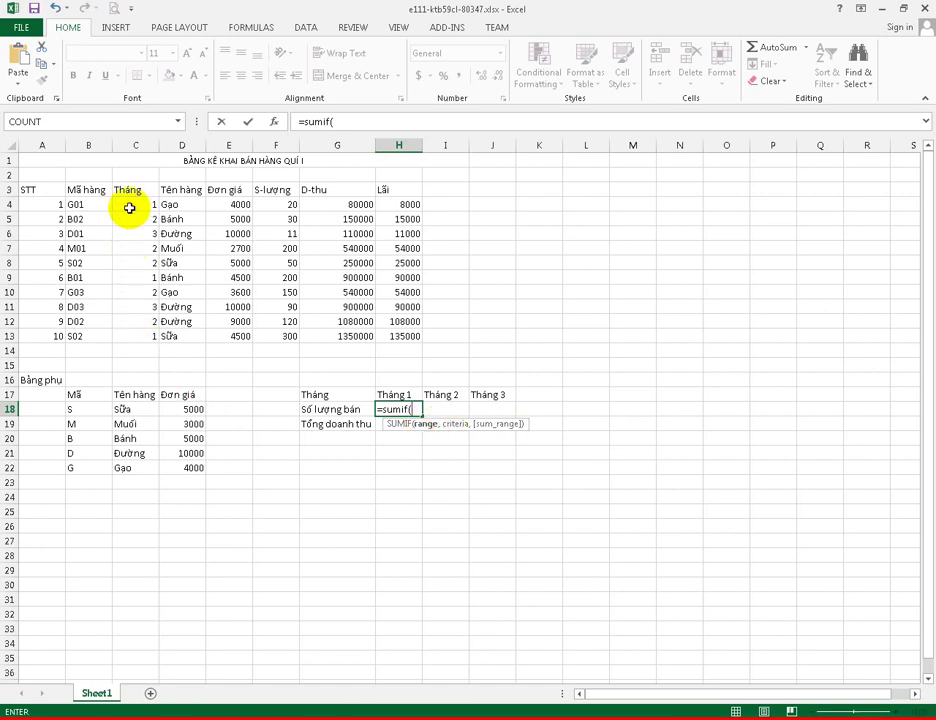
drag(129, 206, 153, 331)
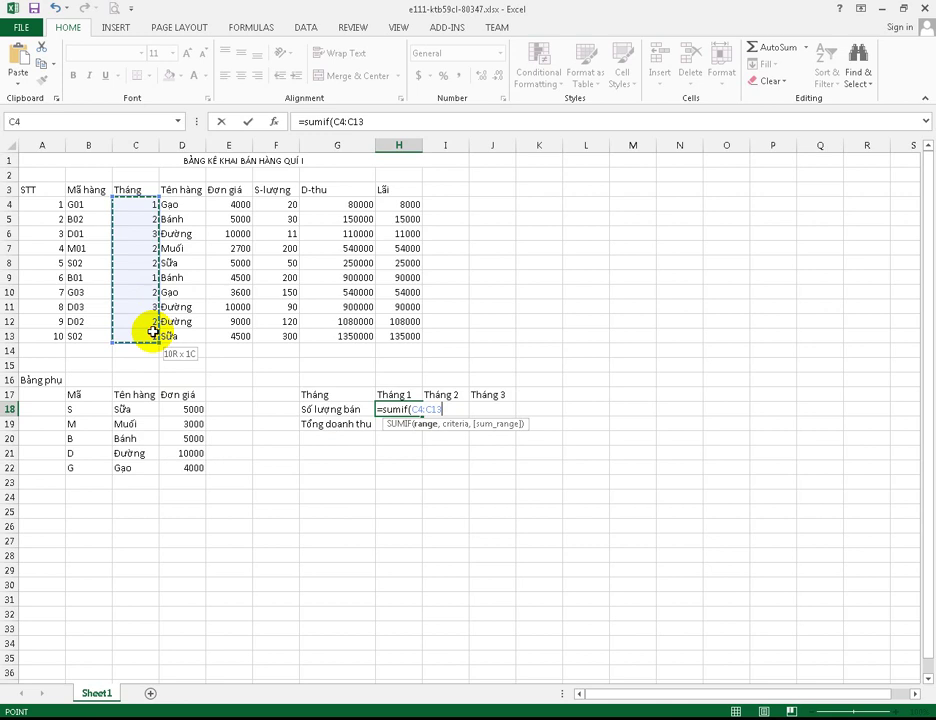
Complete H18 as =SUMIF($C$4:$C$13,1,$F$4:$F$13), totalling 520, and review it.
key(F4)
text($C$13,)
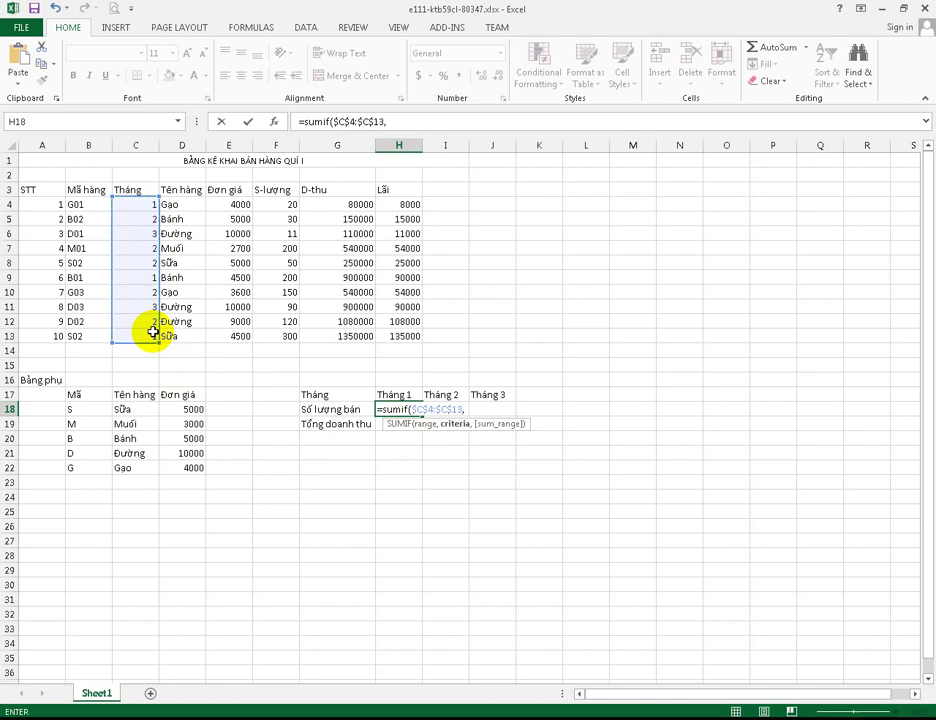
text(1)
text(,)
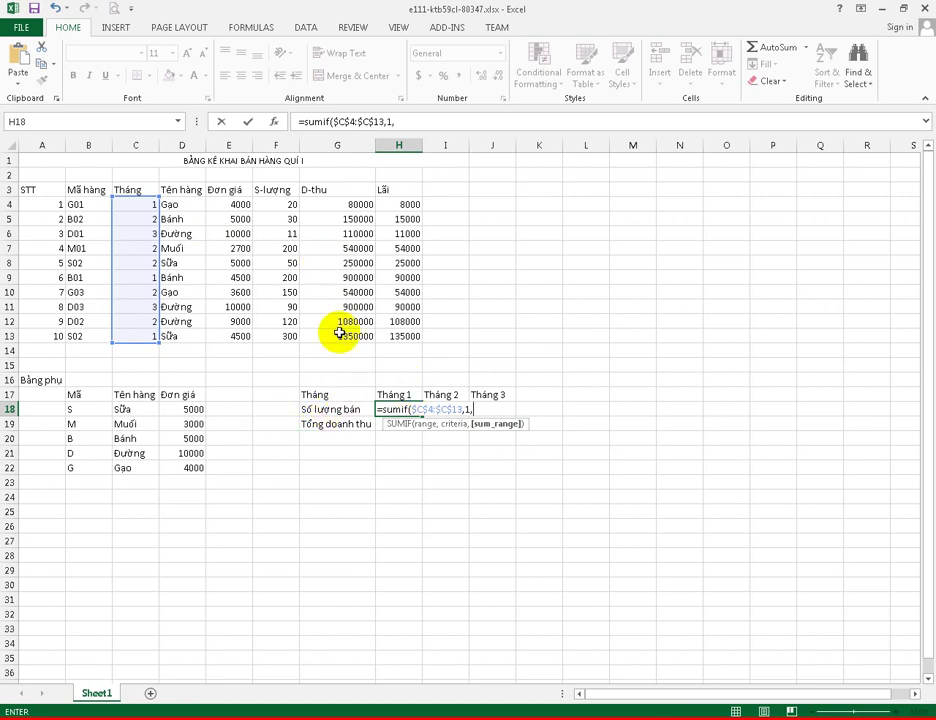
drag(278, 207, 282, 334)
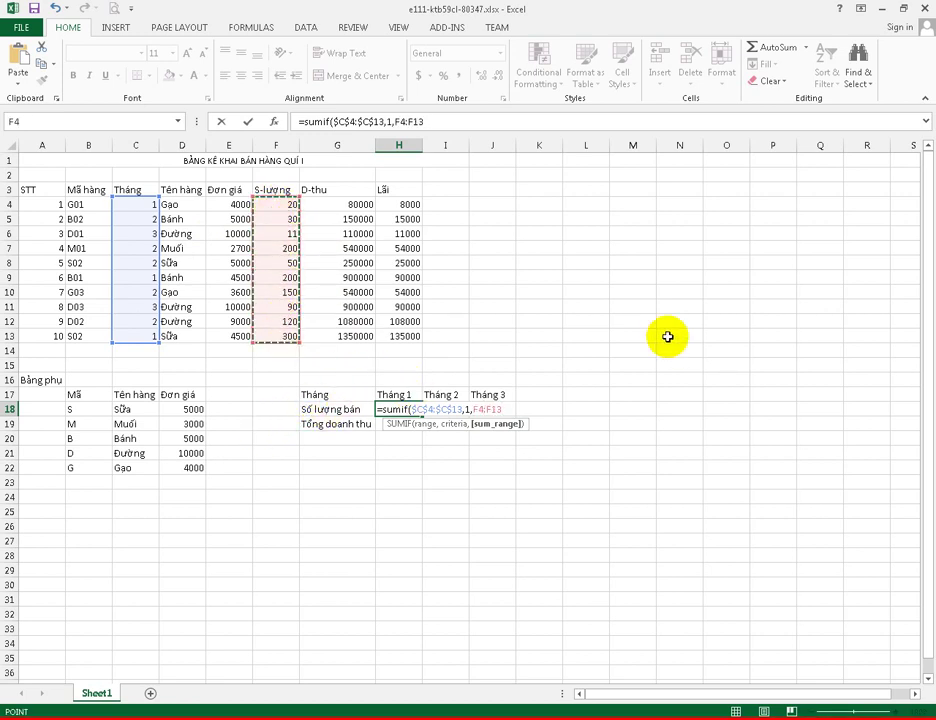
key(F4)
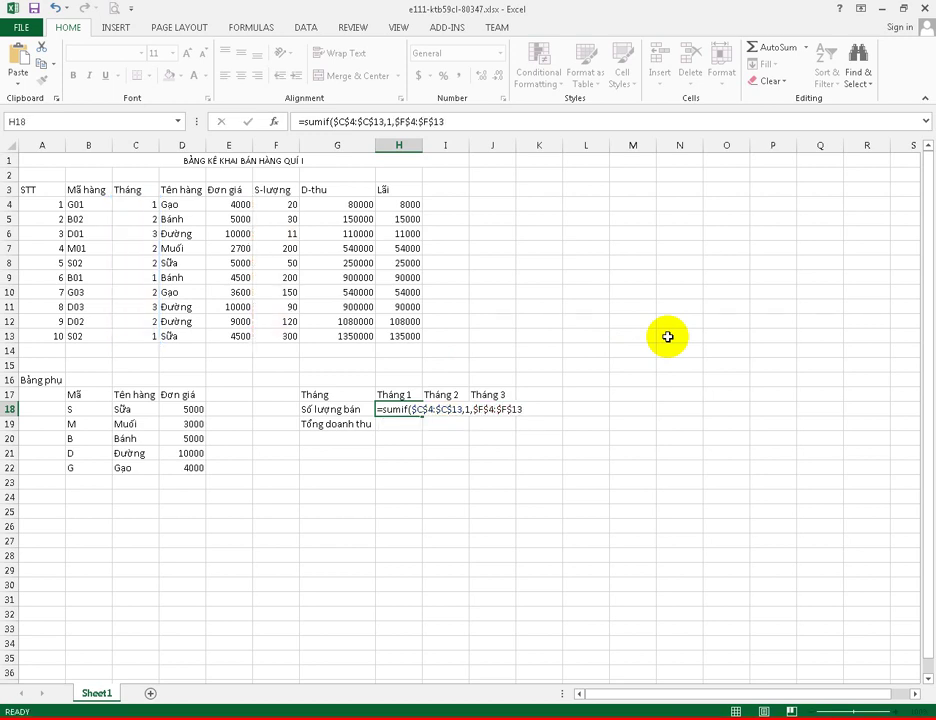
key(Return)
click(408, 409)
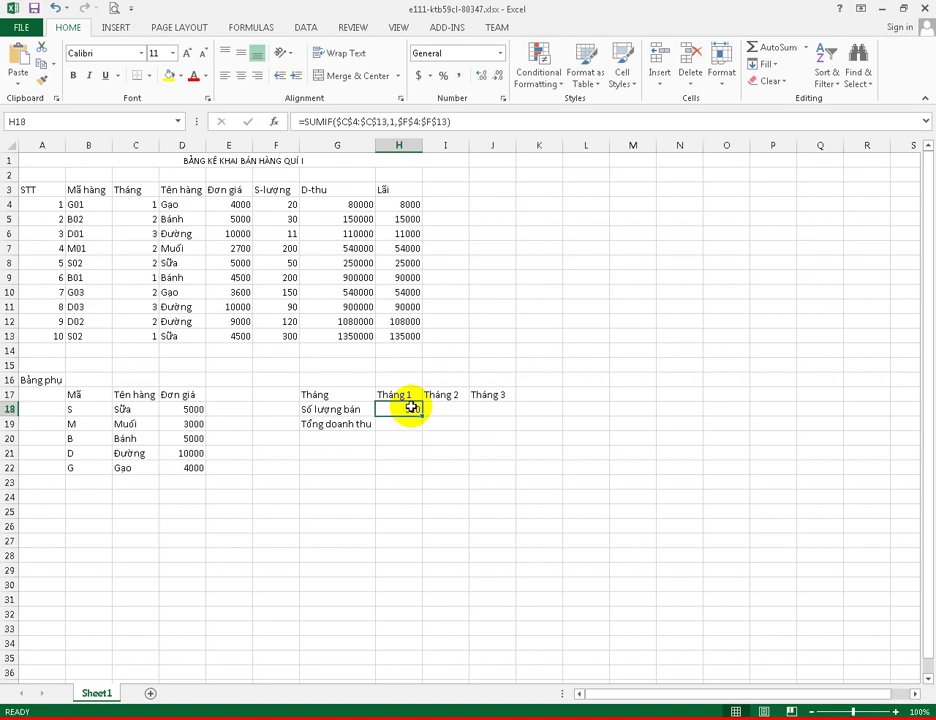
click(363, 122)
double_click(400, 410)
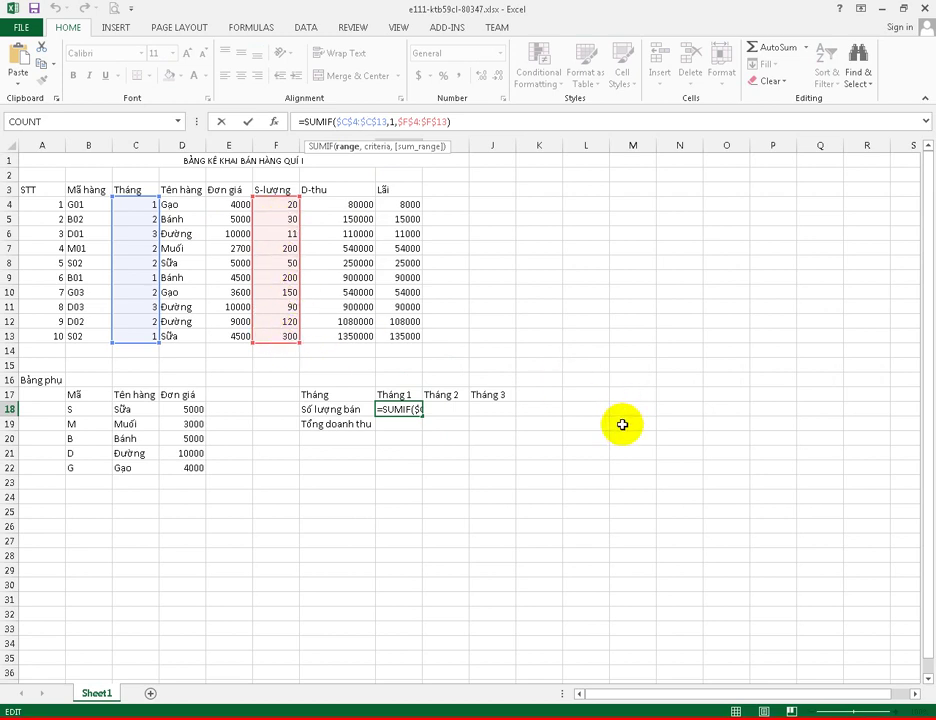
Copy H18's SUMIF across to J18 and change I18's month criterion to 2, giving 550.
key(Return)
click(400, 411)
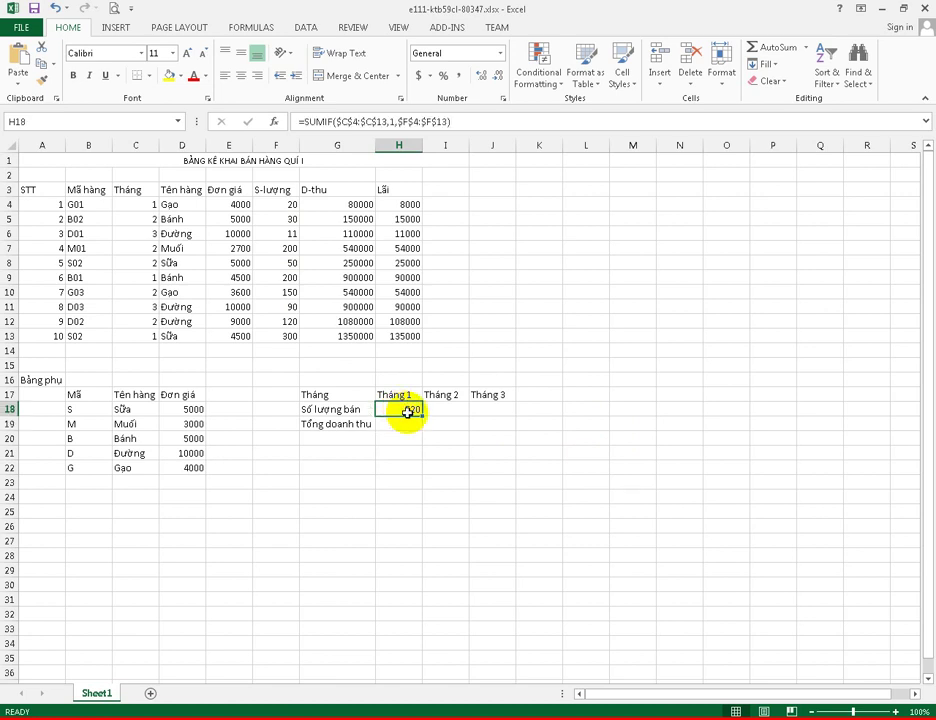
drag(423, 418, 490, 409)
click(468, 411)
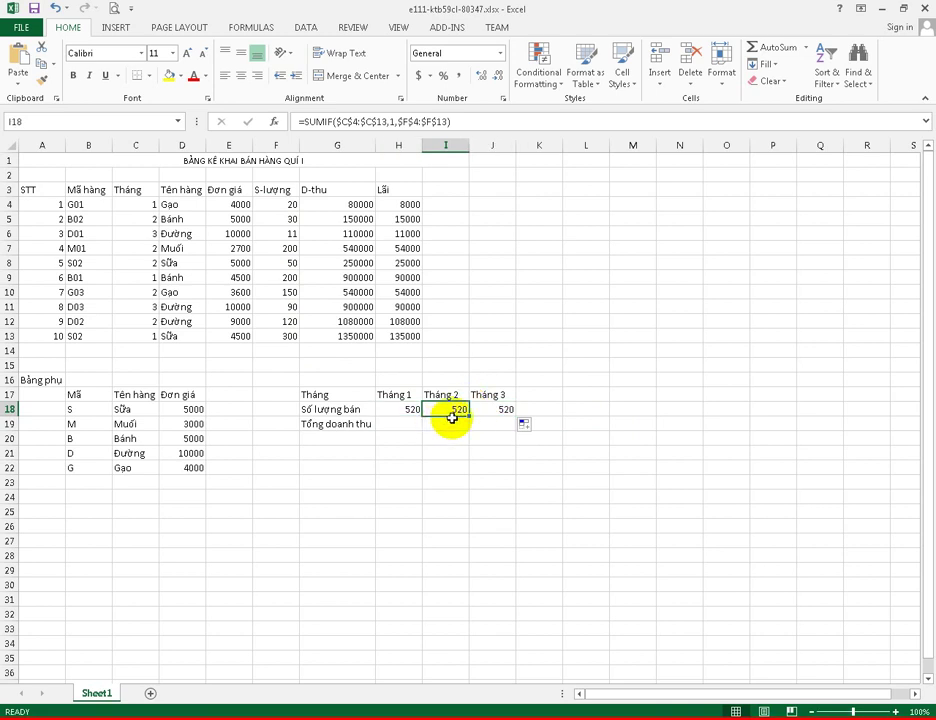
double_click(392, 121)
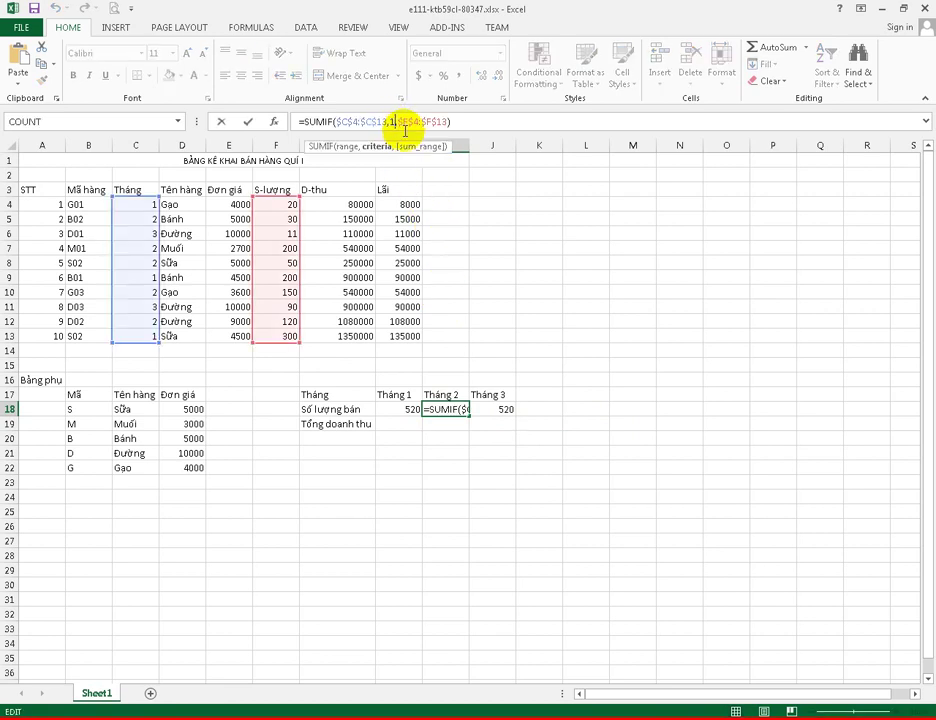
text(2)
key(Return)
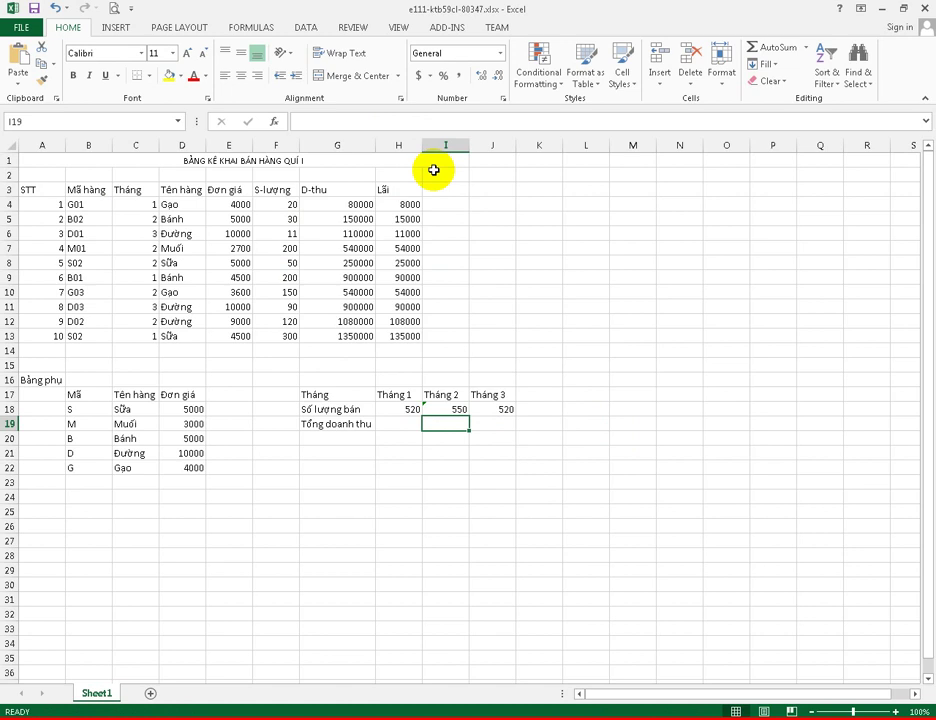
Change J18's month criterion to 3, giving 101.
click(505, 409)
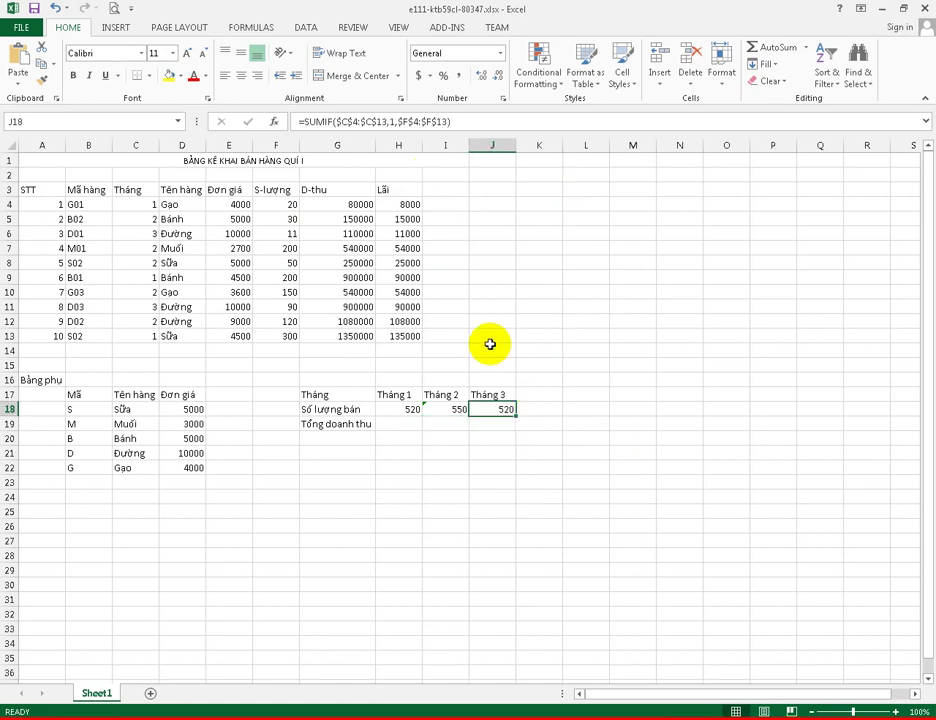
click(425, 124)
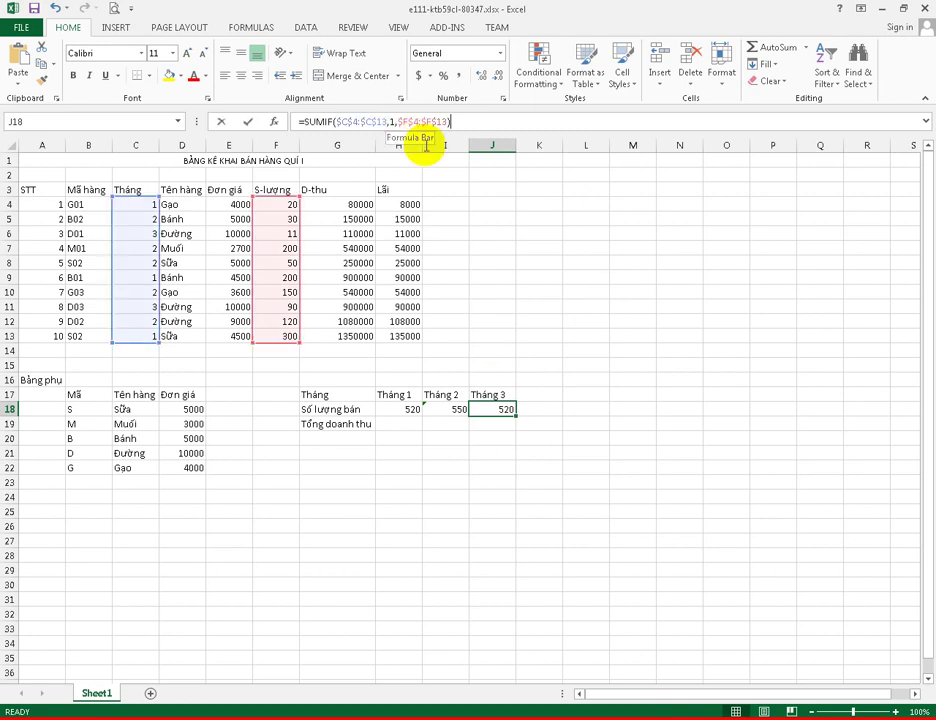
click(425, 143)
key(BackSpace)
text(3)
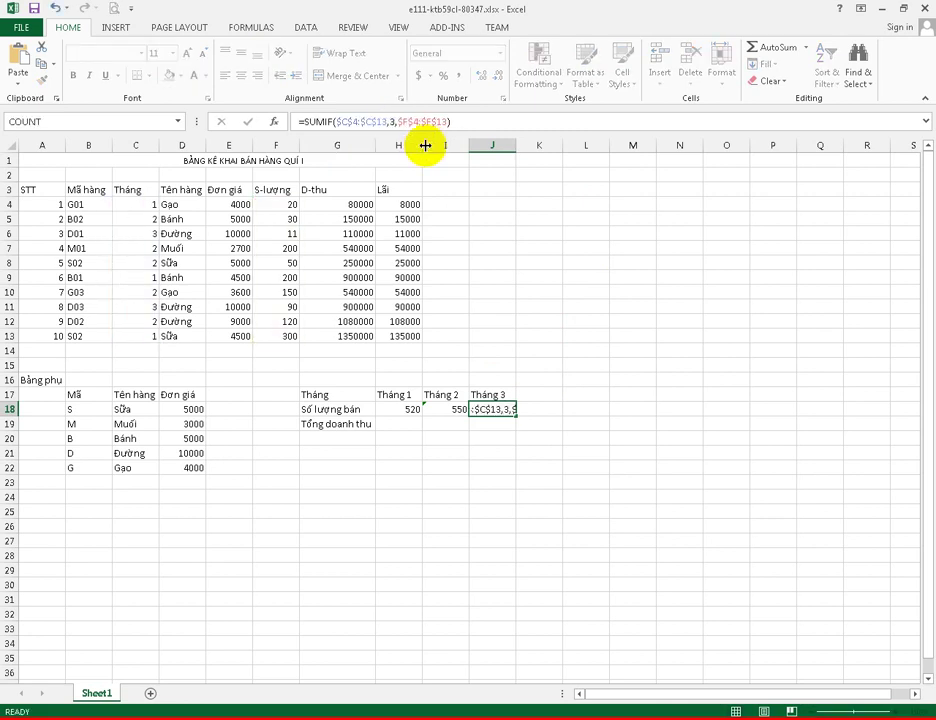
key(Return)
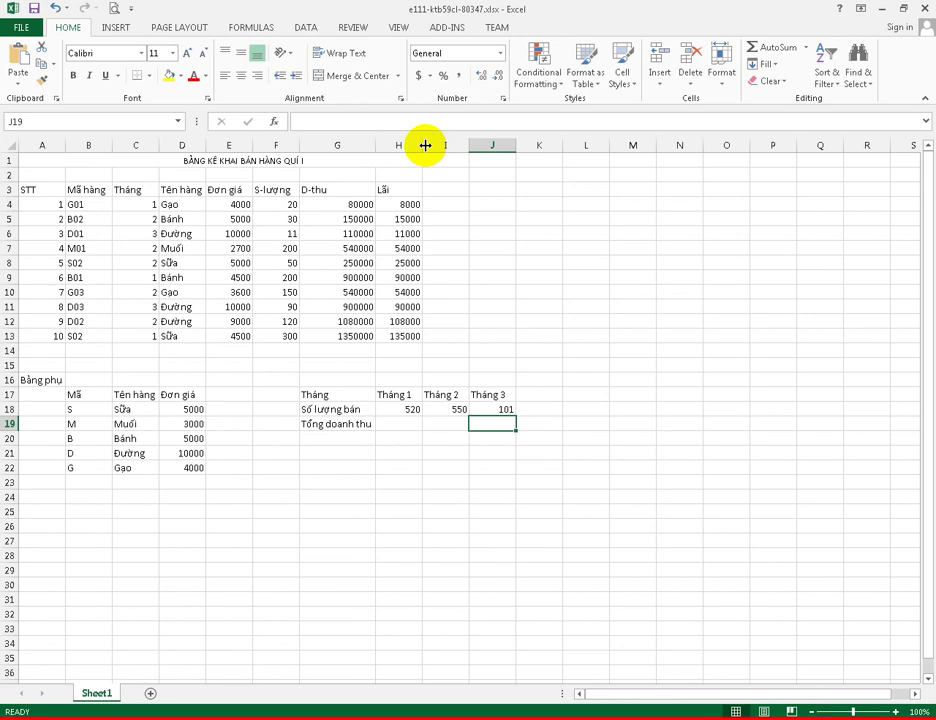
click(501, 410)
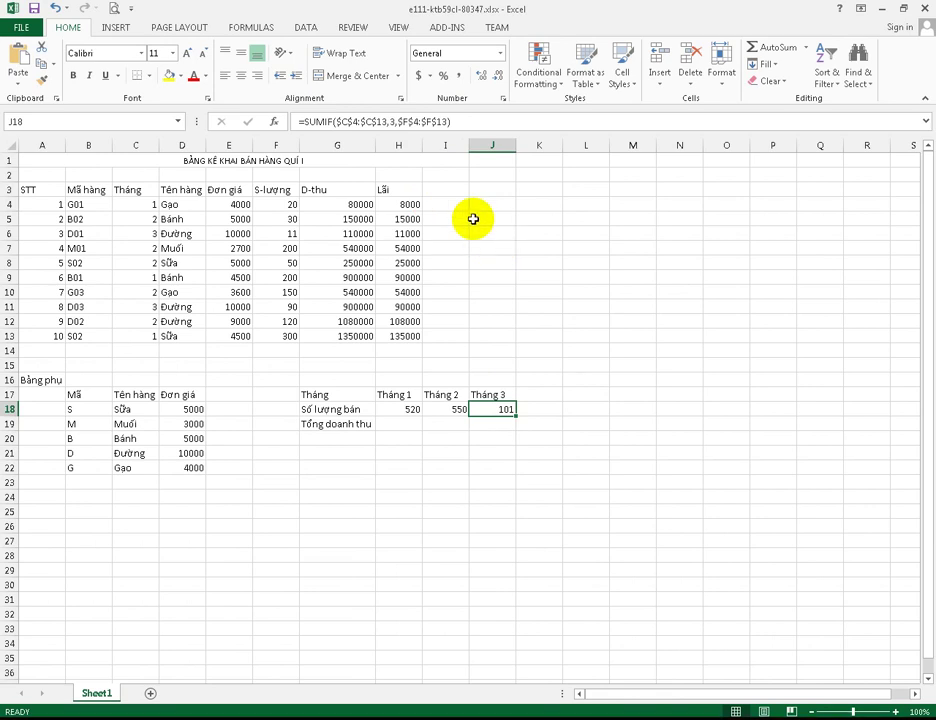
click(433, 121)
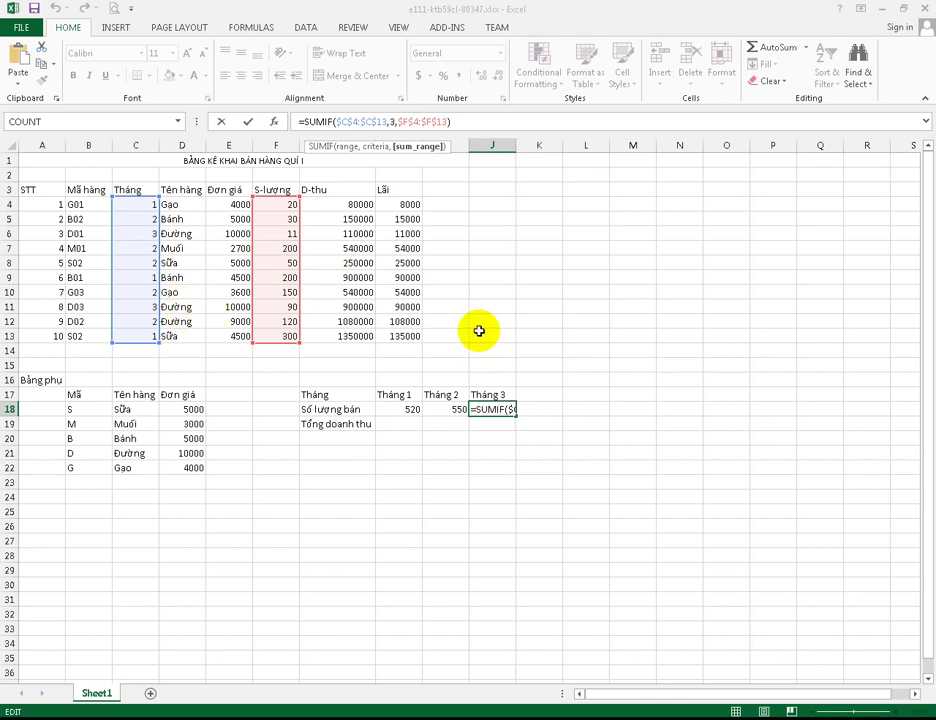
key(Return)
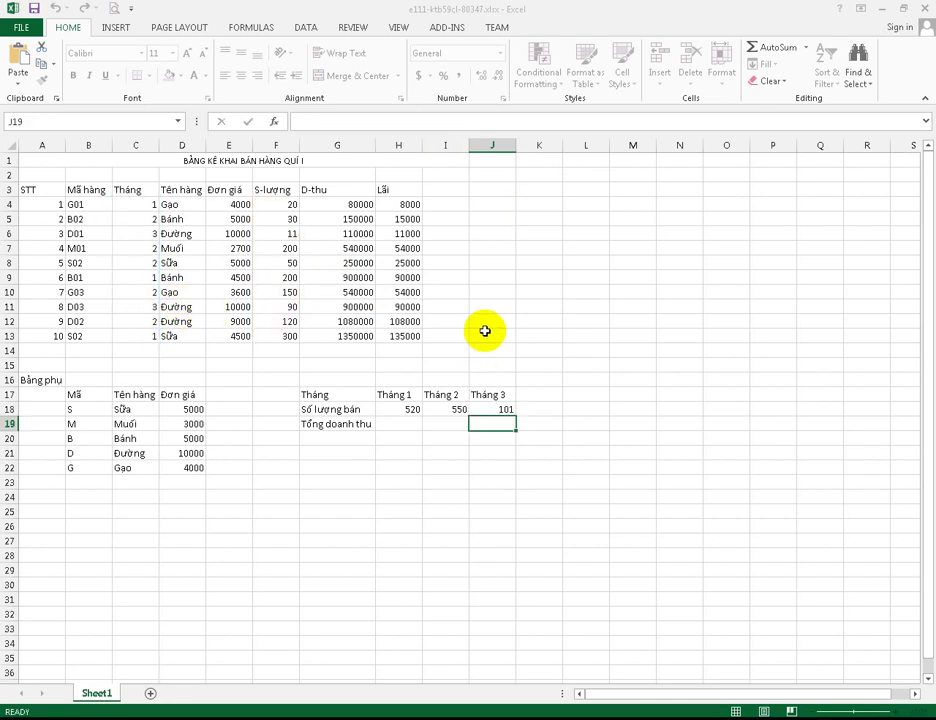
Copy H18's formula into H19 and change its sum range to $G$4:$G$13, giving 2330000.
click(395, 425)
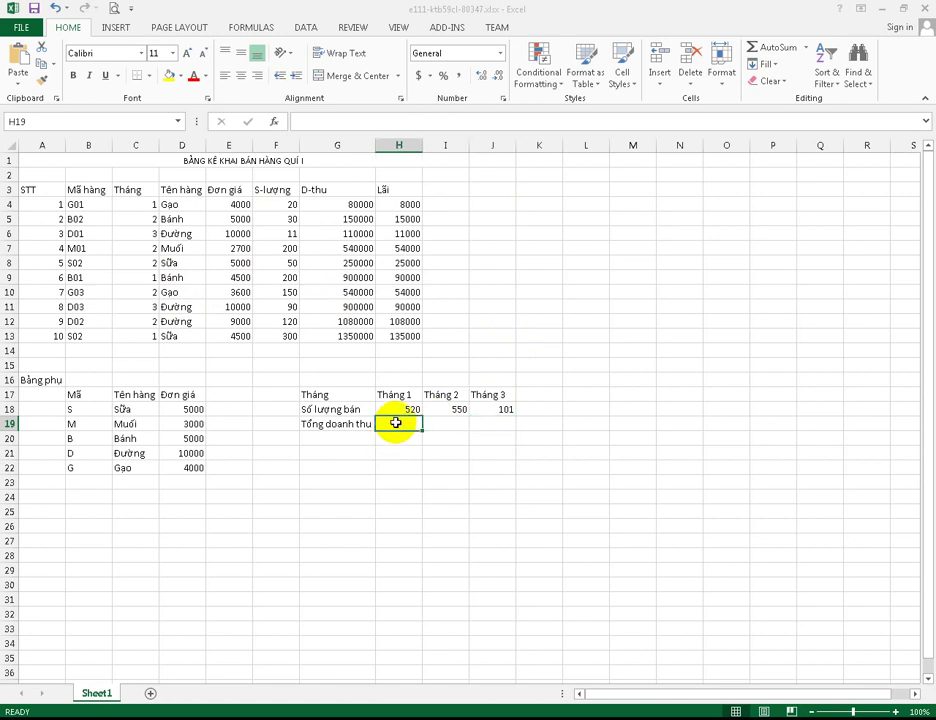
click(412, 411)
drag(422, 416, 422, 430)
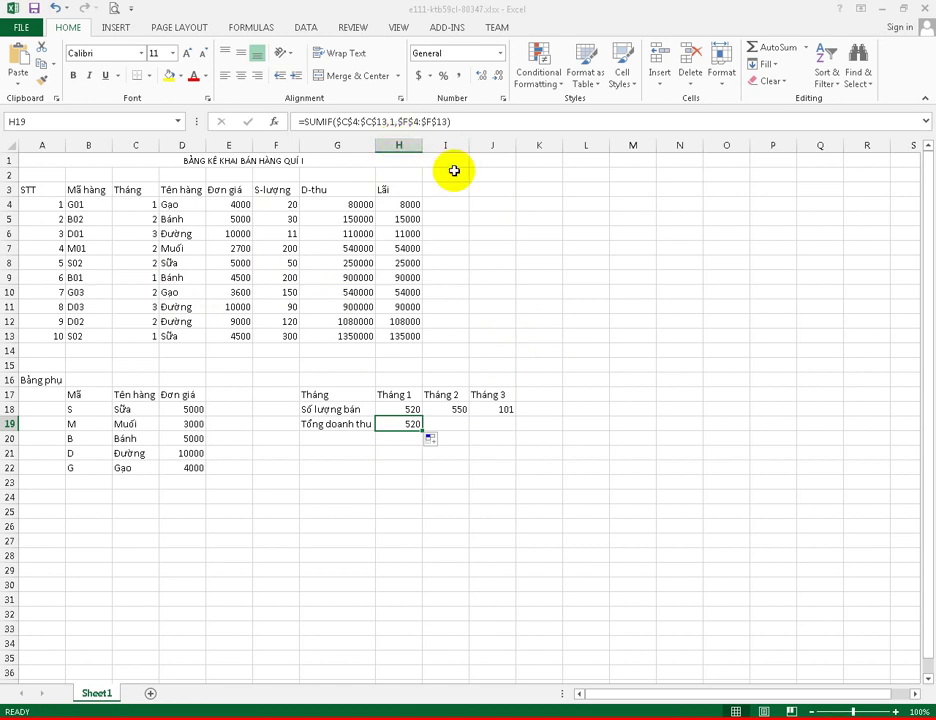
click(444, 121)
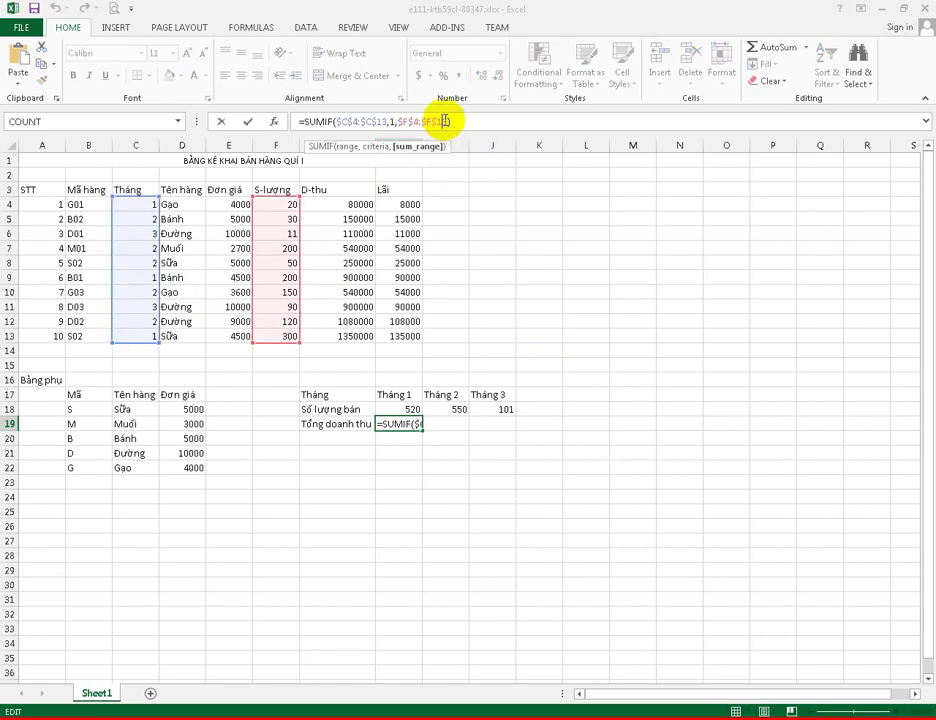
key(BackSpace)
key(BackSpace)
key(BackSpace)
key(BackSpace)
key(BackSpace)
key(BackSpace)
key(BackSpace)
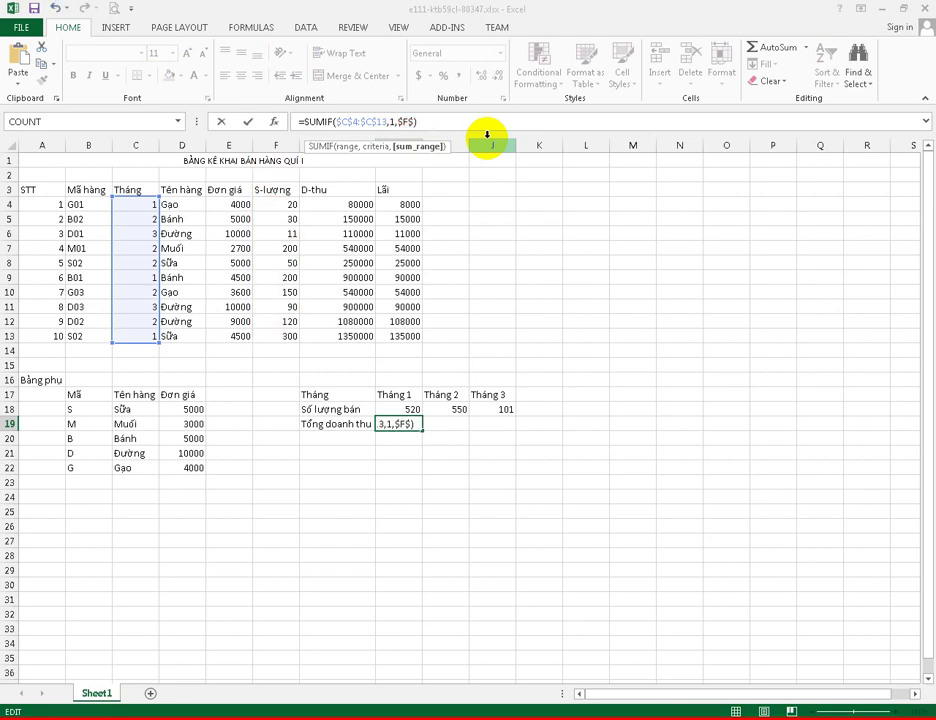
key(BackSpace)
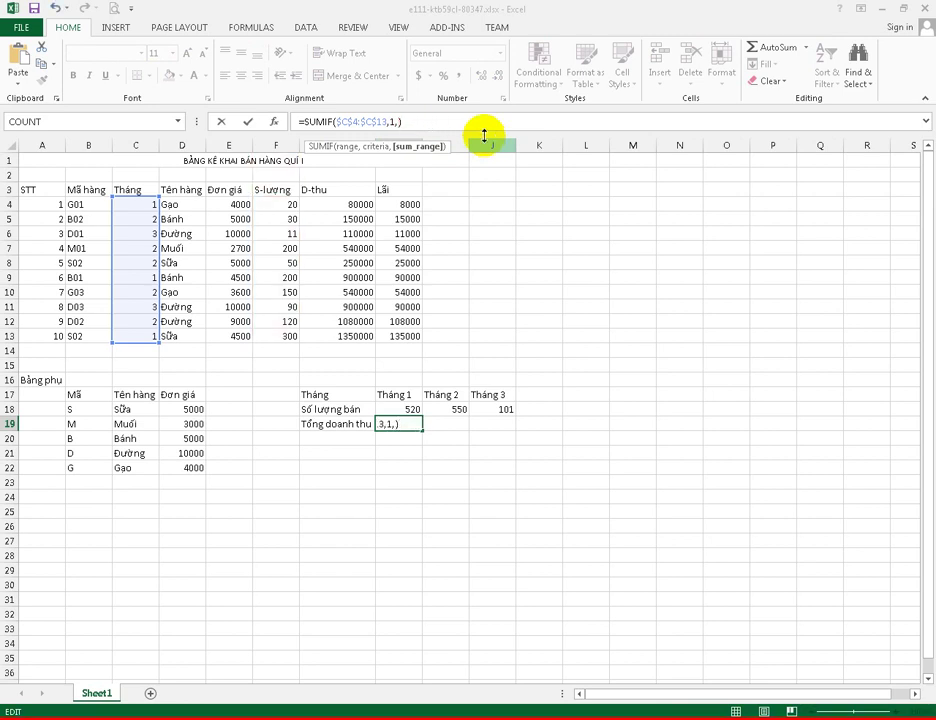
key(BackSpace)
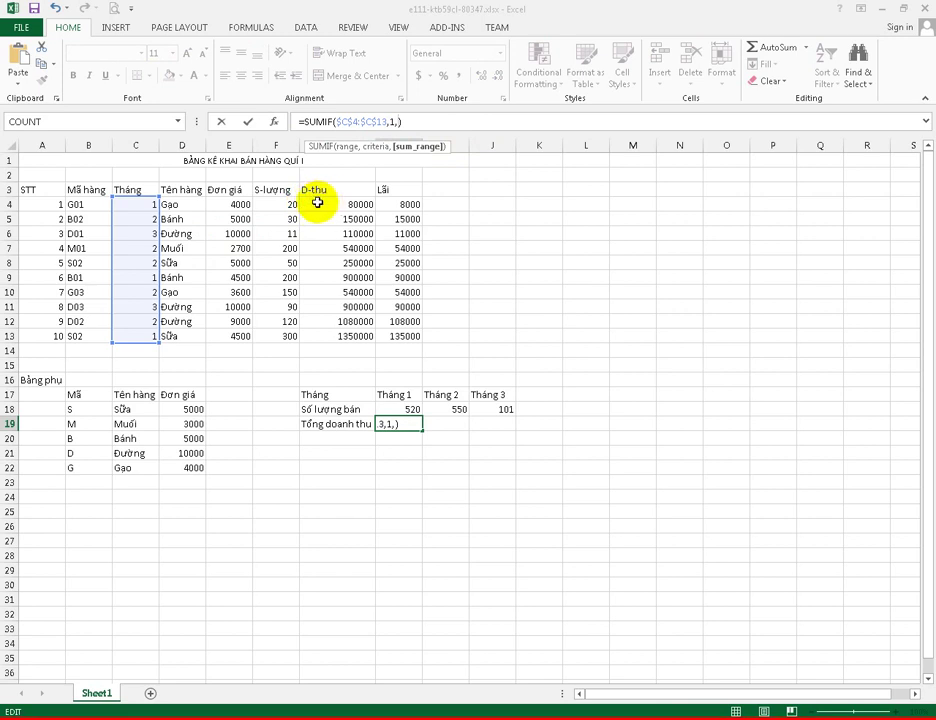
click(320, 204)
drag(331, 245, 350, 335)
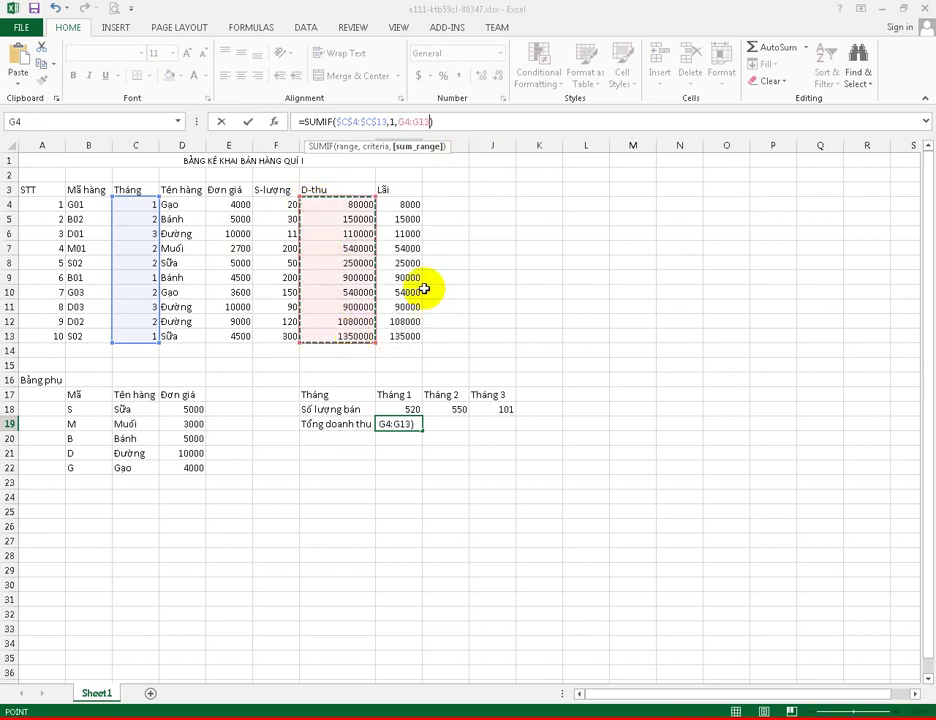
key(F4)
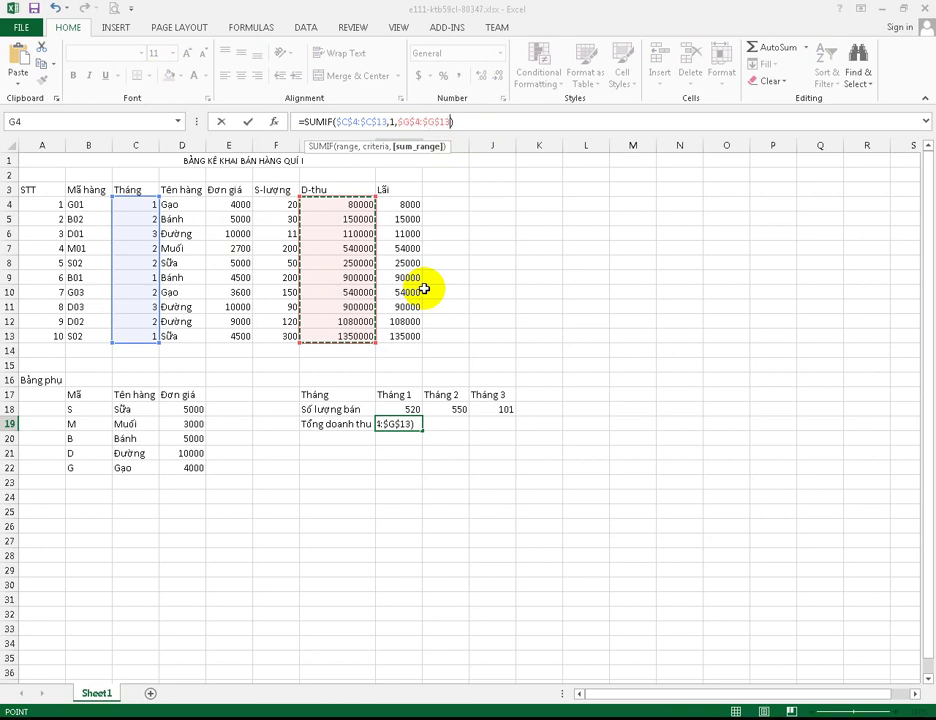
key(Return)
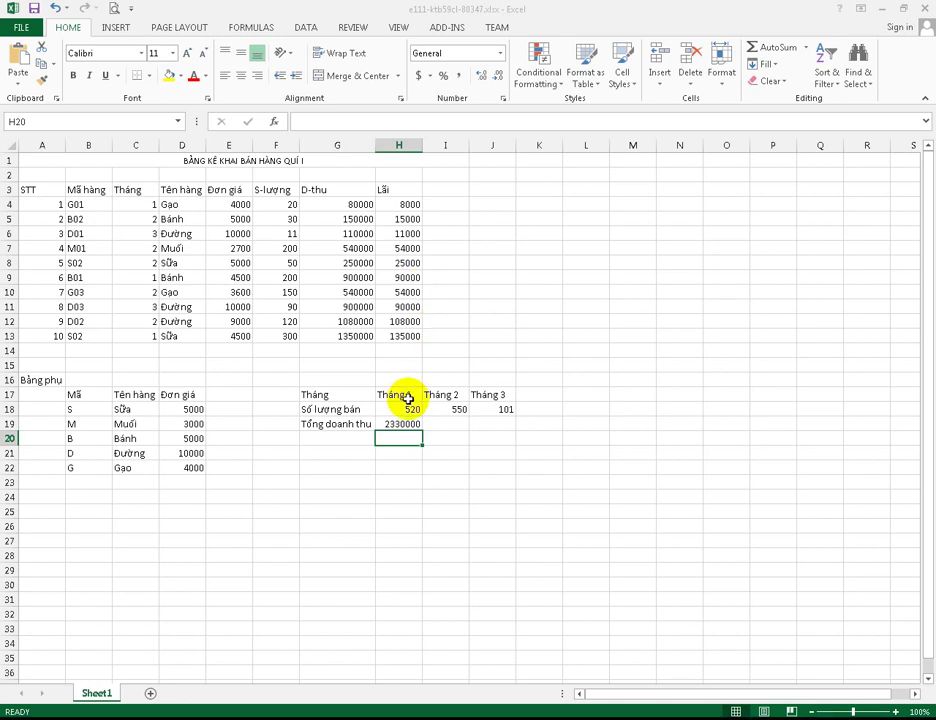
Copy H19's revenue formula across to I19:J19.
click(389, 422)
drag(422, 433, 471, 434)
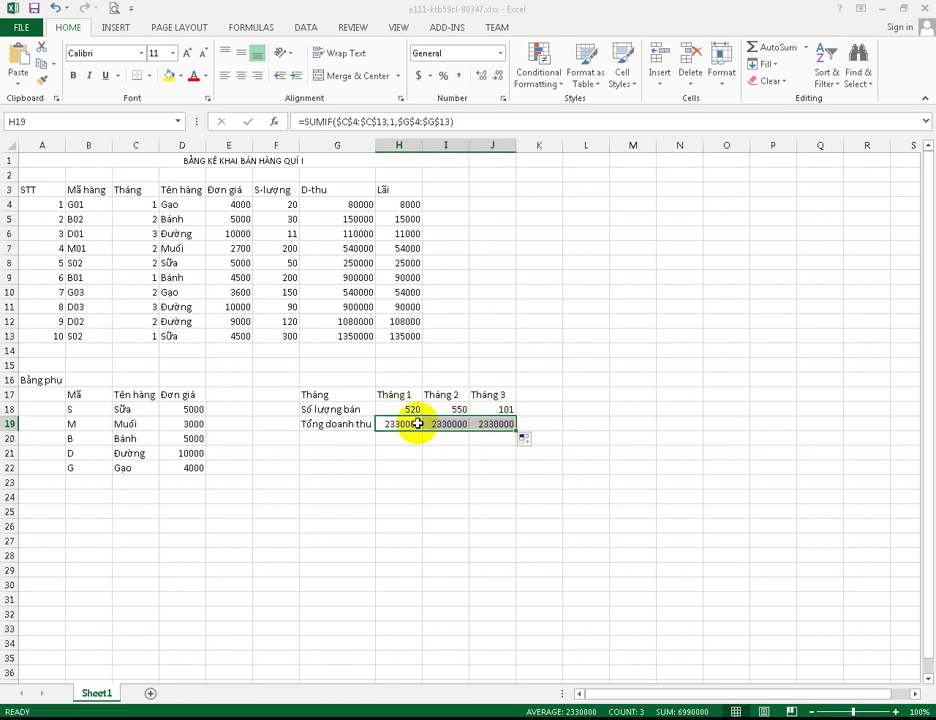
click(393, 424)
click(400, 123)
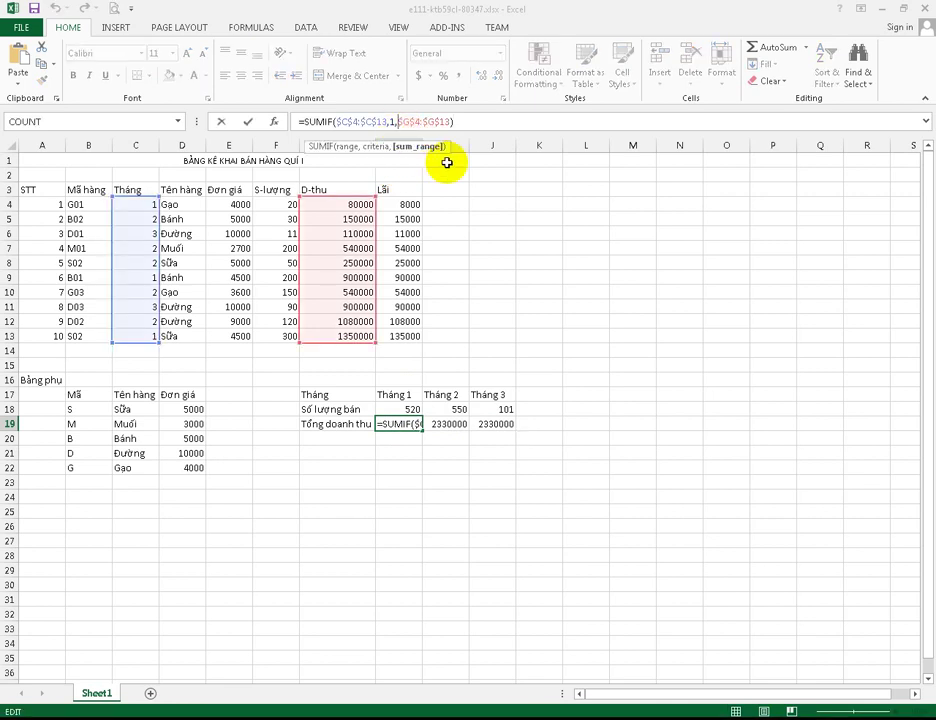
Change I19's month criterion to 2 so Tháng 2 revenue shows 2560000.
key(Return)
click(447, 424)
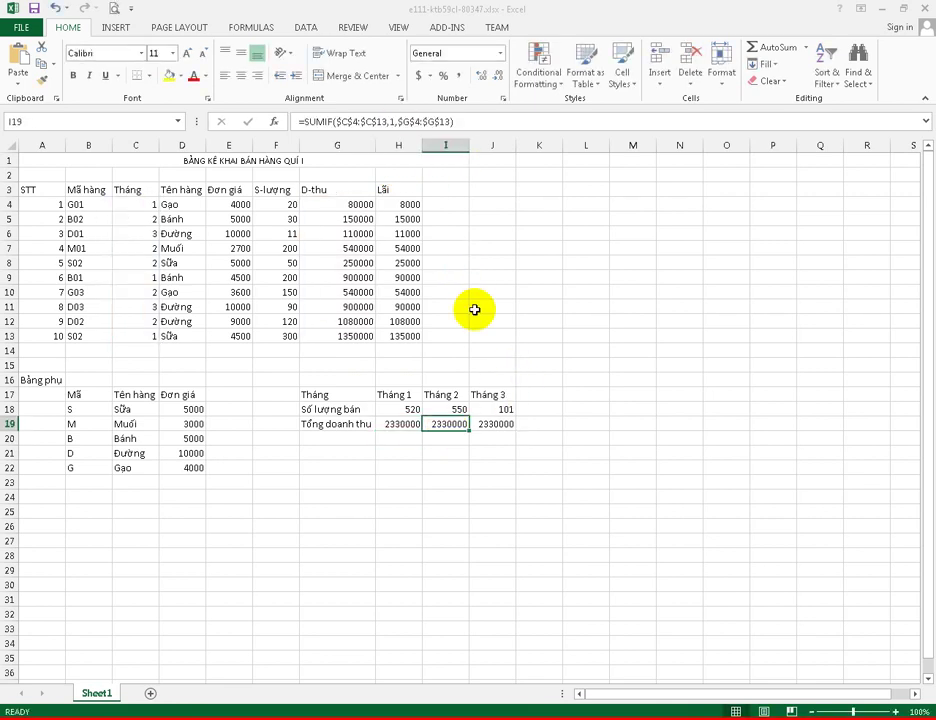
click(410, 121)
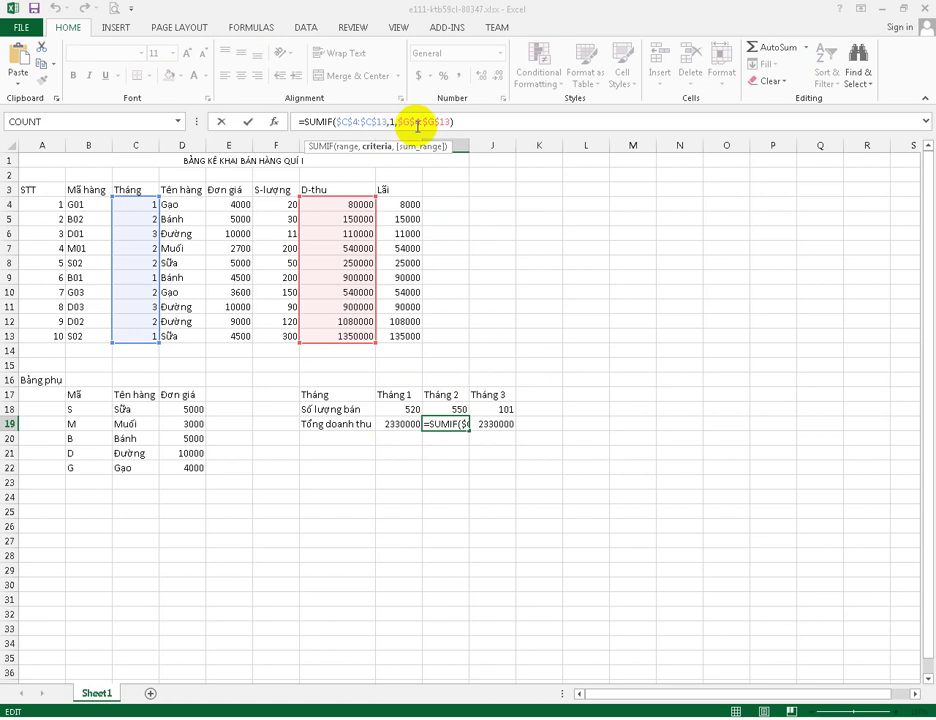
key(BackSpace)
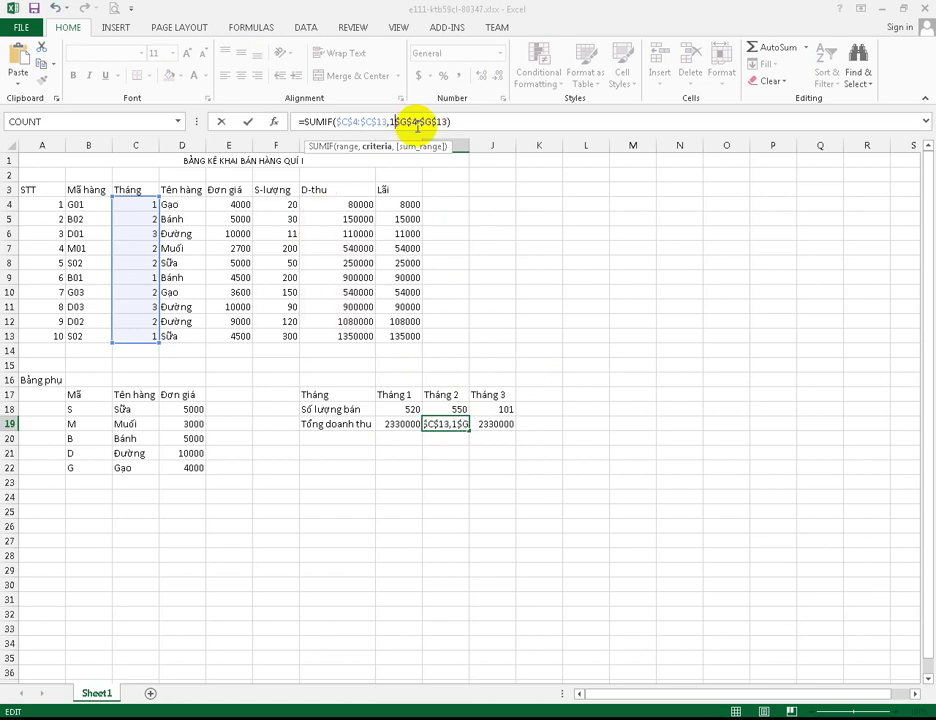
key(BackSpace)
text(2)
text(,)
key(Return)
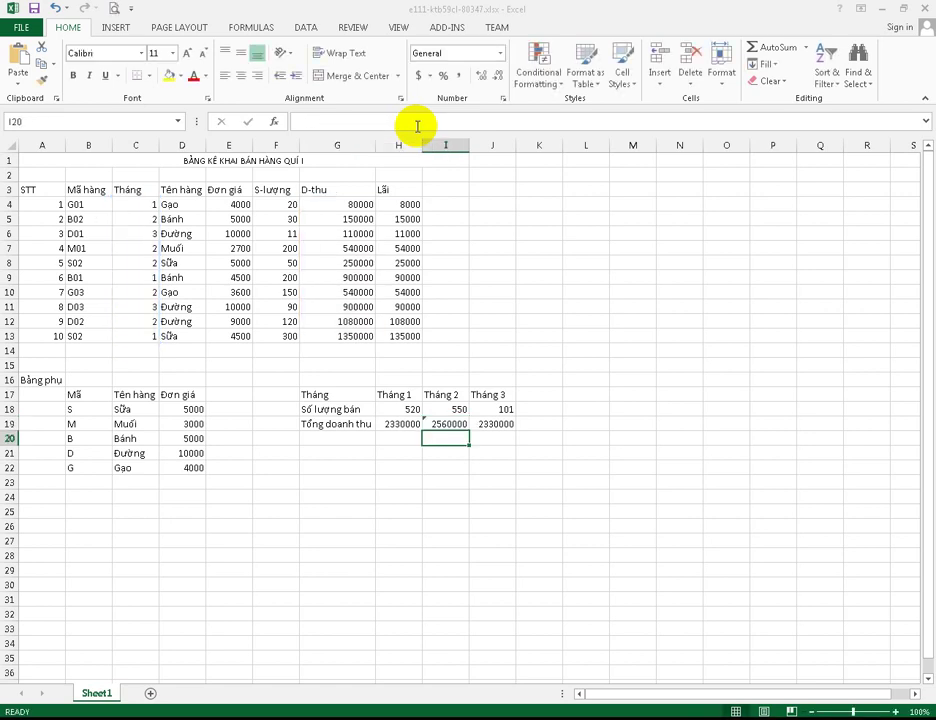
Fix J19's month criterion for Tháng 3 revenue, showing 1010000.
click(507, 423)
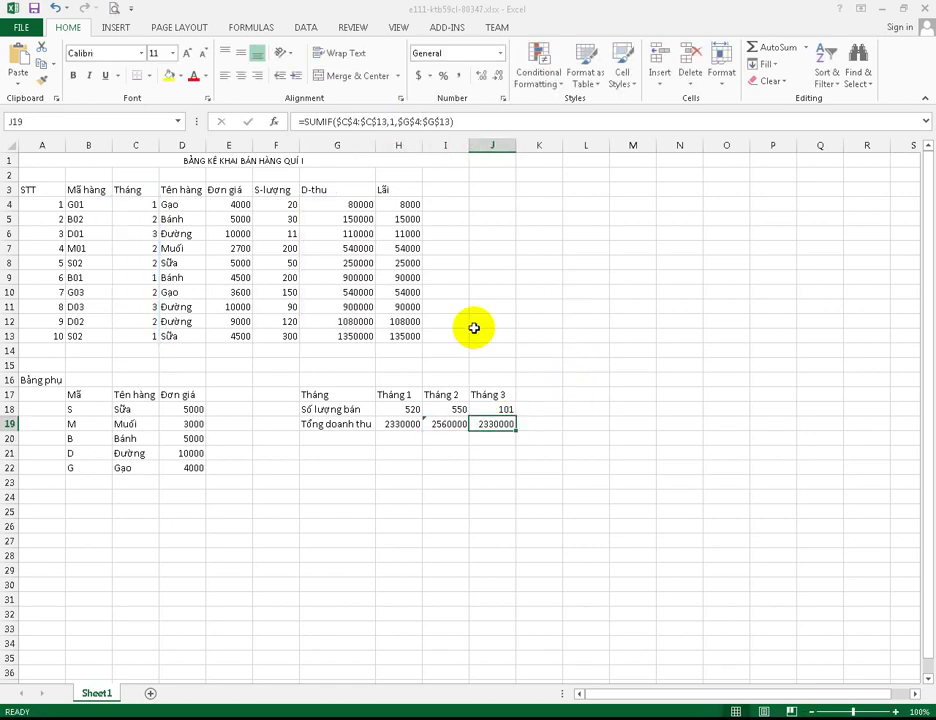
click(396, 122)
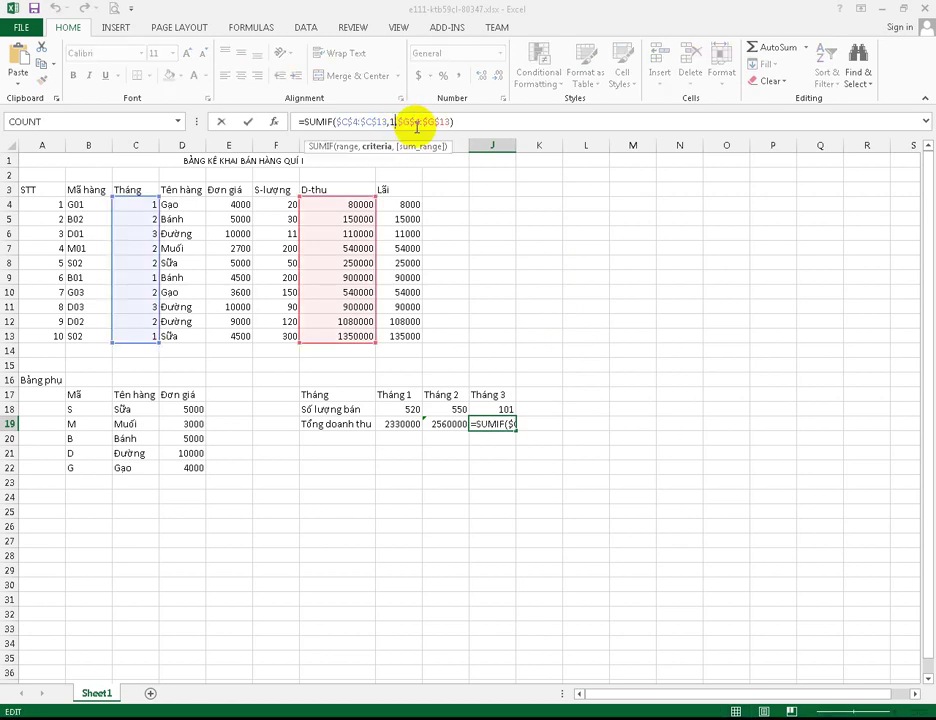
key(BackSpace)
text(3)
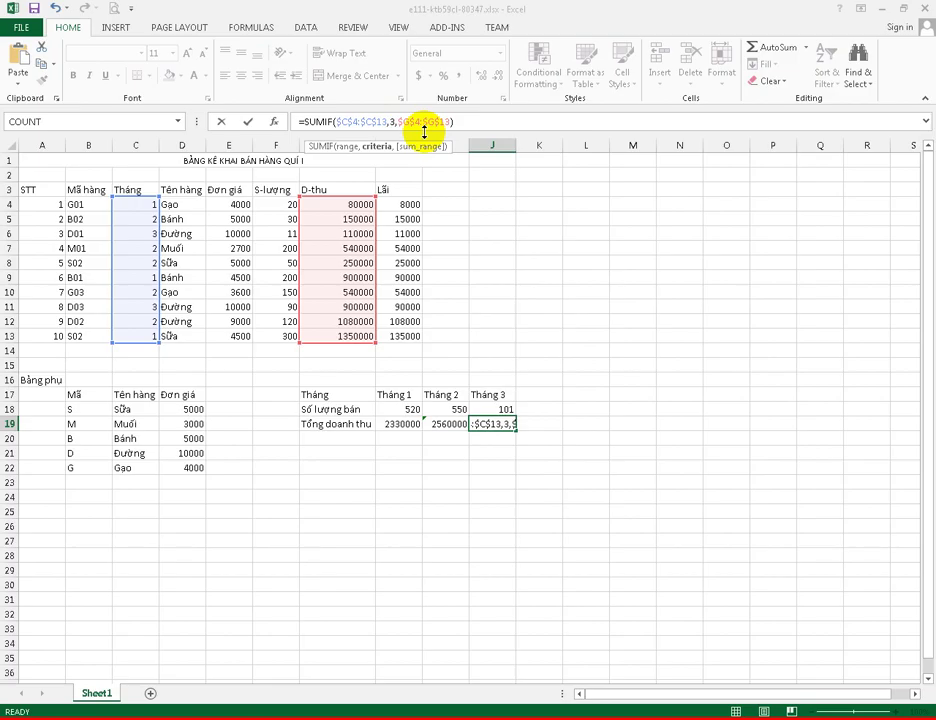
key(Return)
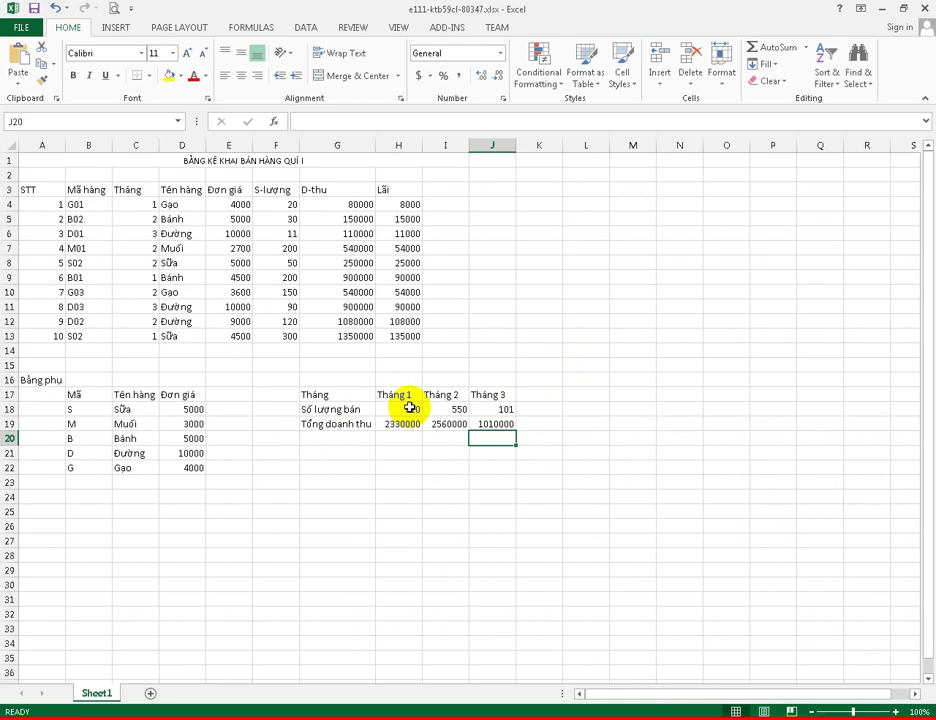
Insert a 3-D Column chart of the summary table G17:J19.
click(331, 395)
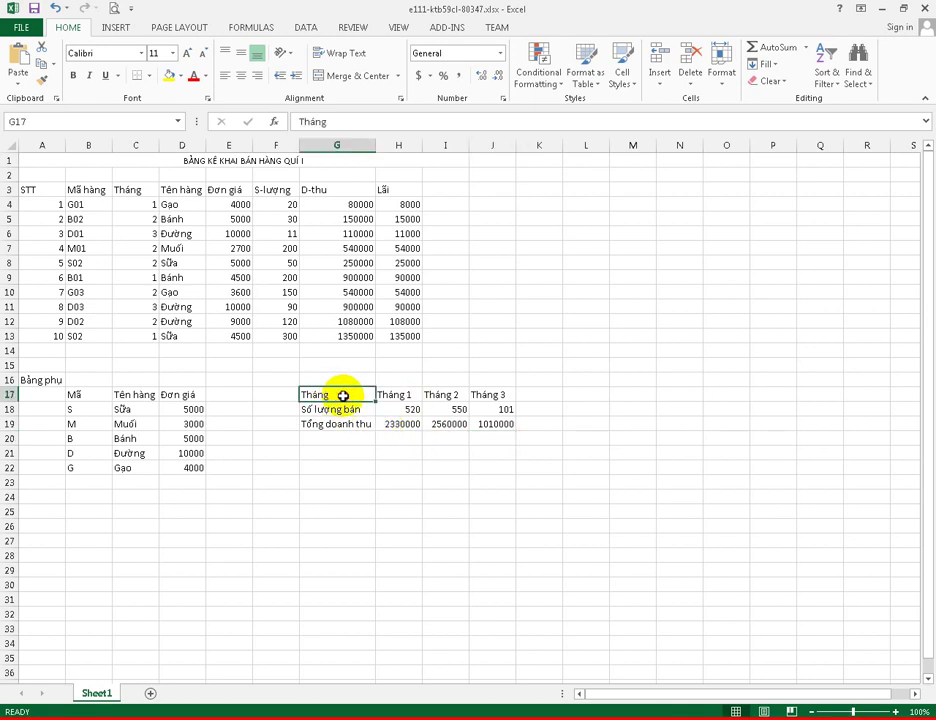
drag(331, 395, 494, 430)
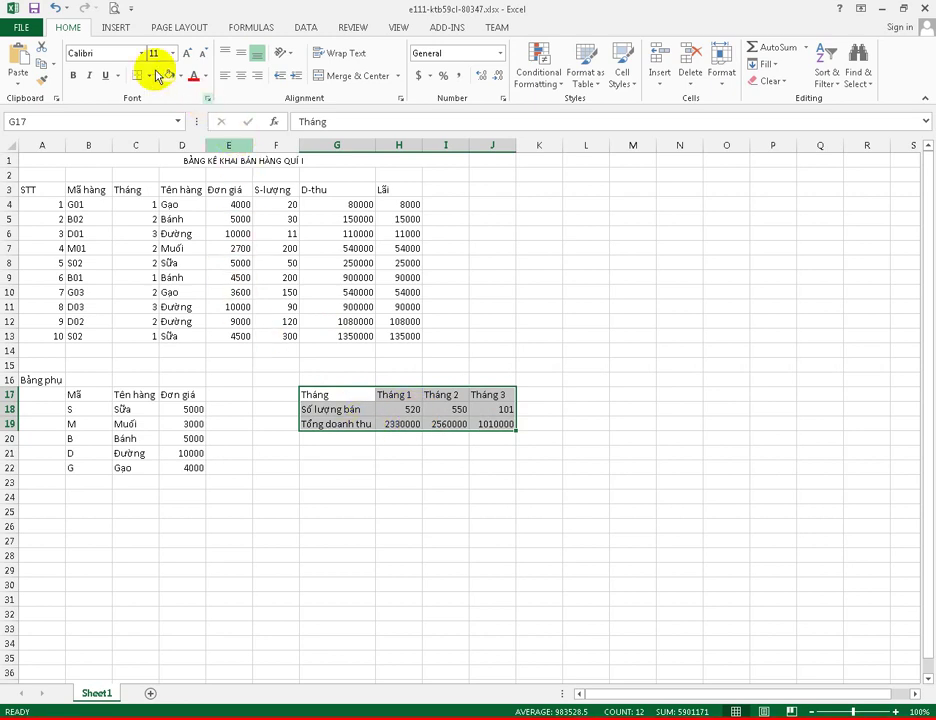
click(117, 30)
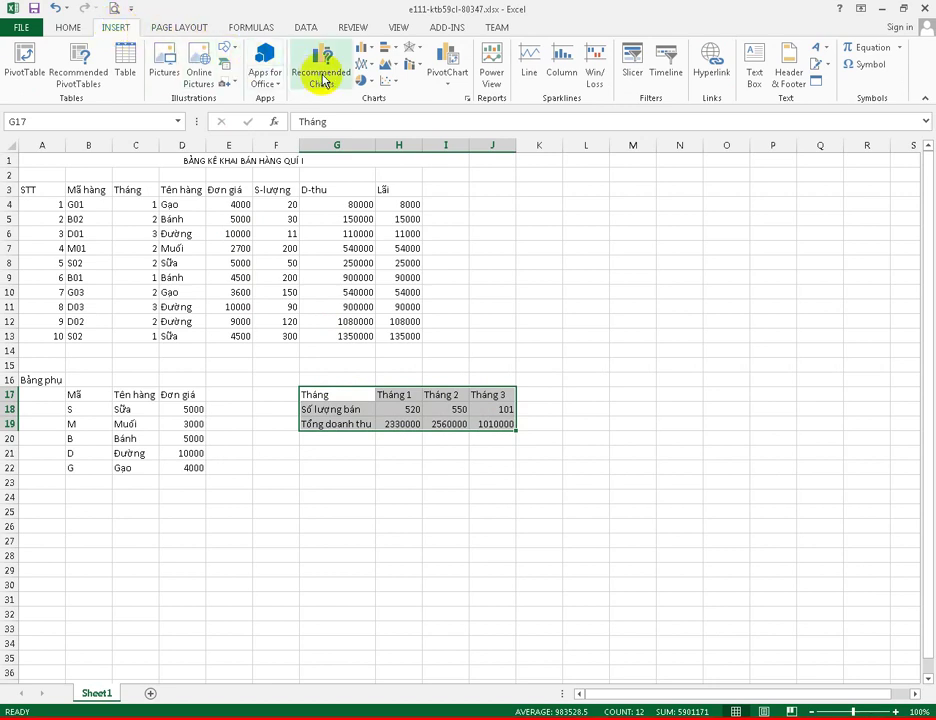
click(368, 54)
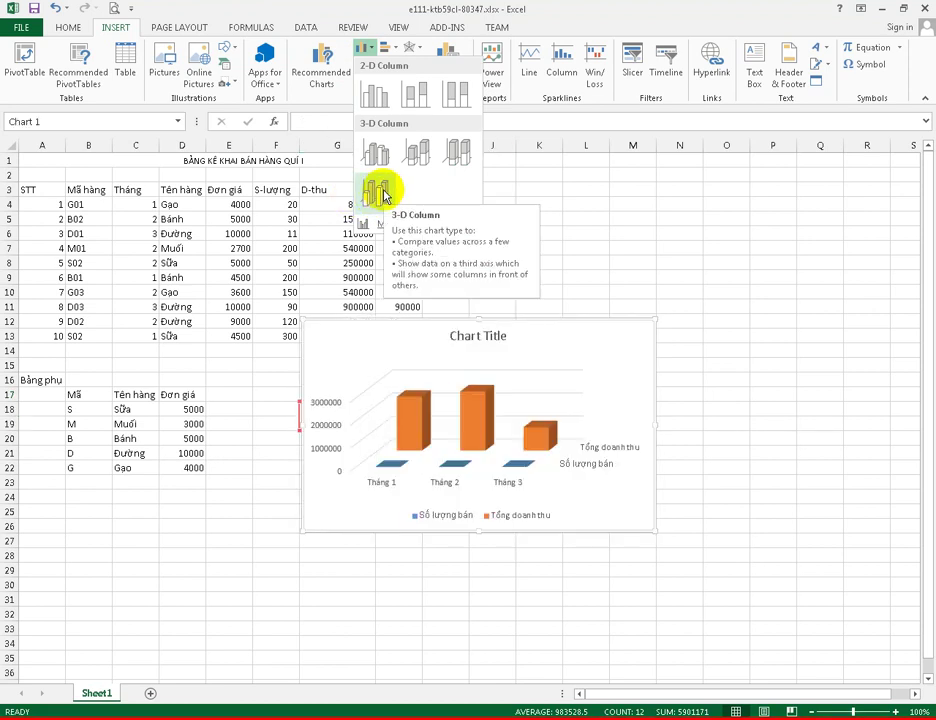
click(381, 191)
Move the 3-D column chart up beside the sales table.
click(570, 322)
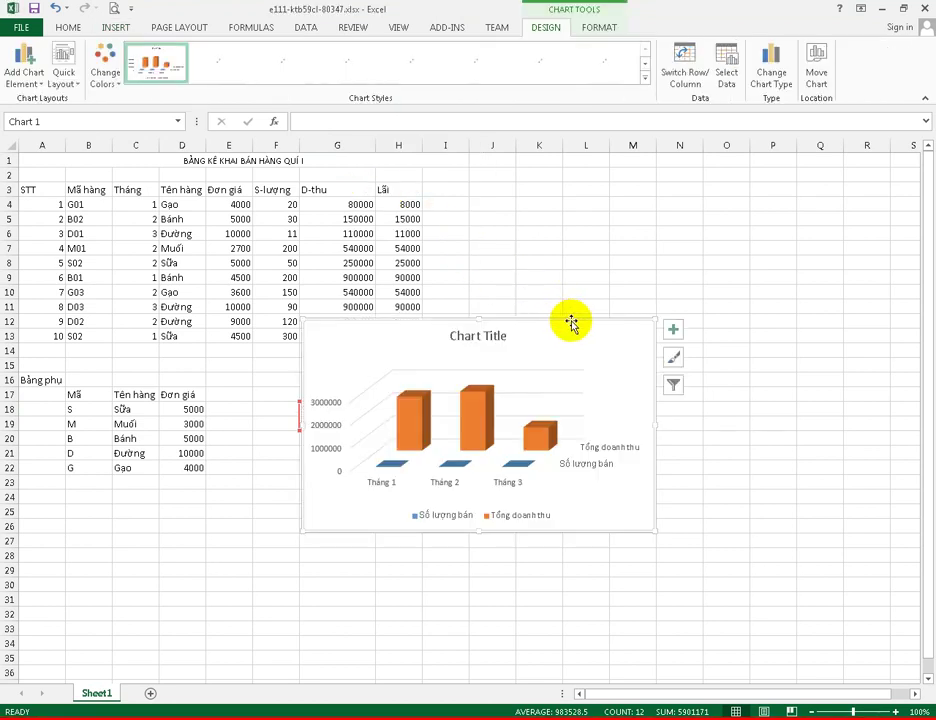
drag(570, 321, 638, 253)
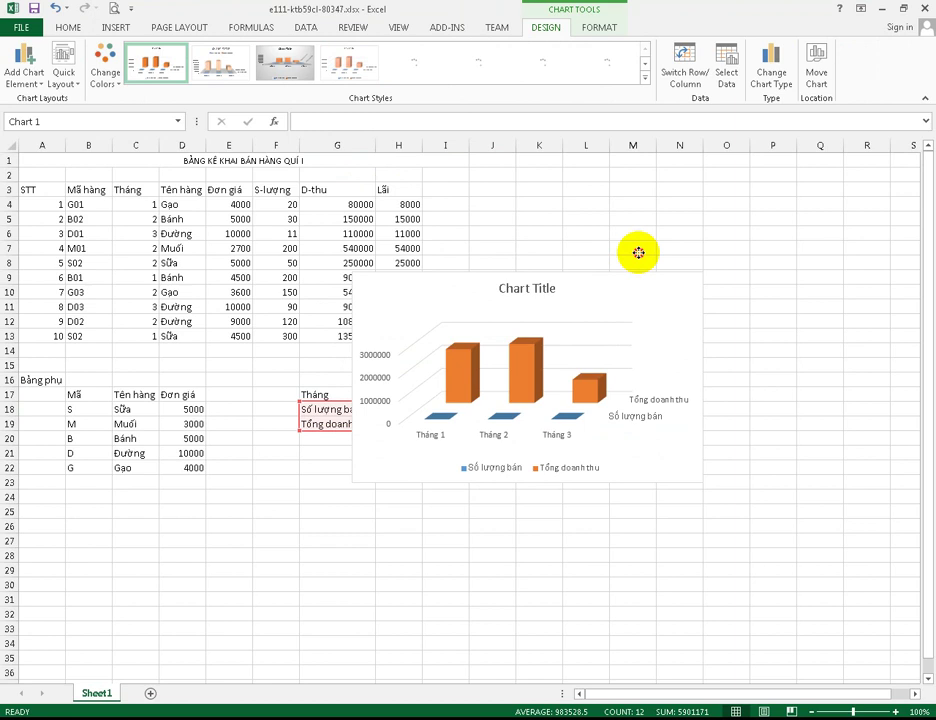
drag(638, 253, 654, 230)
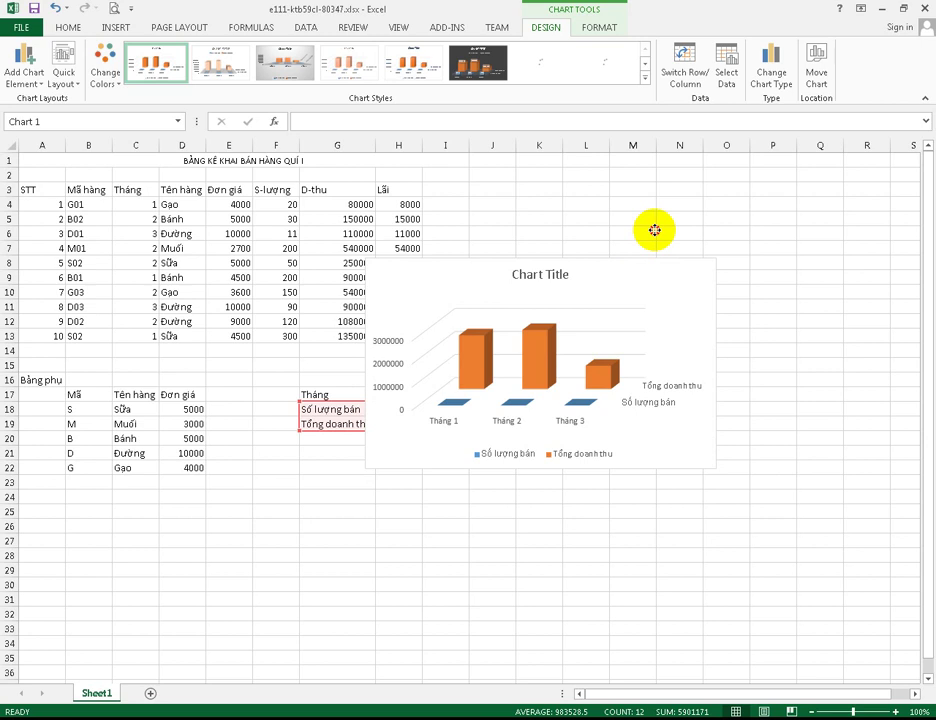
drag(654, 230, 676, 200)
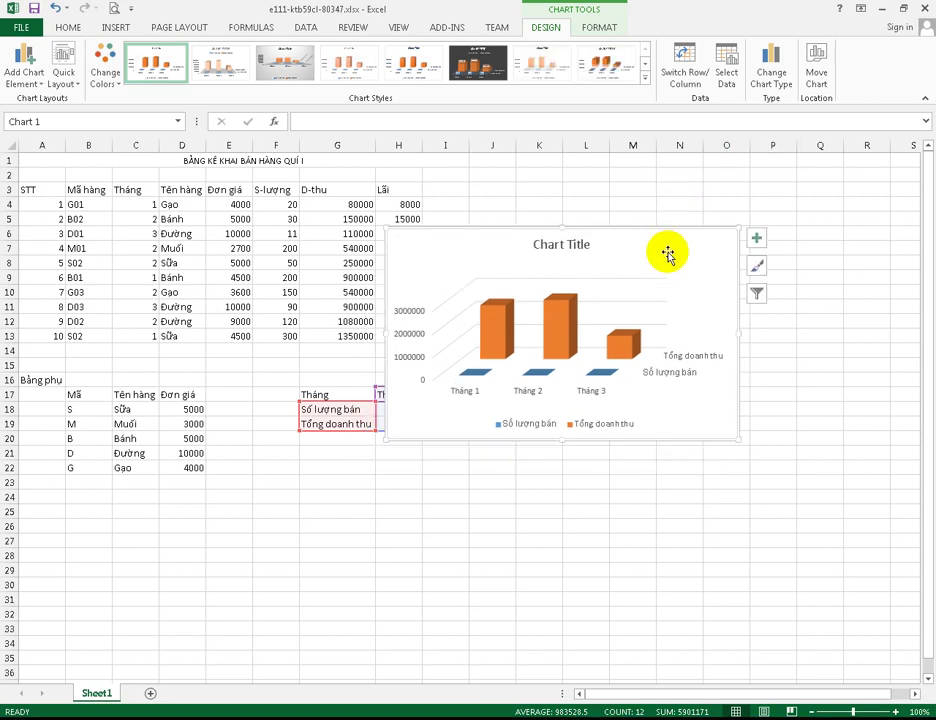
Turn on Data Labels for the chart's columns.
click(757, 240)
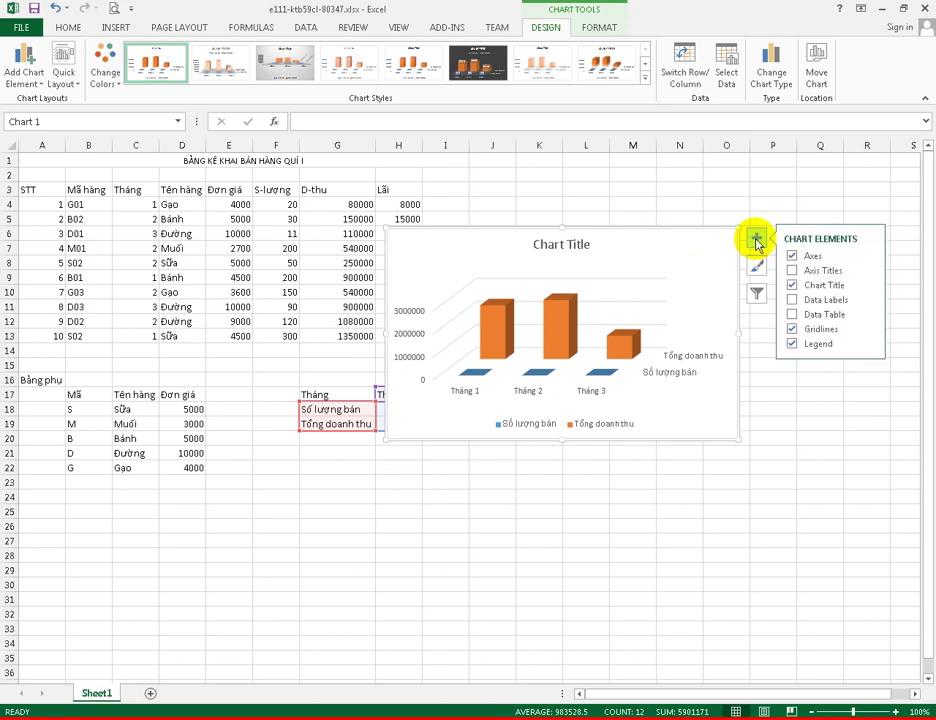
click(792, 300)
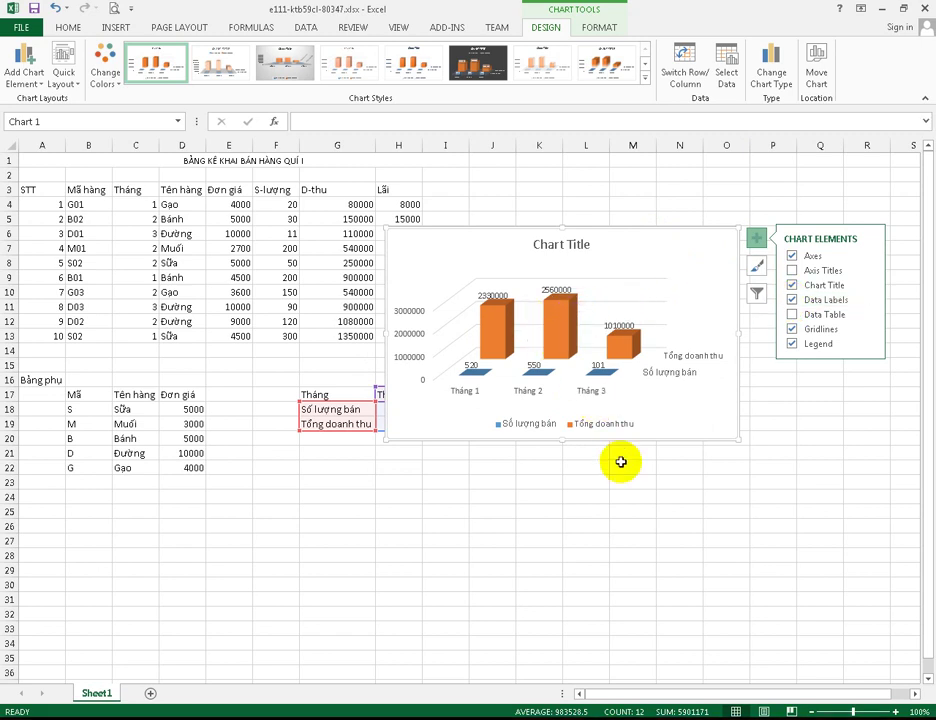
click(599, 553)
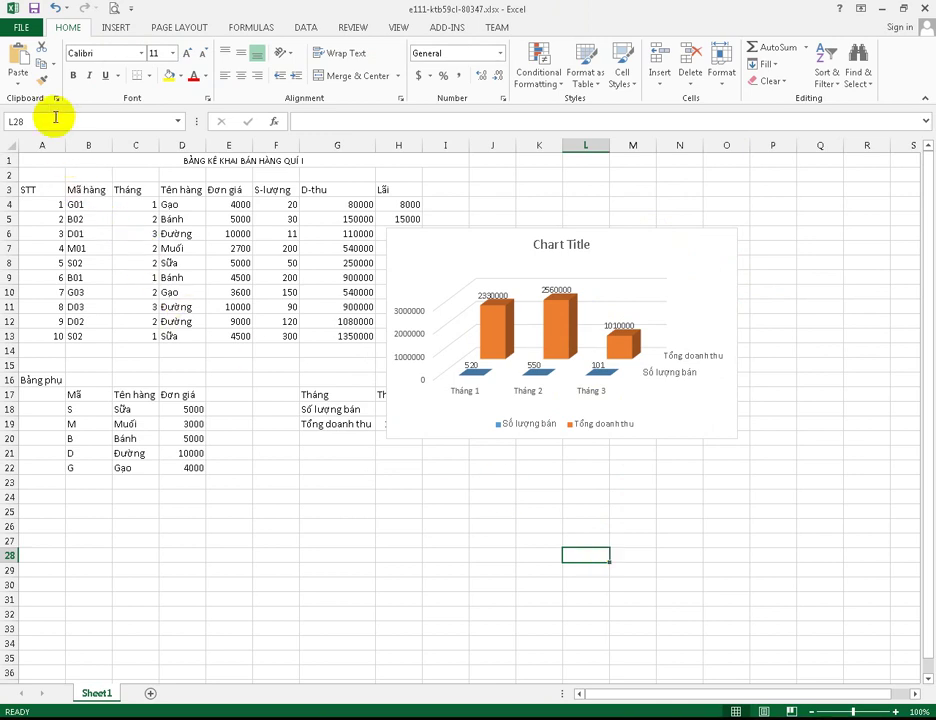
click(36, 30)
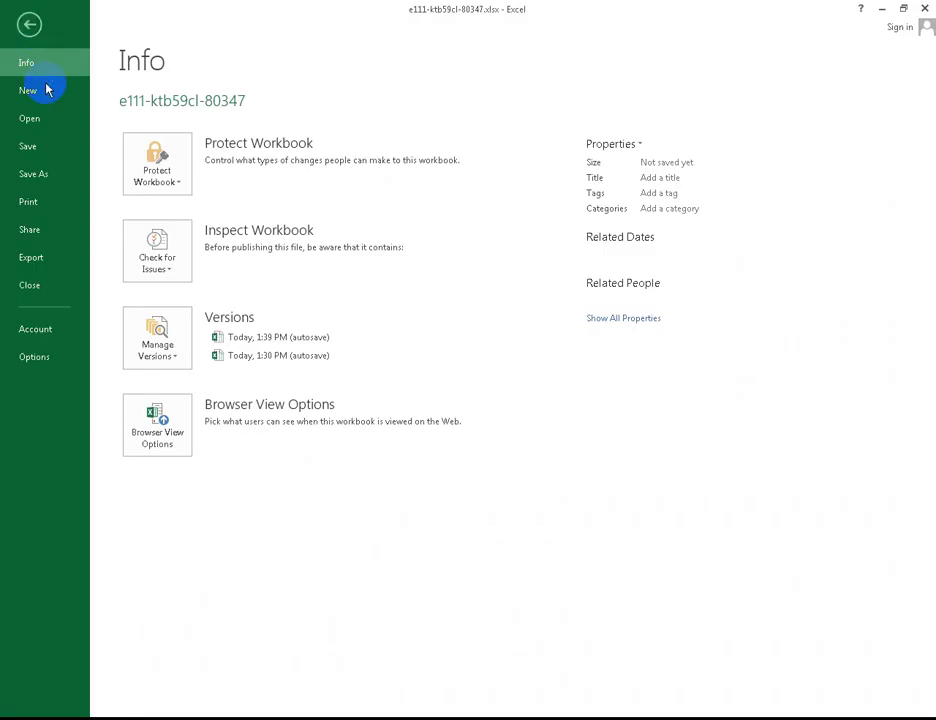
click(28, 210)
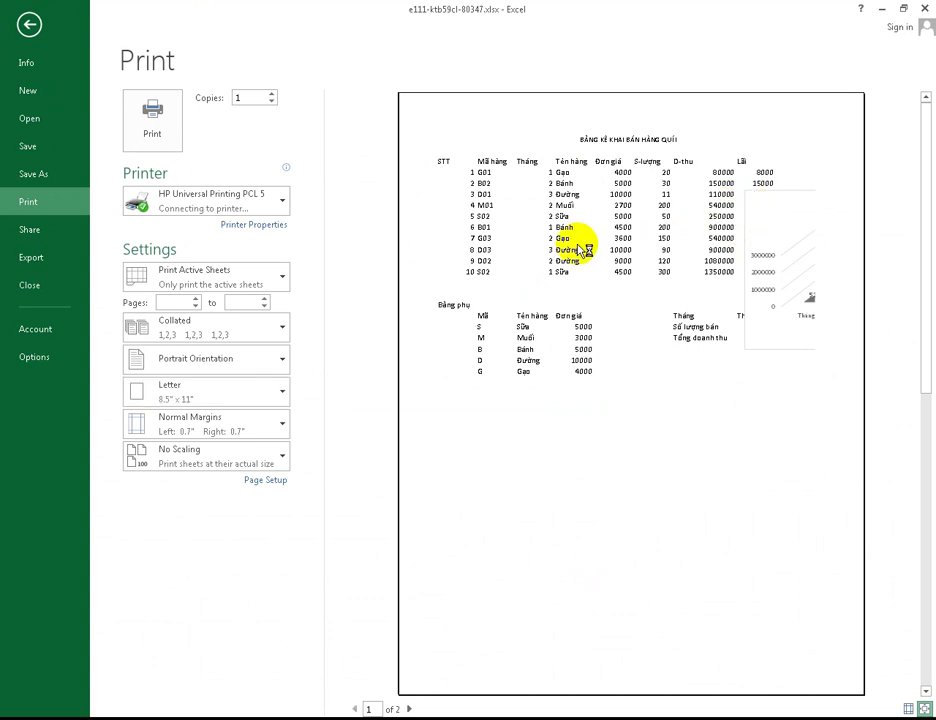
click(44, 36)
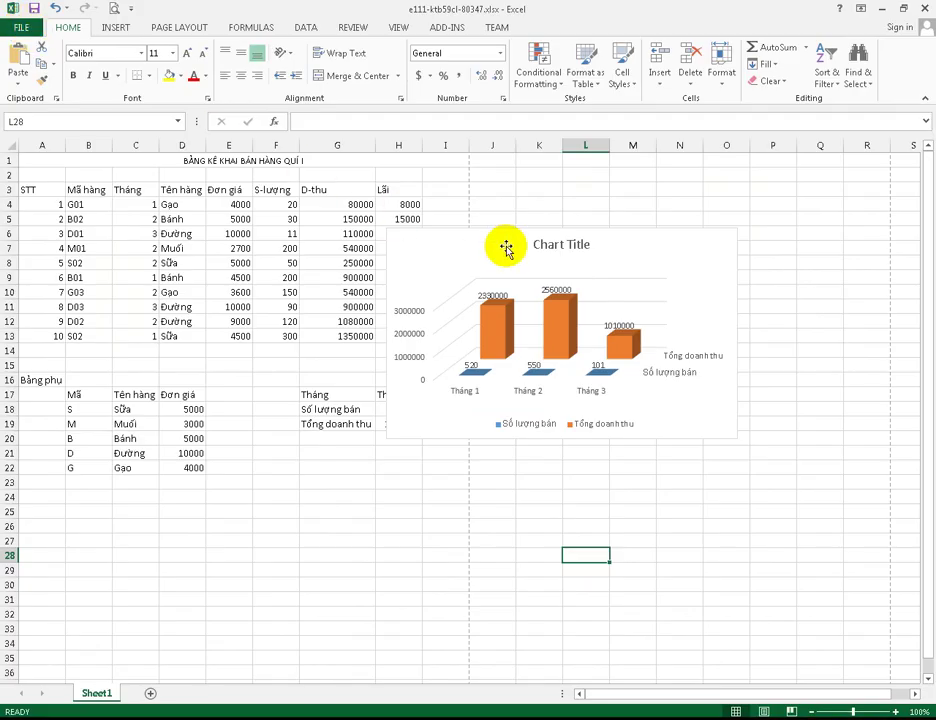
click(634, 233)
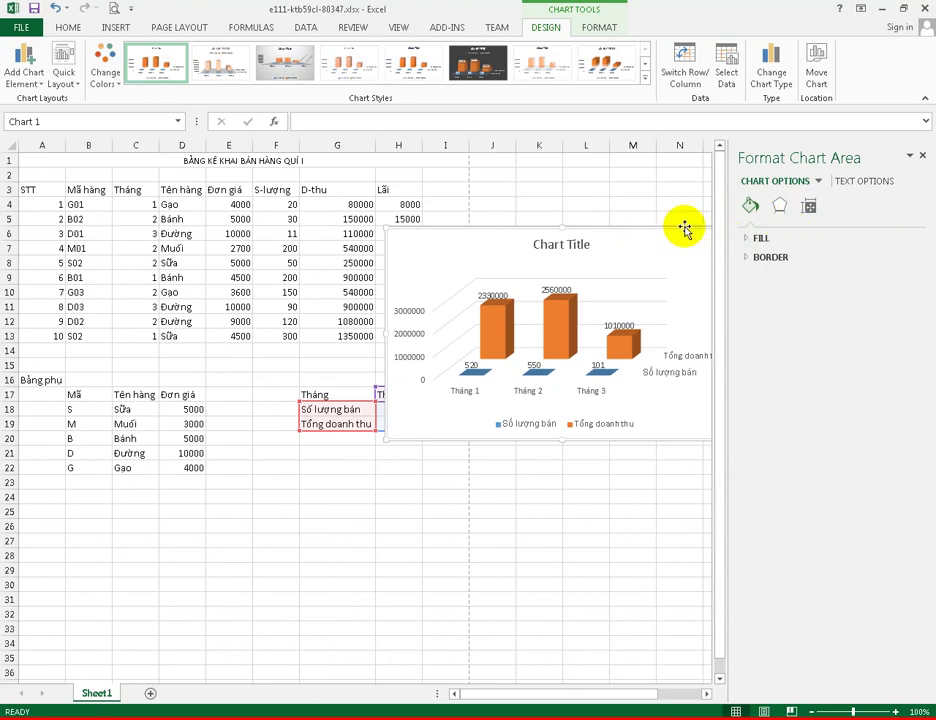
Close the chart formatting pane that is already open.
right_click(920, 156)
key(Escape)
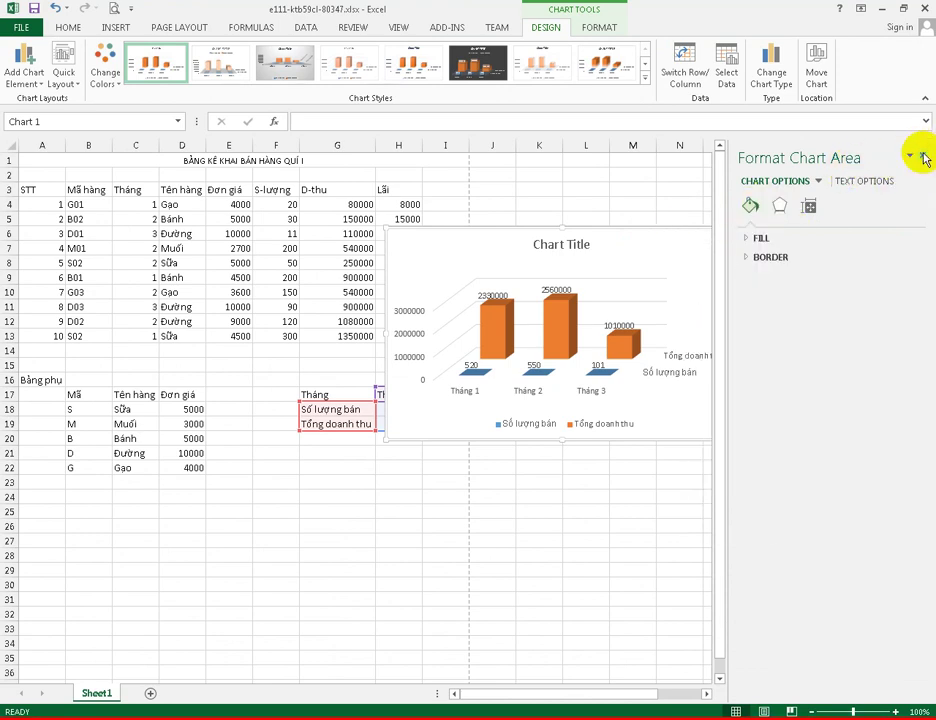
click(922, 156)
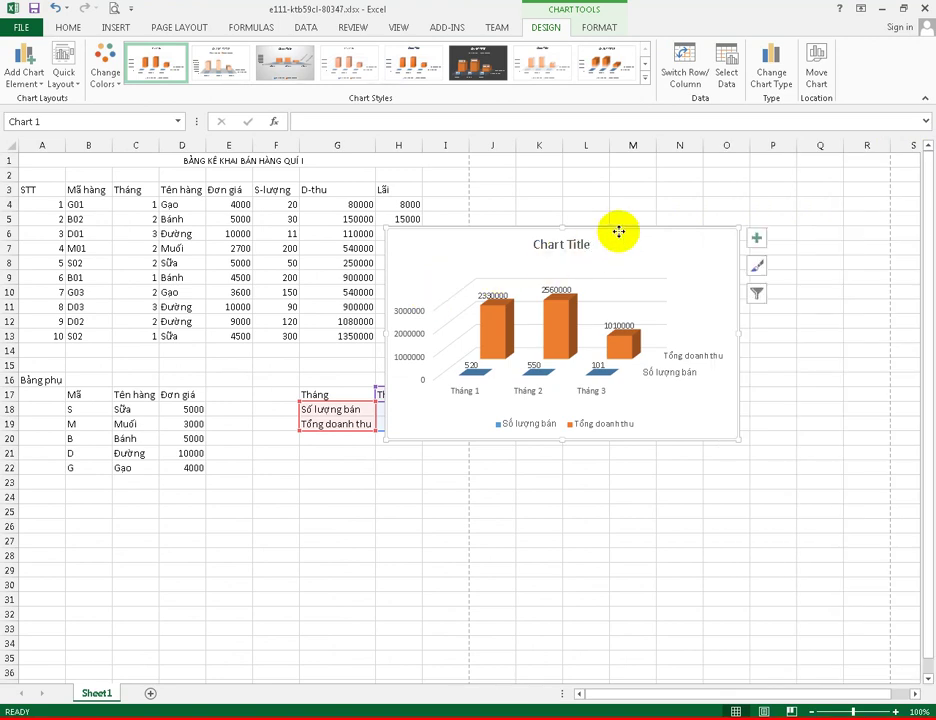
Uncheck Print object under the chart area's Size & Properties, then close the Format pane.
right_click(650, 328)
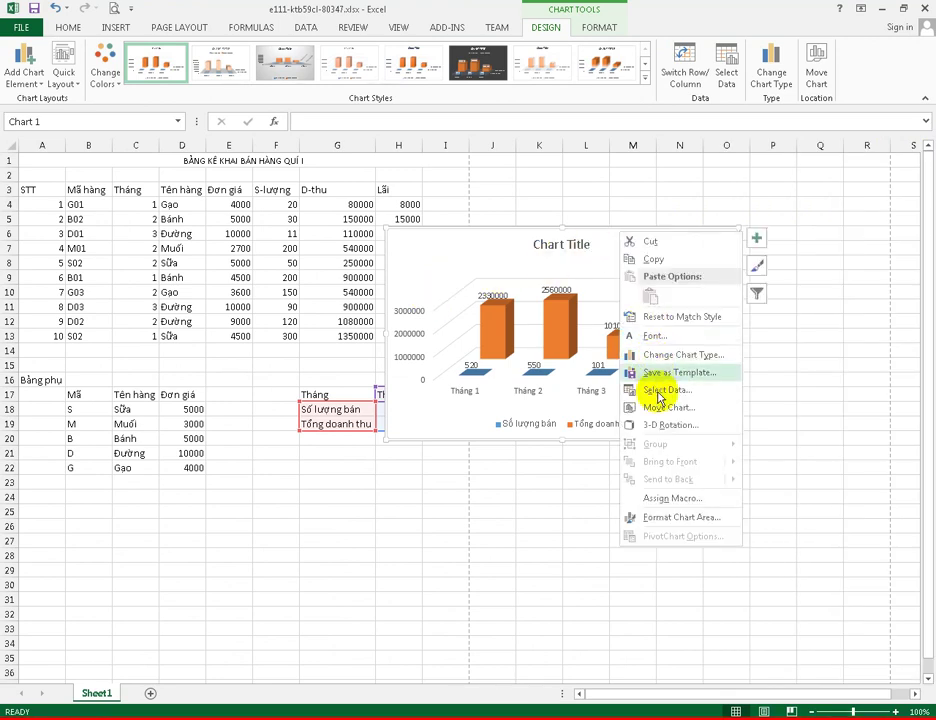
click(668, 518)
click(809, 210)
click(809, 210)
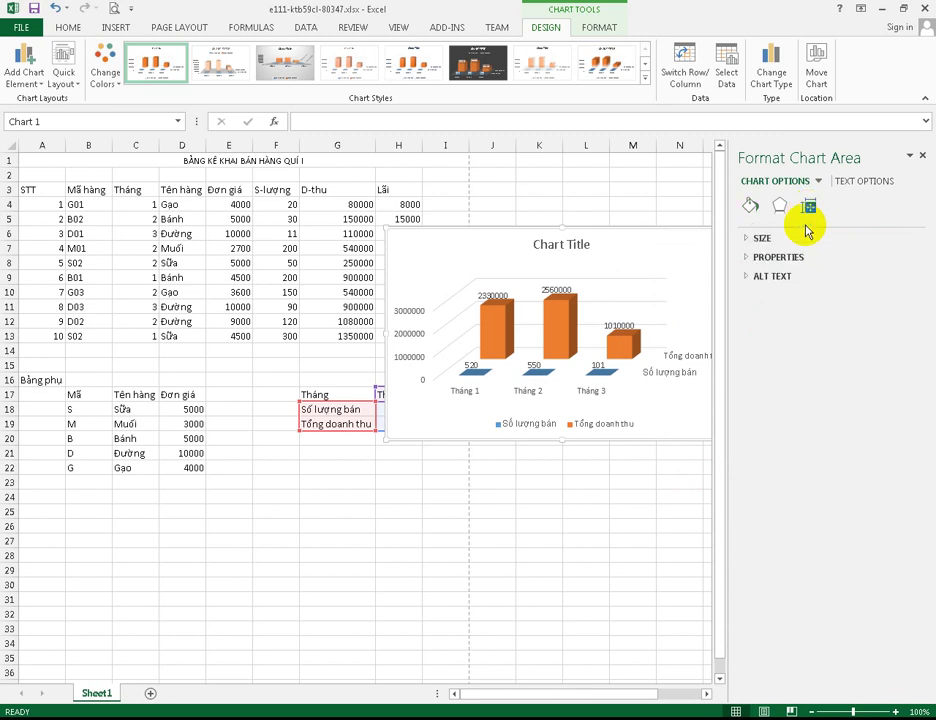
click(755, 257)
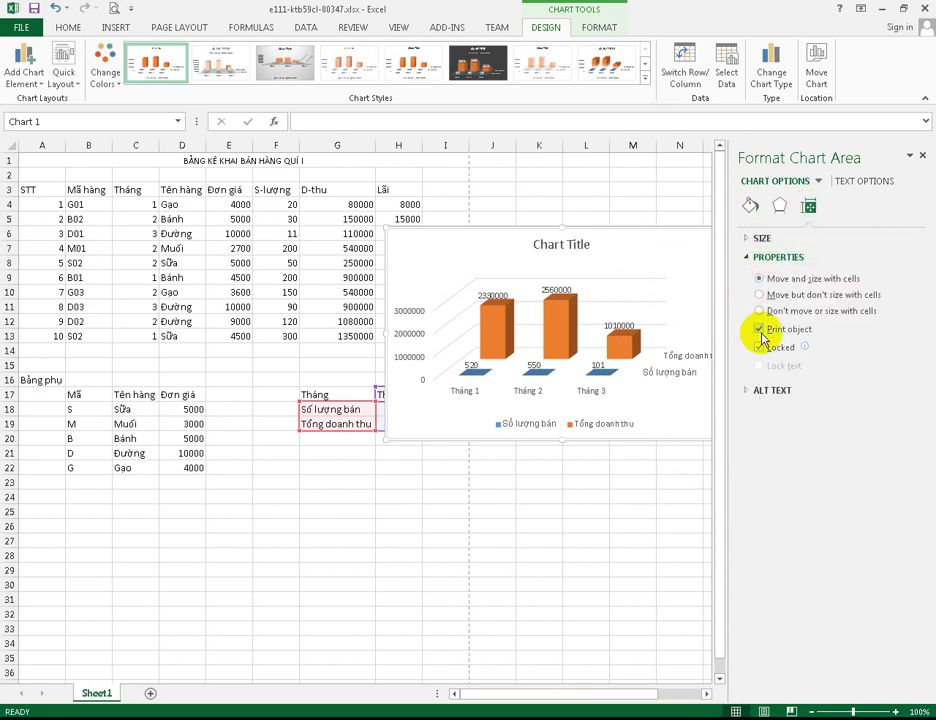
click(759, 330)
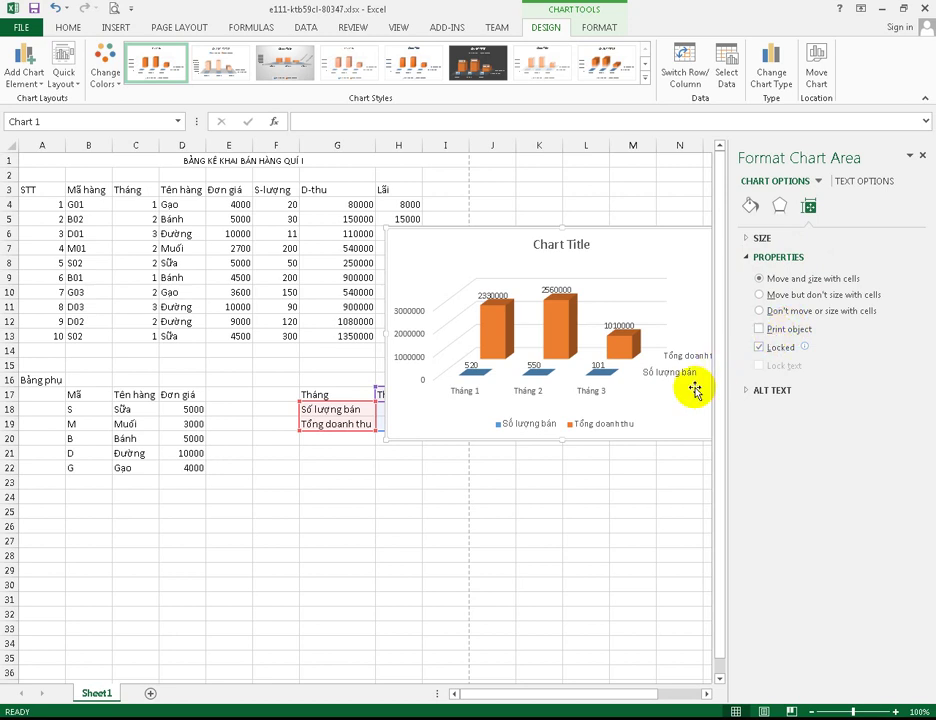
click(416, 555)
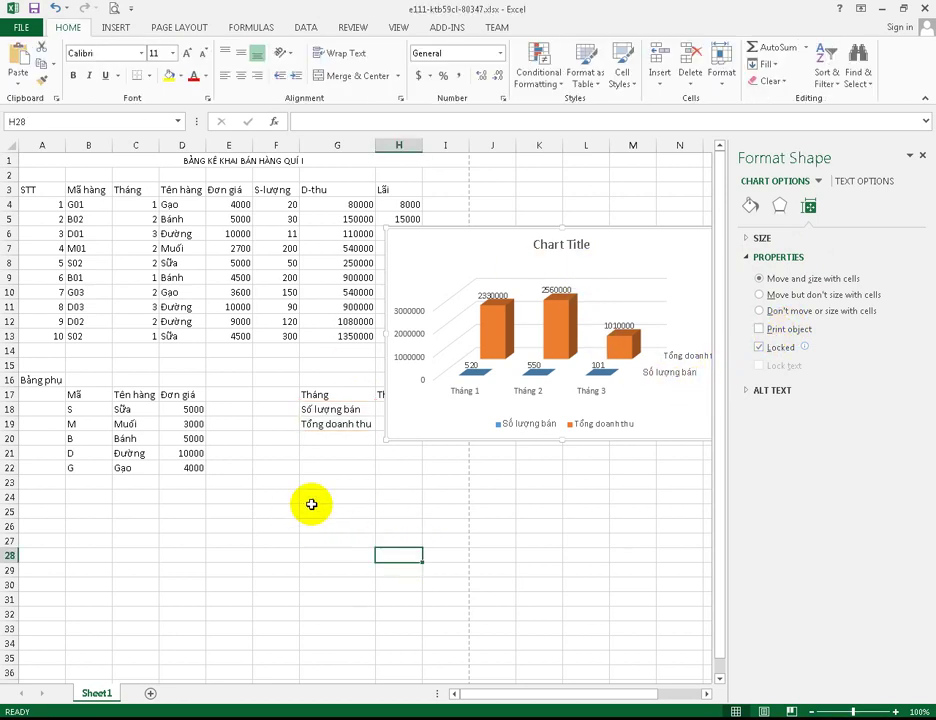
click(921, 156)
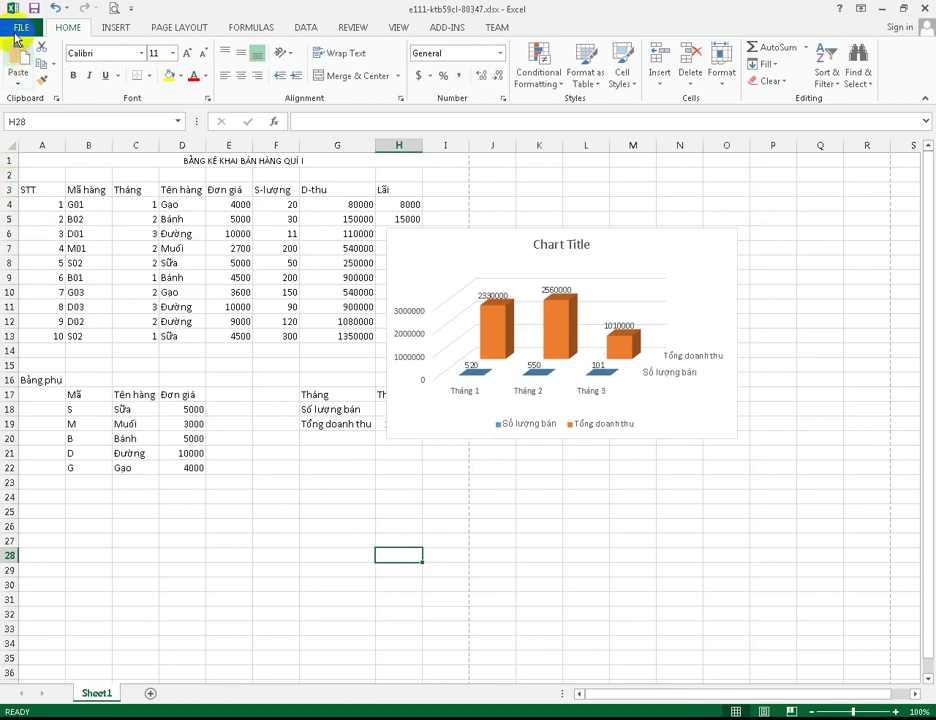
Show the print preview (page 1 of 2, table without chart) and end the screen show.
click(15, 32)
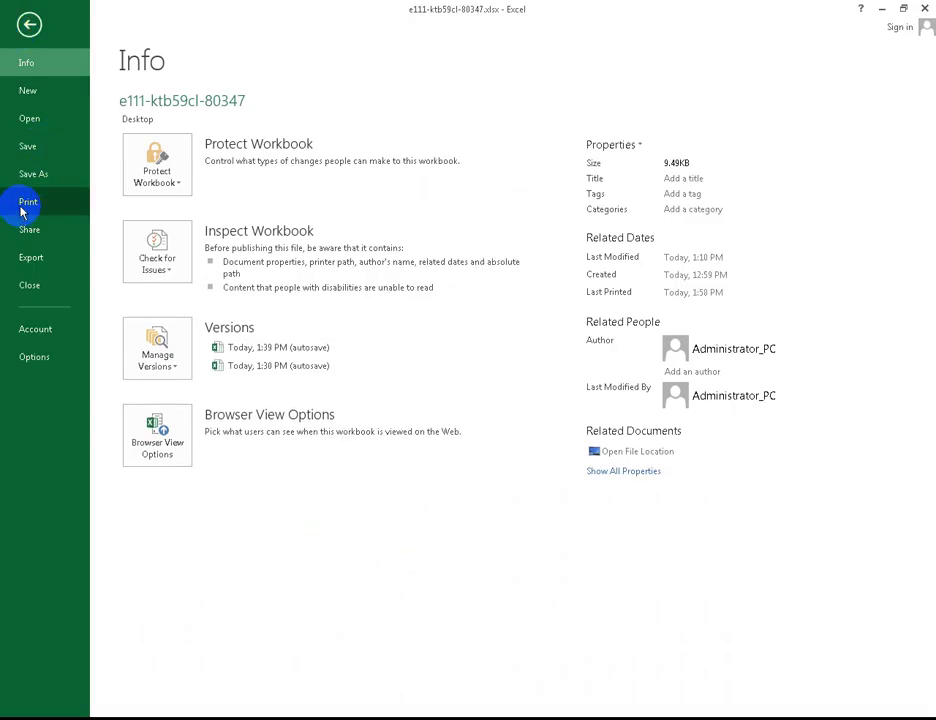
click(28, 204)
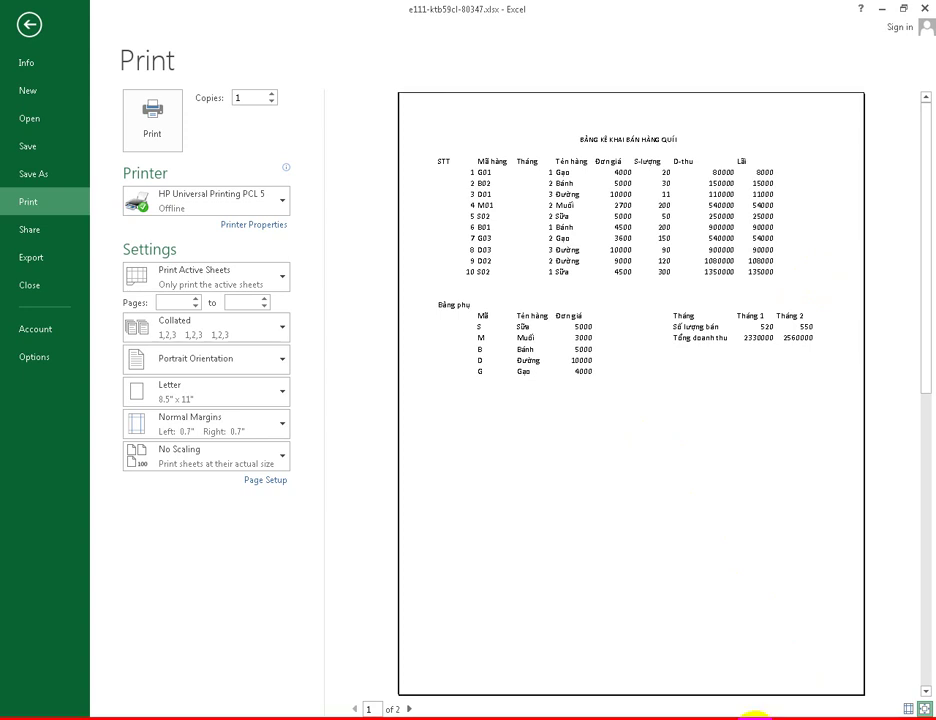
right_click(756, 716)
click(772, 648)
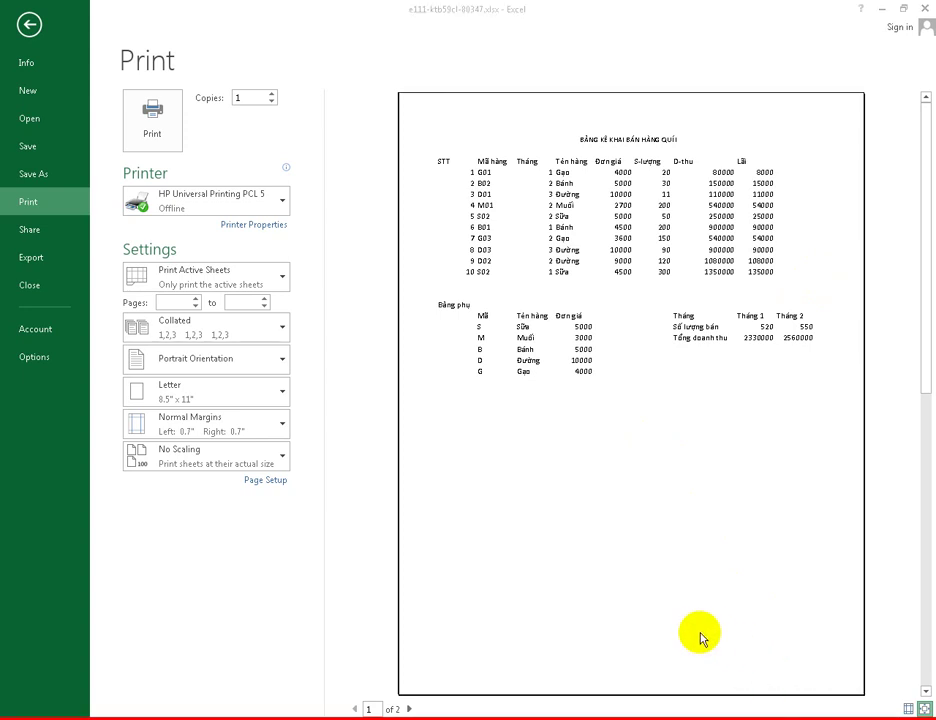